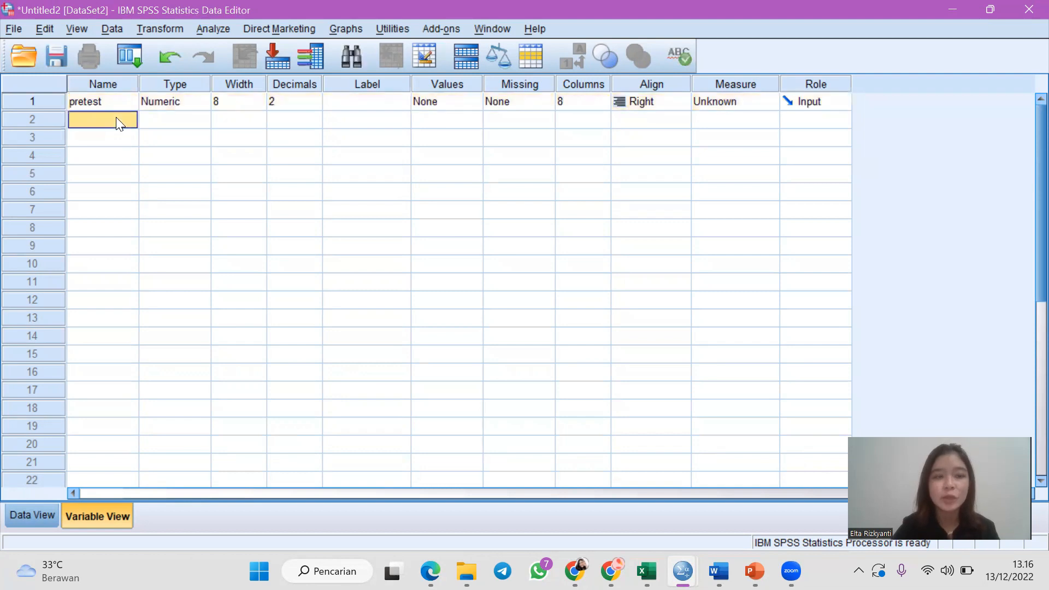
Define a second variable named postest below the pretest variable
type("post")
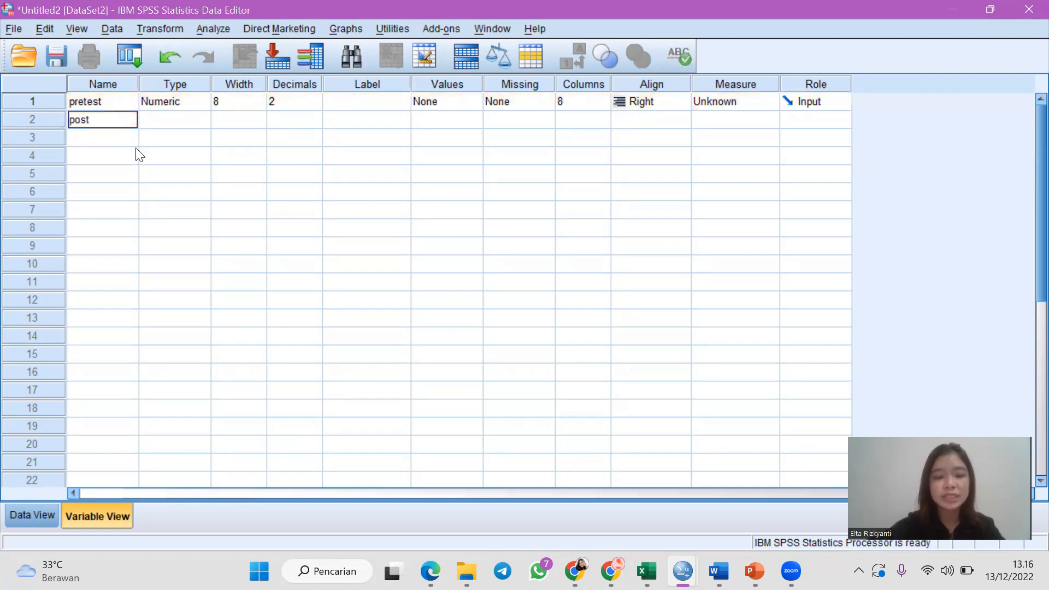
type("est")
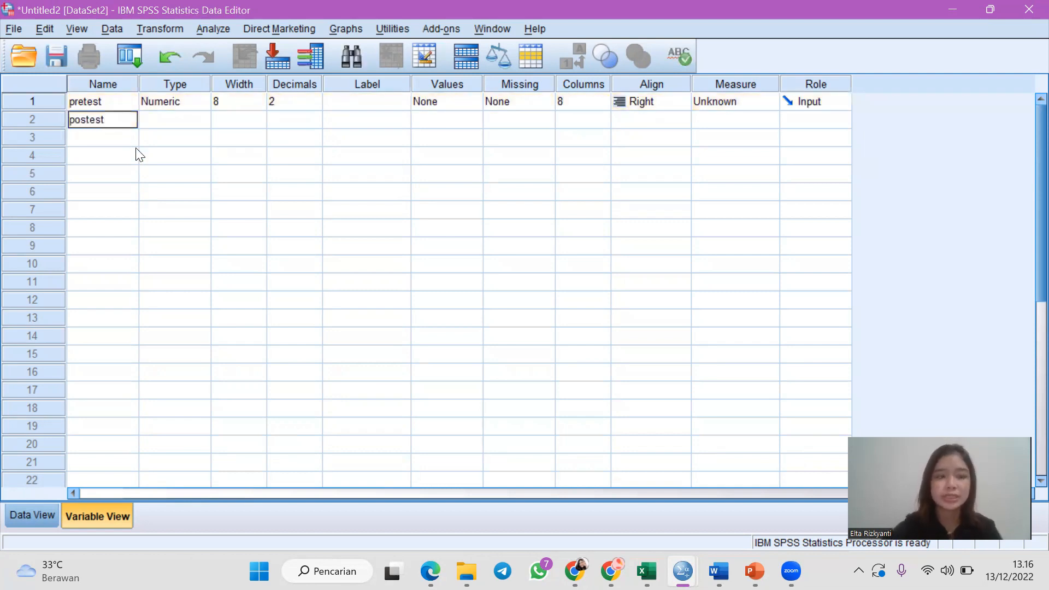
left_click(157, 115)
left_click(98, 141)
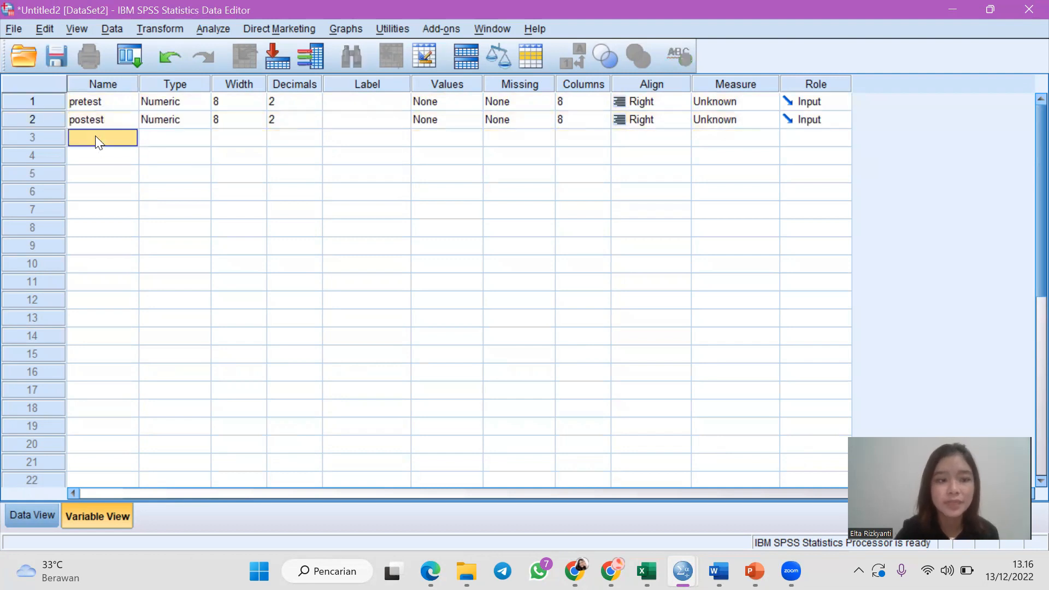
Label the pretest variable "Nilai Pretest" and the postest variable "Nilai Postest"
left_click(389, 105)
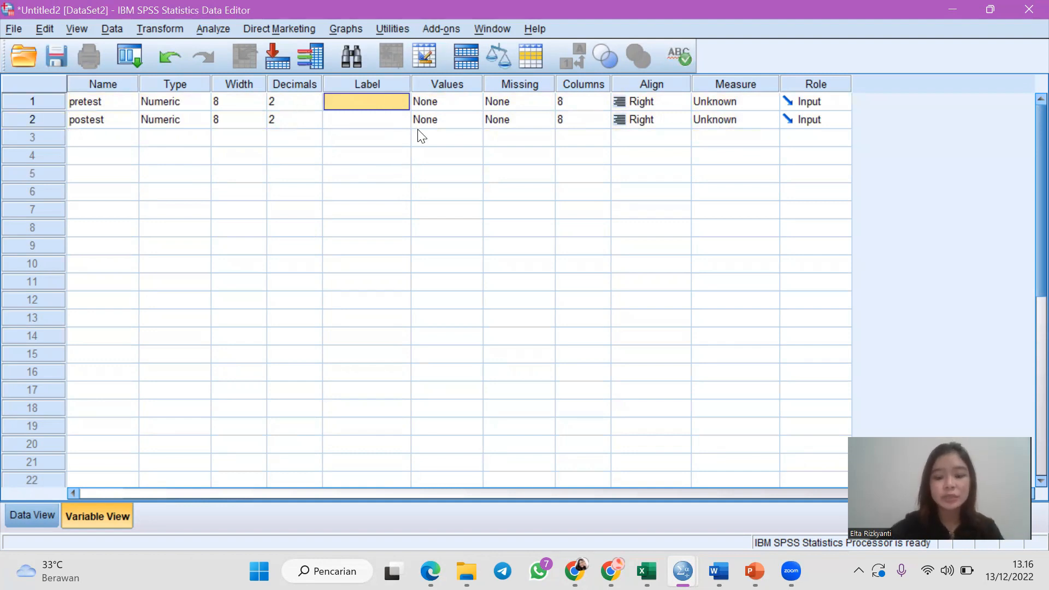
type("Nilai Pre")
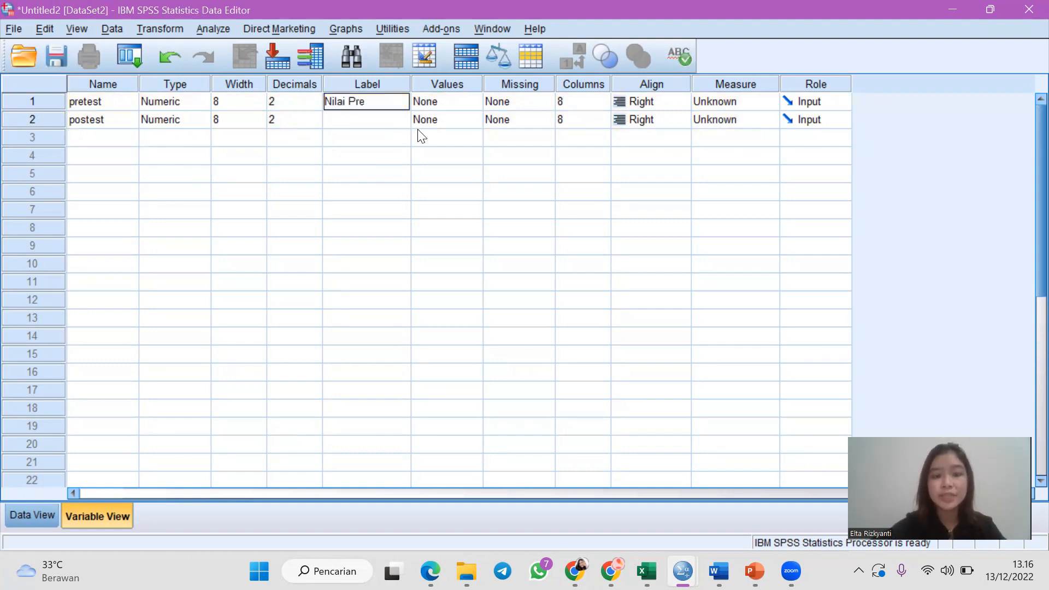
type("tes")
left_click(398, 120)
type("Nilai Postest")
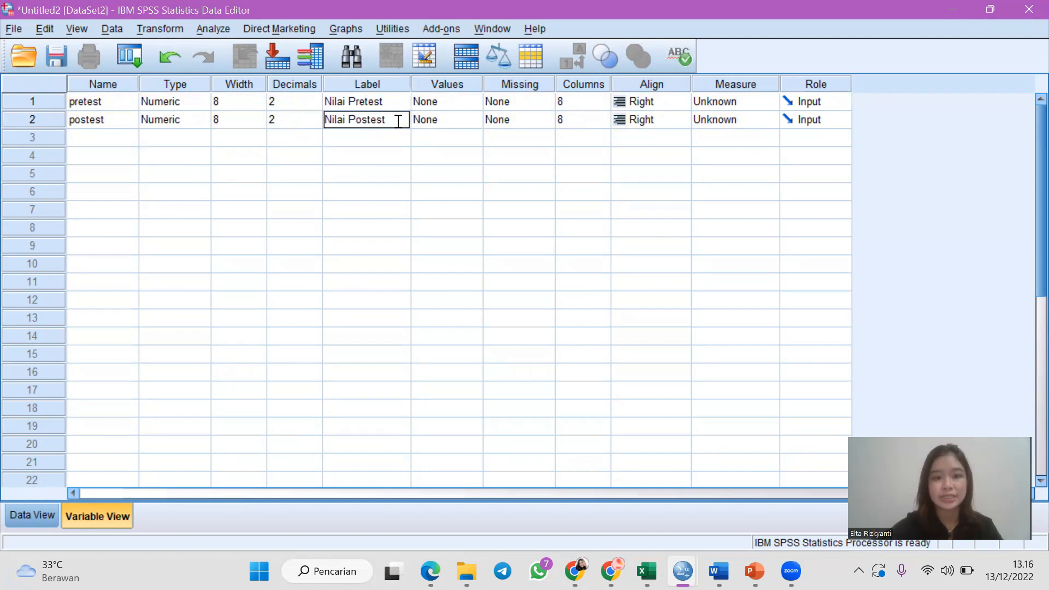
left_click(450, 155)
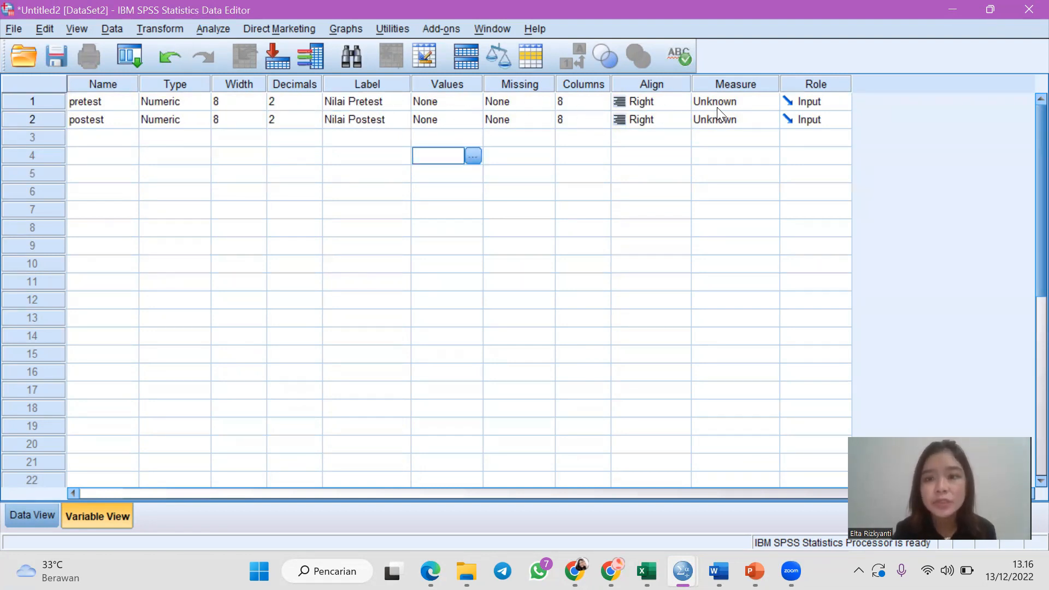
Set the measurement level of both the pretest and postest variables to Scale
left_click(733, 101)
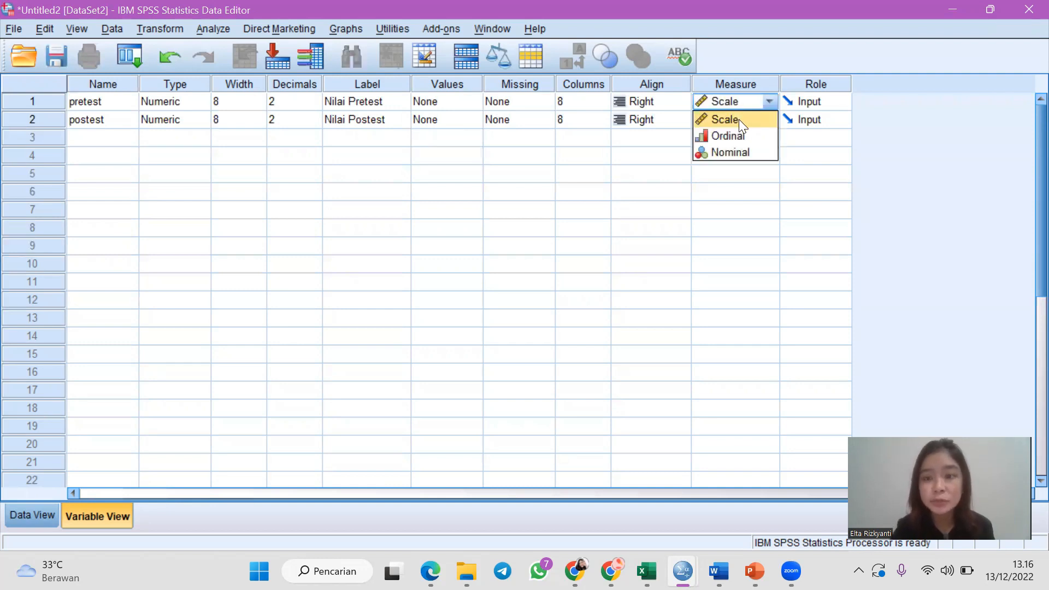
left_click(739, 118)
left_click(729, 119)
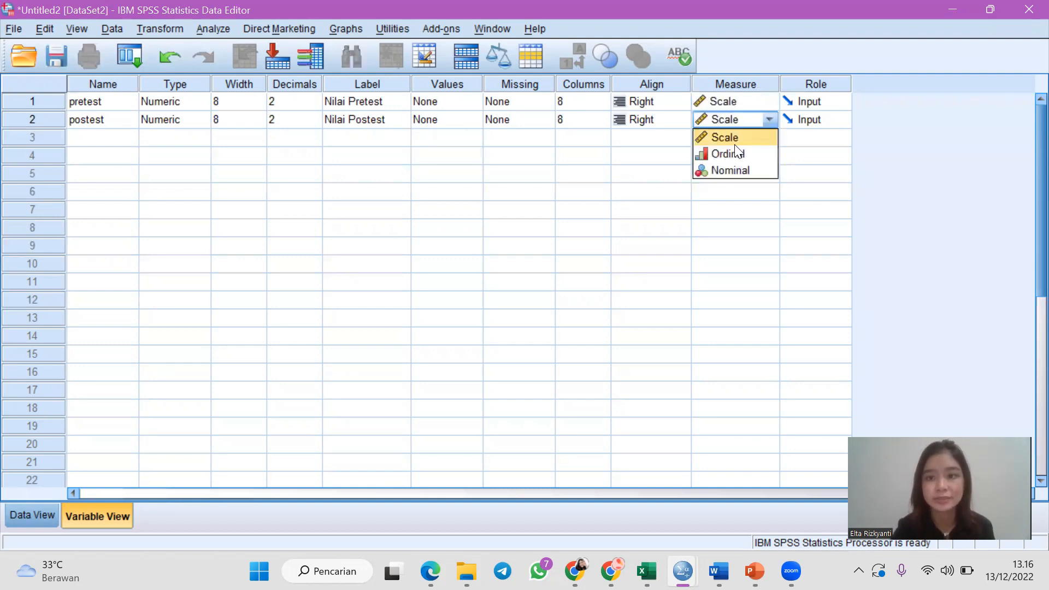
left_click(732, 137)
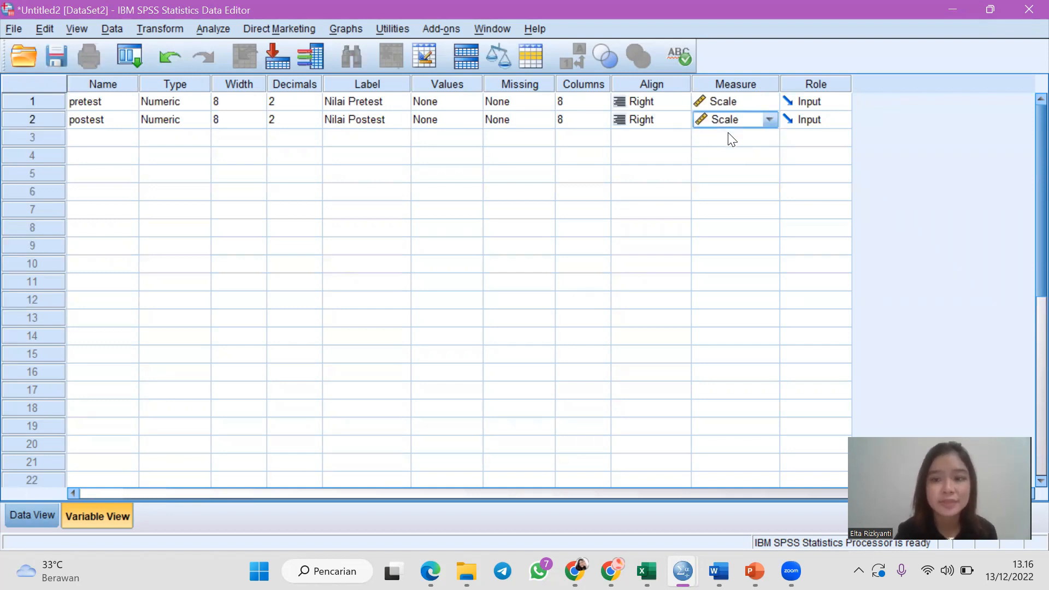
Show the data grid and select the first cell of the pretest column
left_click(35, 515)
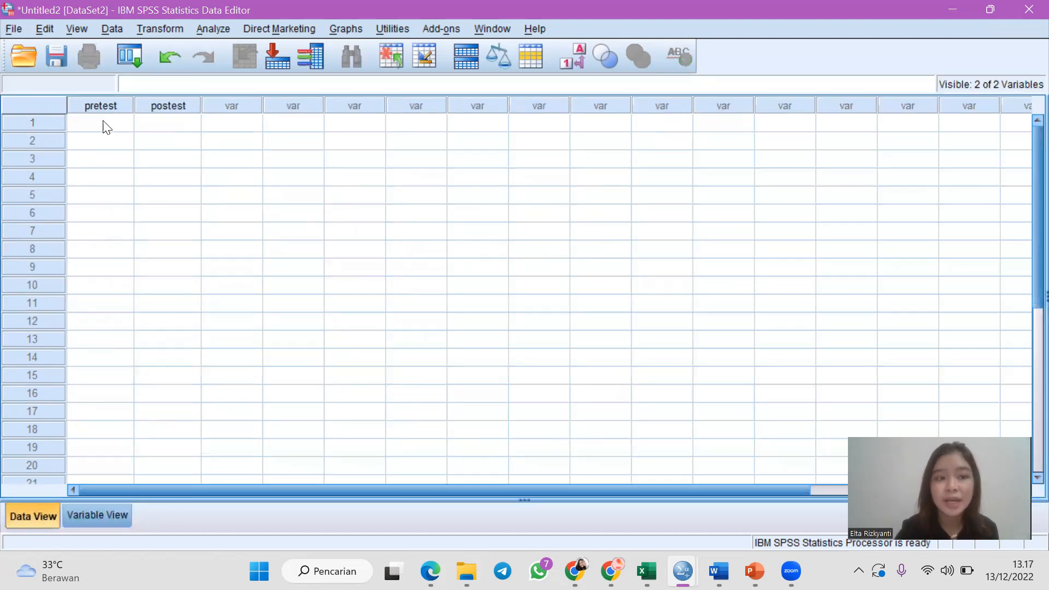
left_click(101, 105)
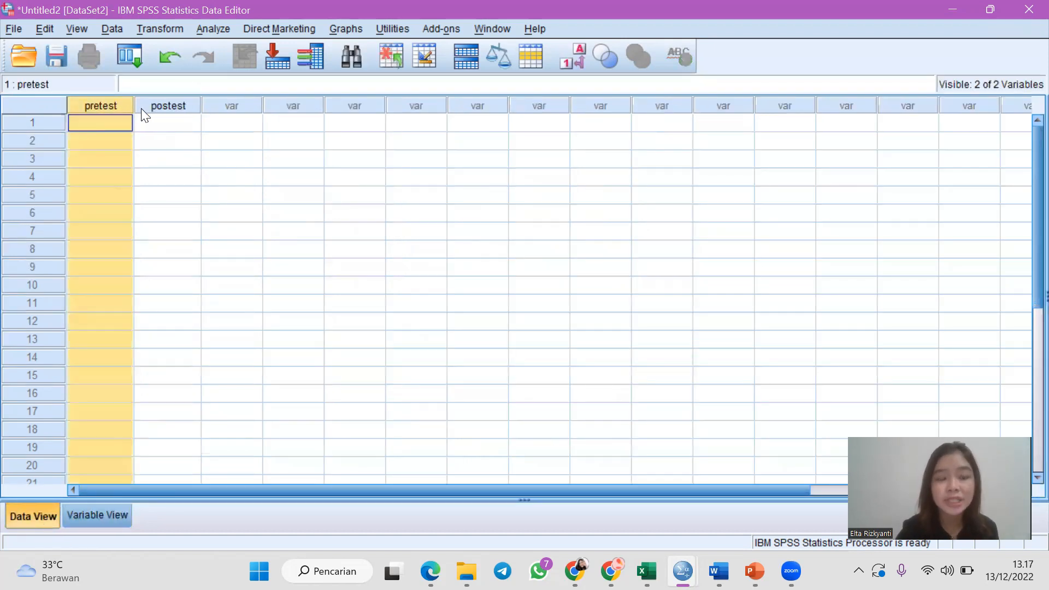
left_click(159, 107)
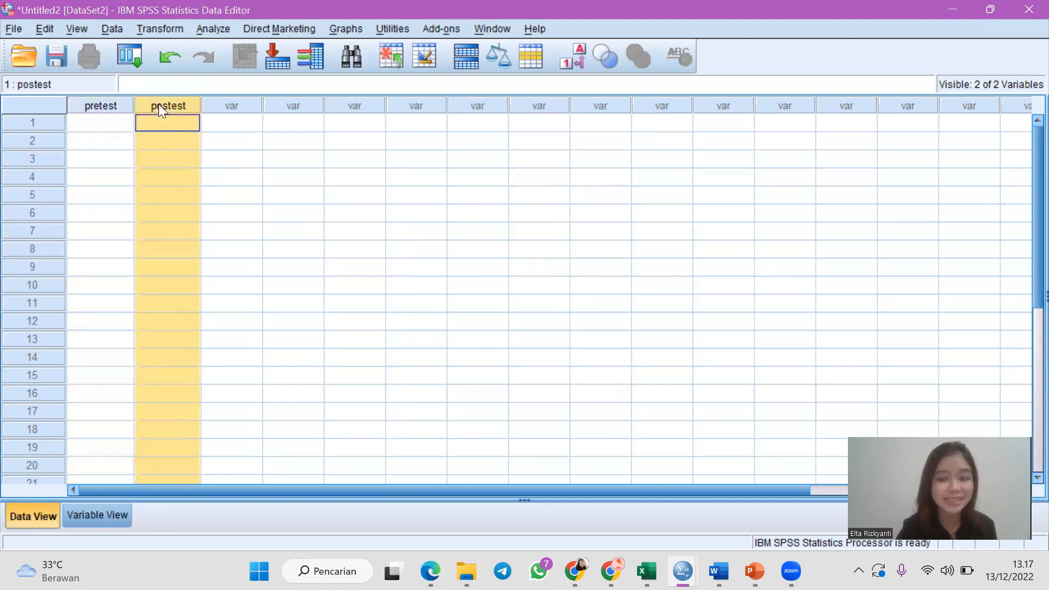
left_click(91, 121)
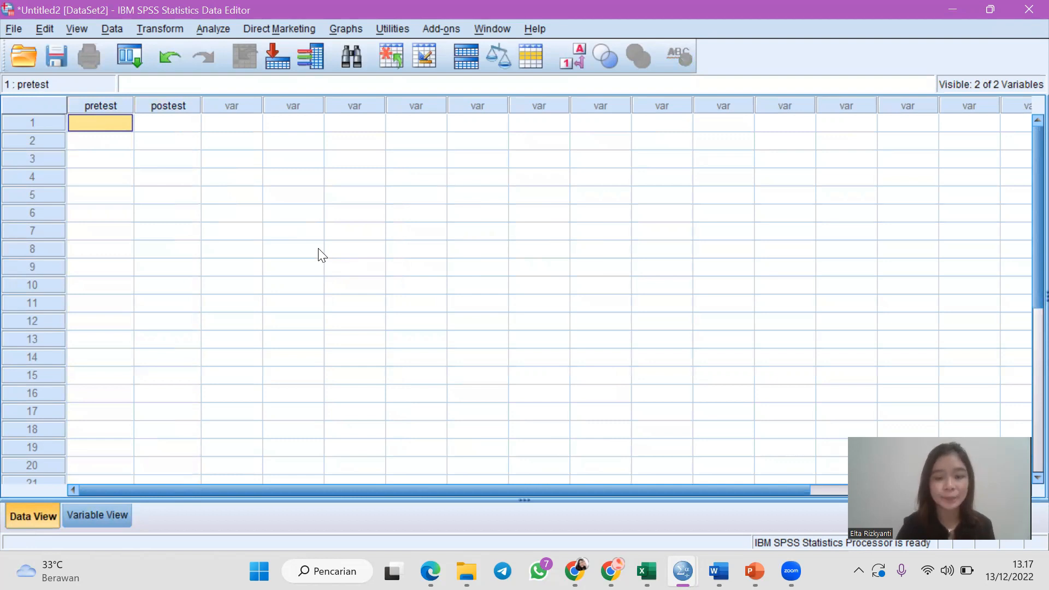
Switch to the Excel workbook and copy the pre-test and post-test scores in B2:C31 of the Data sheet
left_click(647, 571)
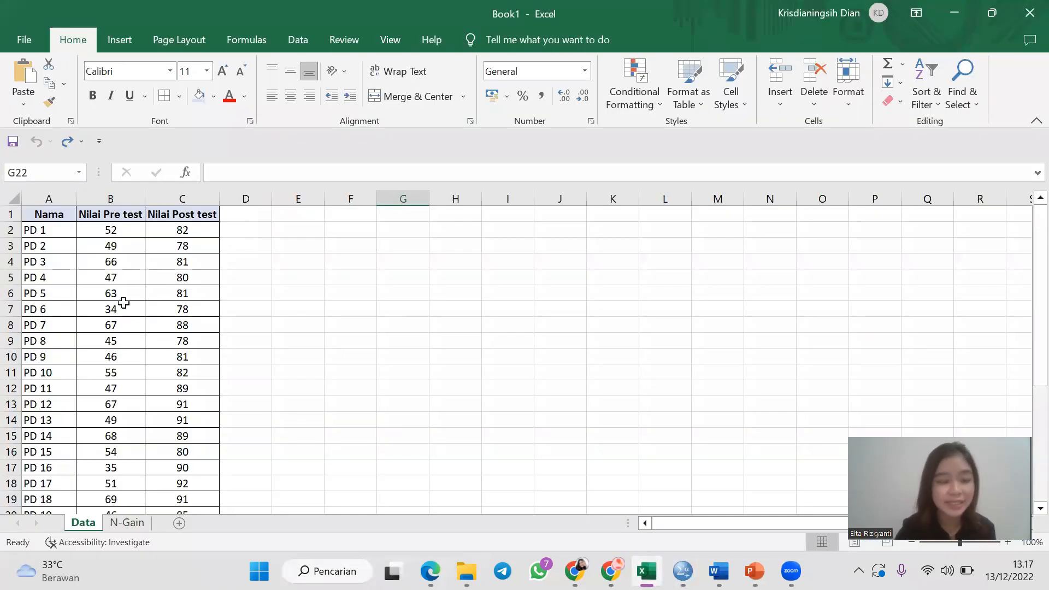
scroll(114, 295, "down", 2)
scroll(113, 291, "up", 2)
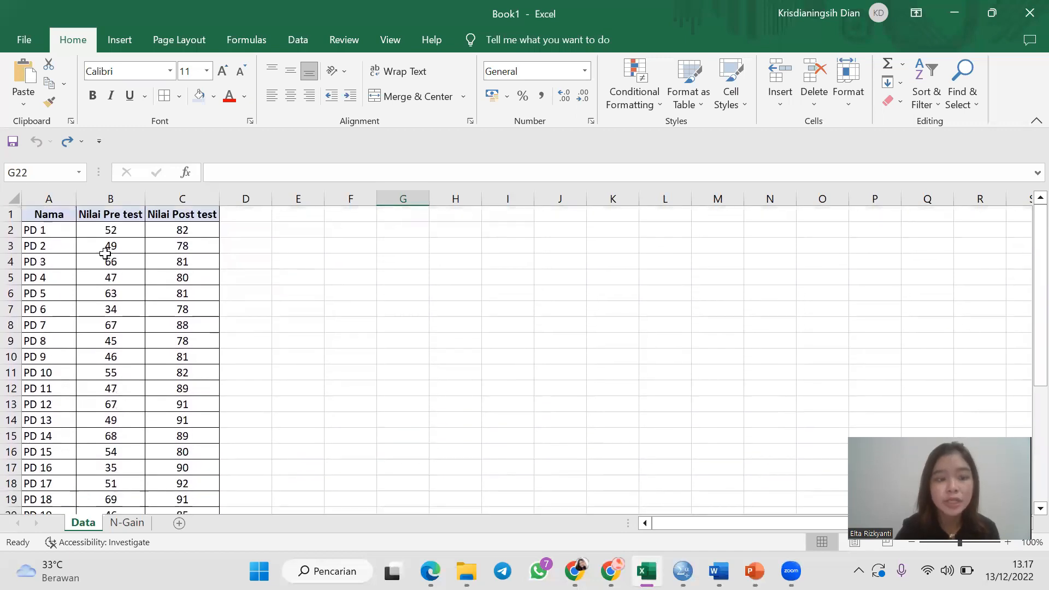
left_click_drag(112, 229, 173, 485)
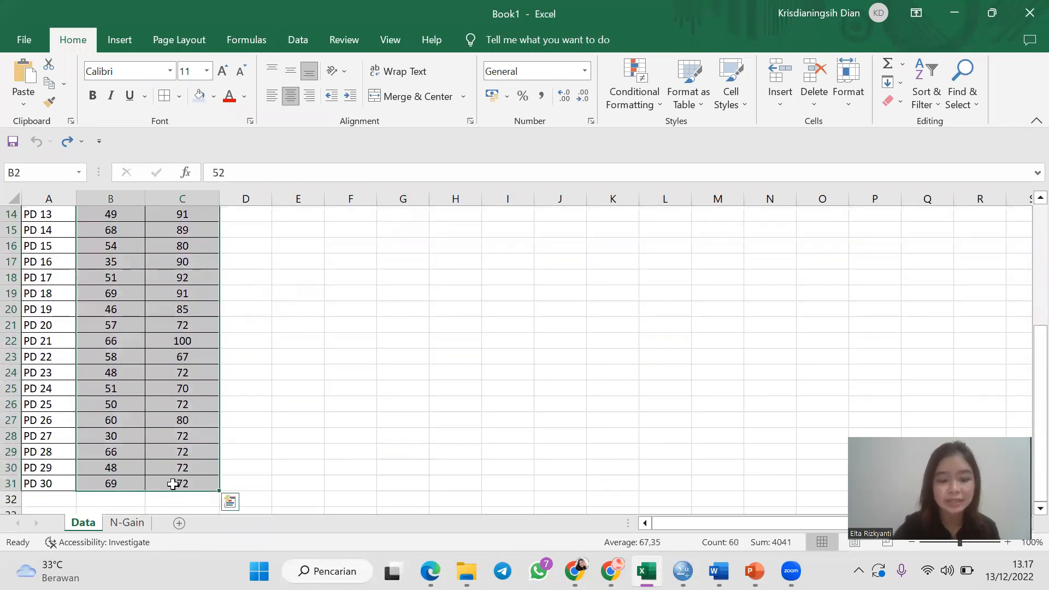
key("ctrl+c")
Switch back to the SPSS dataset and paste the copied scores into the pretest and postest columns from row 1
mouse_move(683, 571)
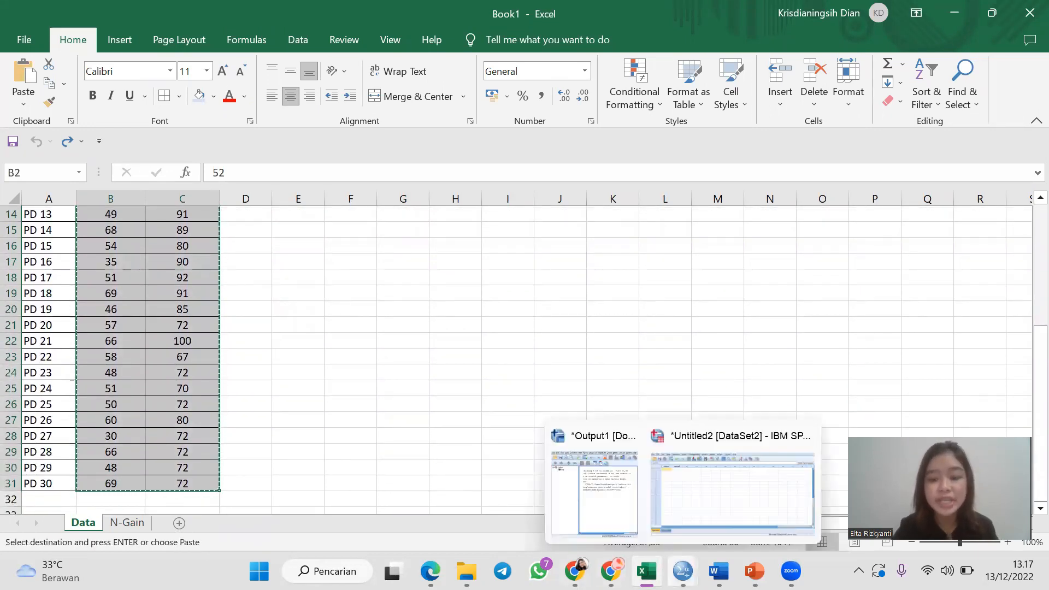
left_click(707, 452)
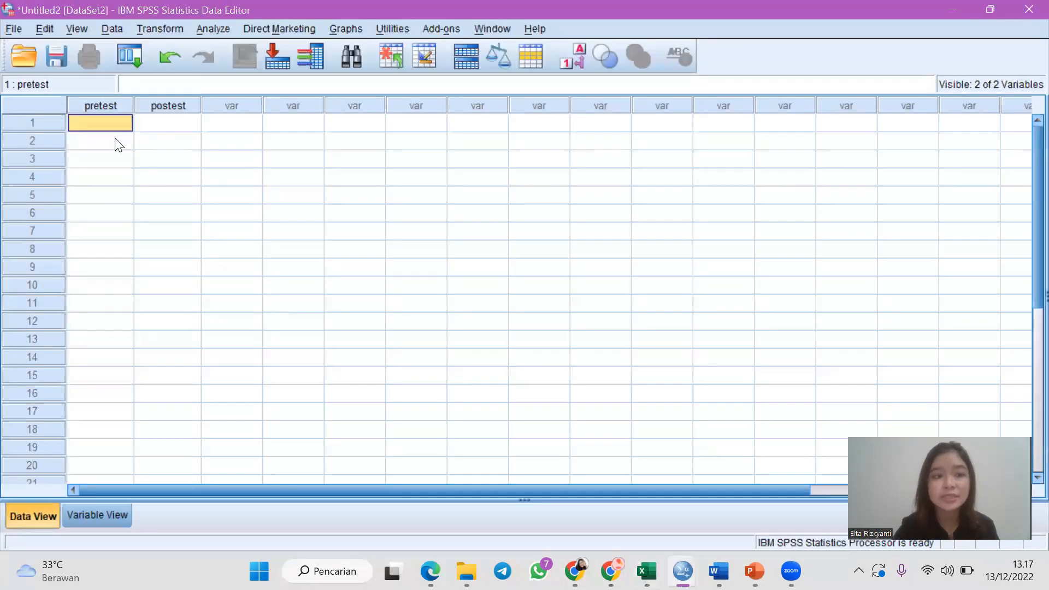
right_click(108, 122)
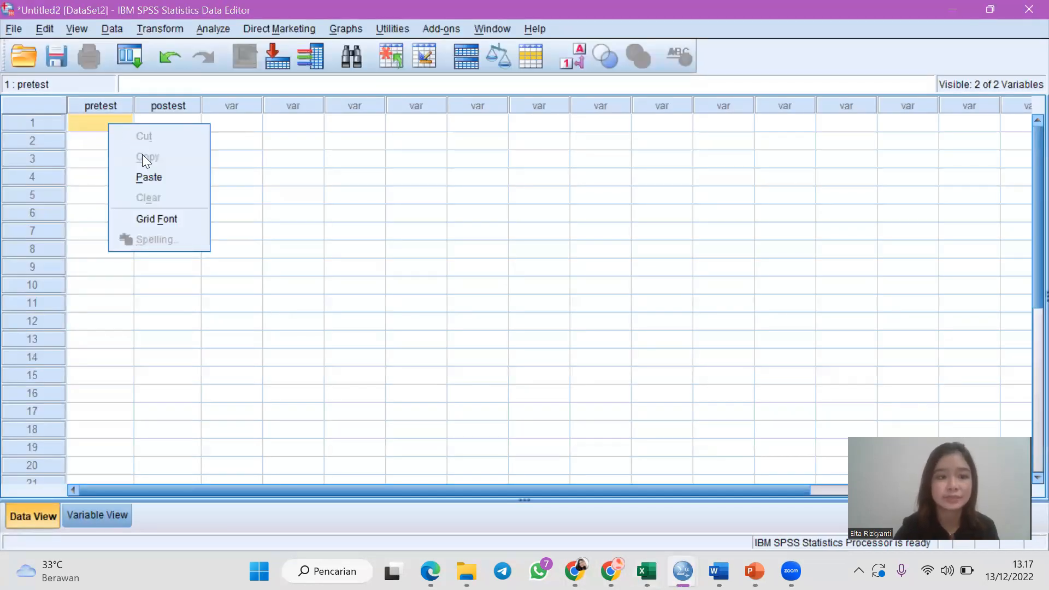
left_click(148, 174)
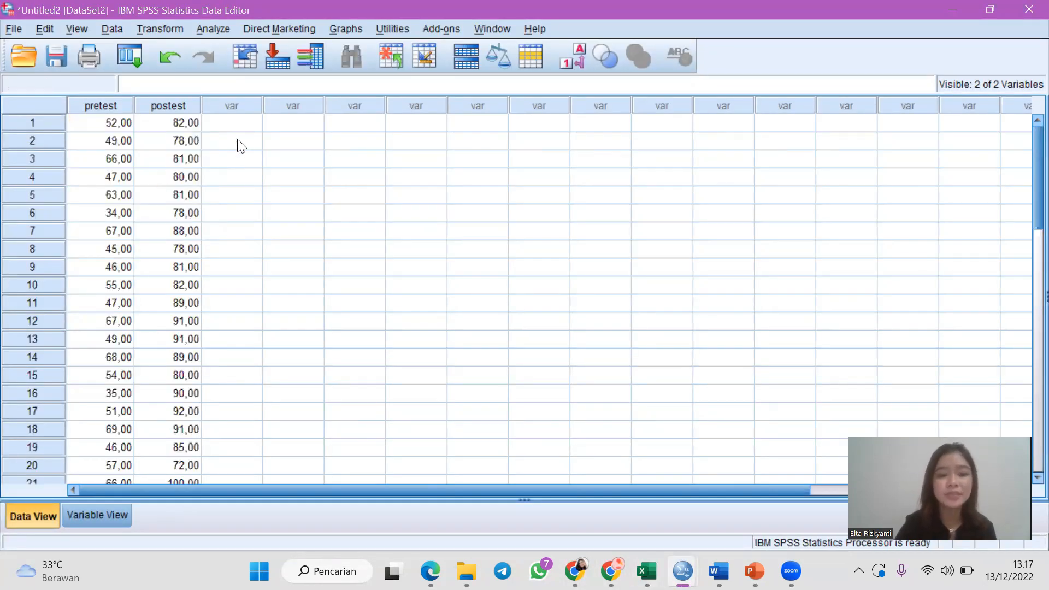
Check the pasted pretest and postest scores from row 1 through row 30
left_click(224, 123)
left_click_drag(117, 121, 175, 433)
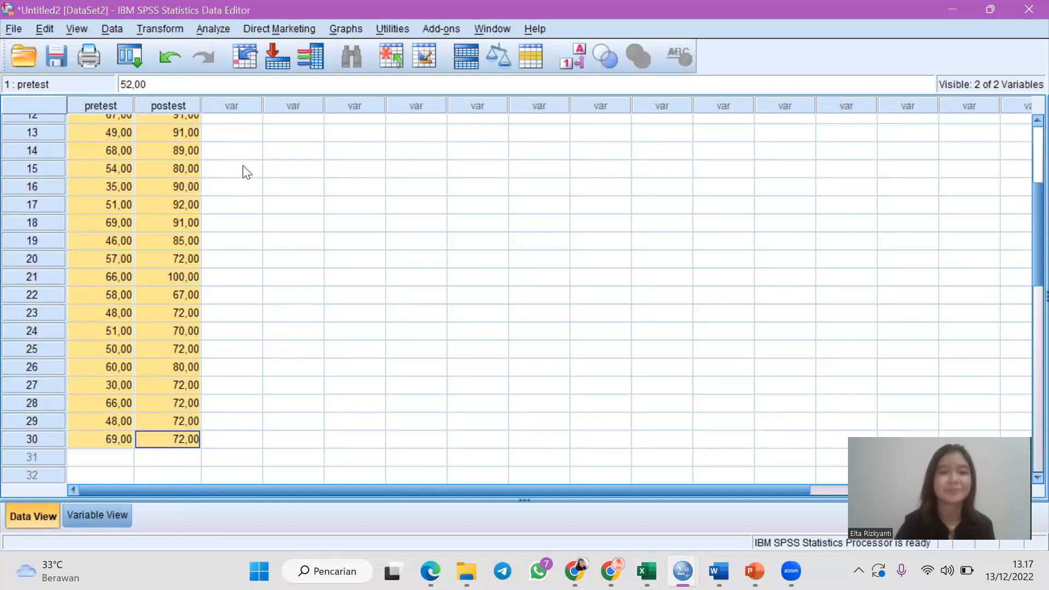
scroll(232, 142, "up", 4)
left_click(227, 123)
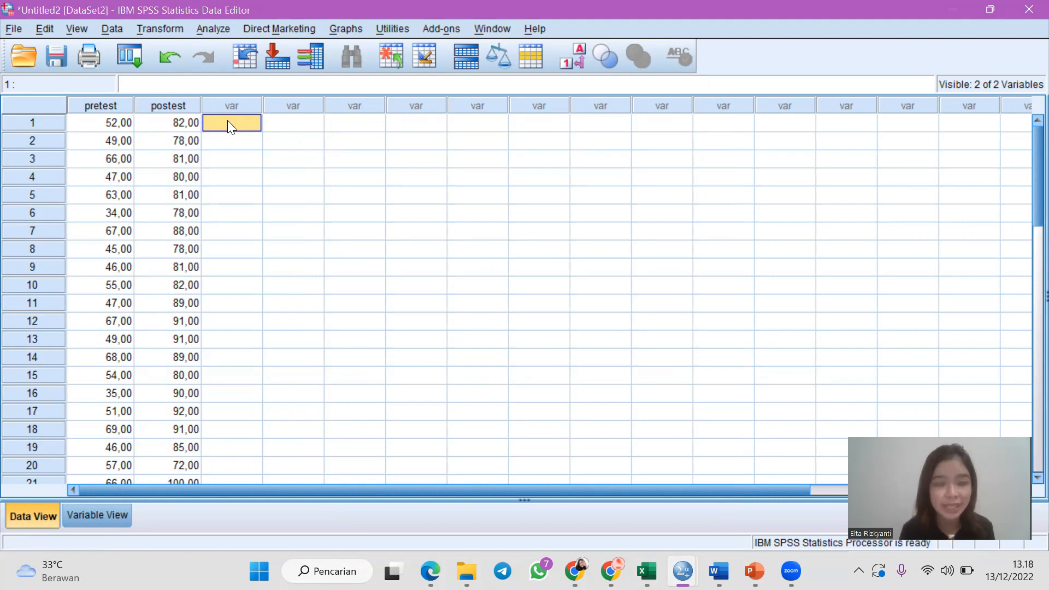
Start an Explore analysis with Nilai Pretest and Nilai Postest as the dependent variables
left_click(214, 30)
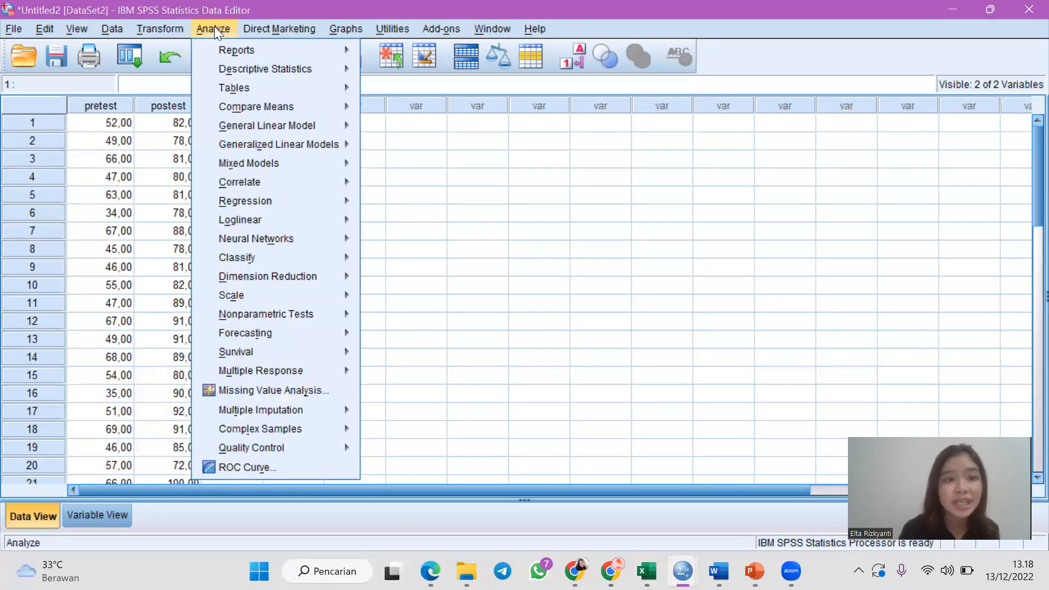
mouse_move(277, 69)
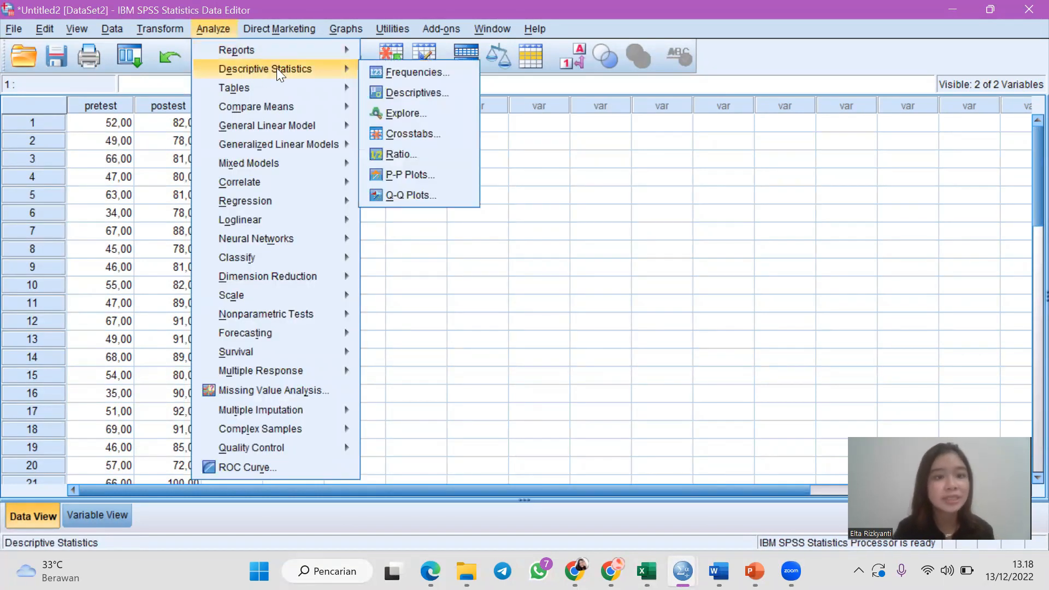
left_click(401, 117)
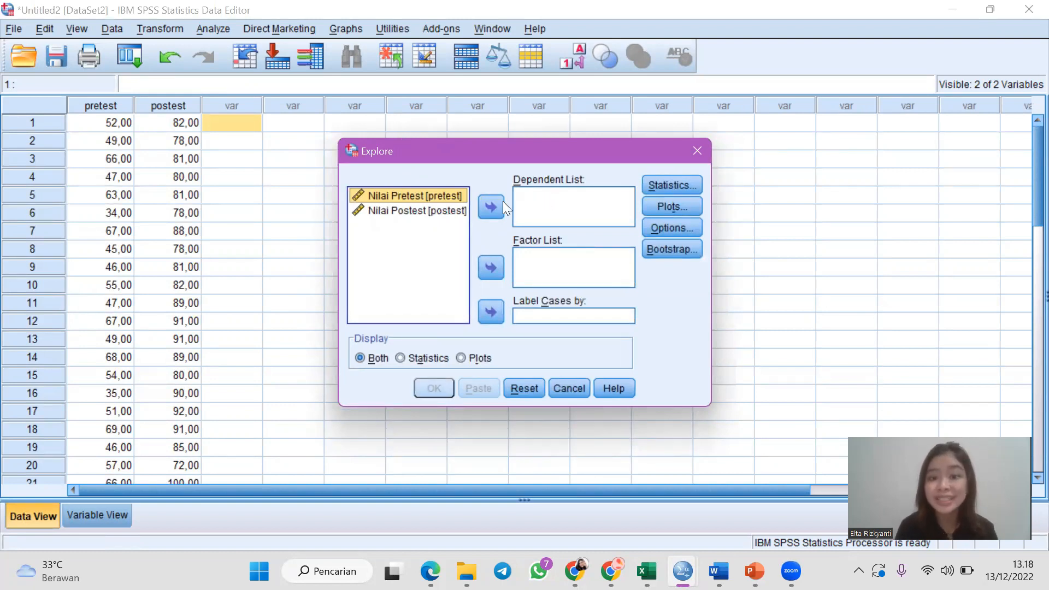
left_click(490, 207)
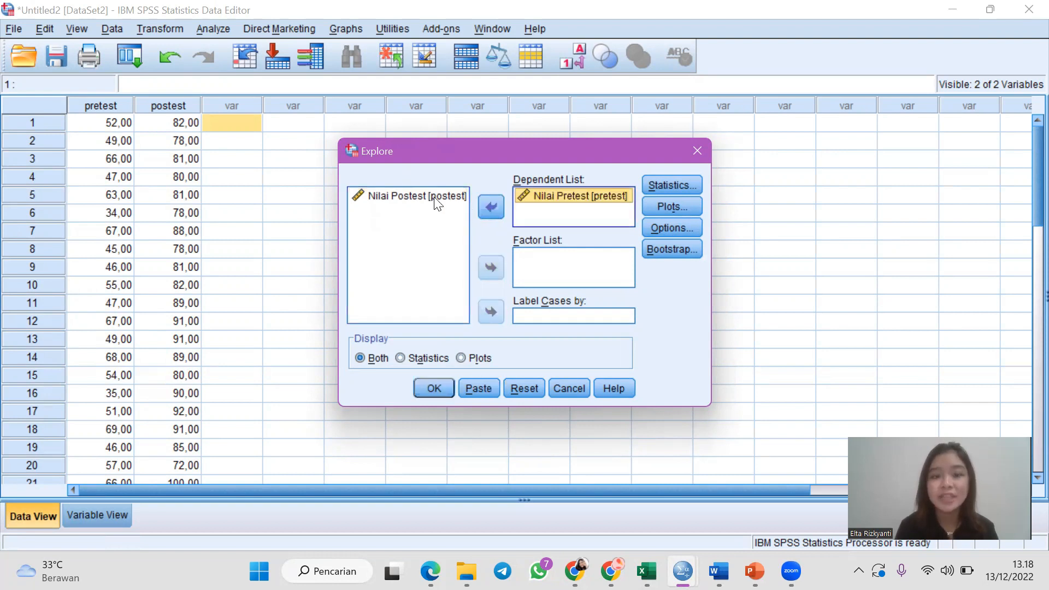
left_click(435, 199)
left_click(488, 205)
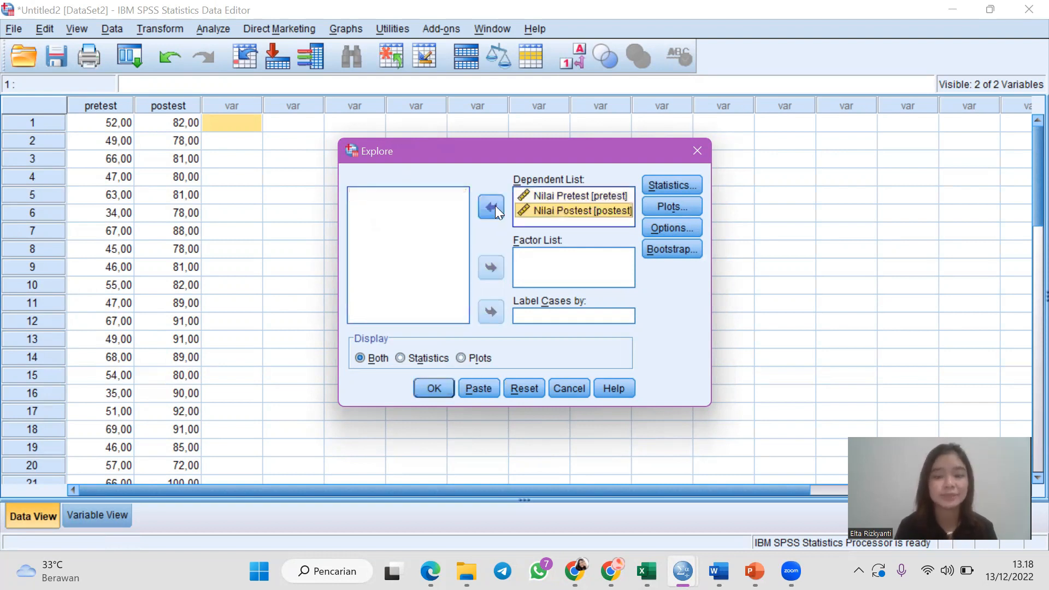
Enable normality plots with tests for the Explore analysis and run it
left_click(662, 207)
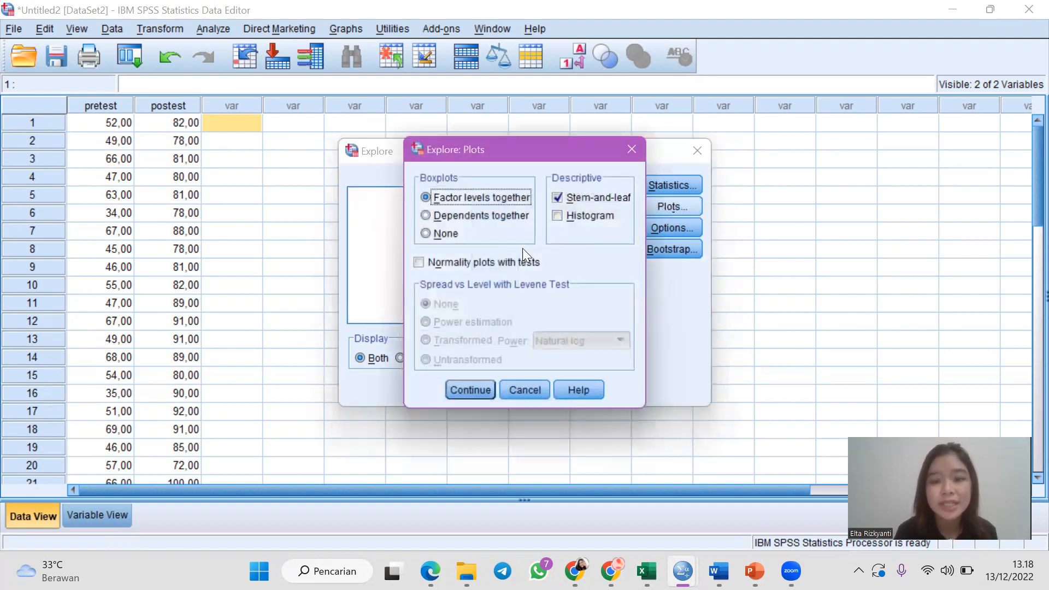
left_click(489, 265)
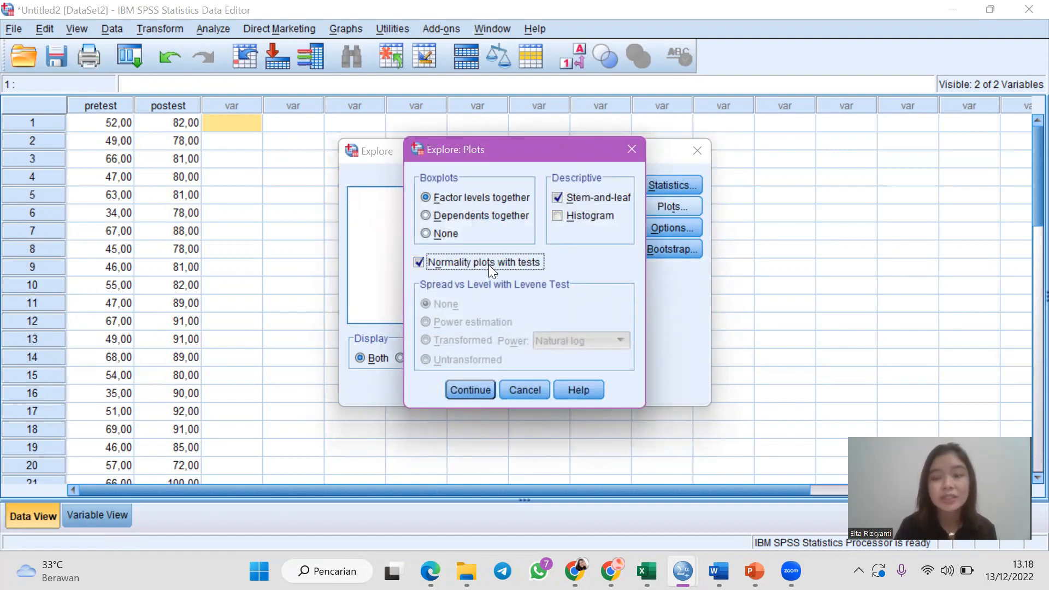
left_click(458, 394)
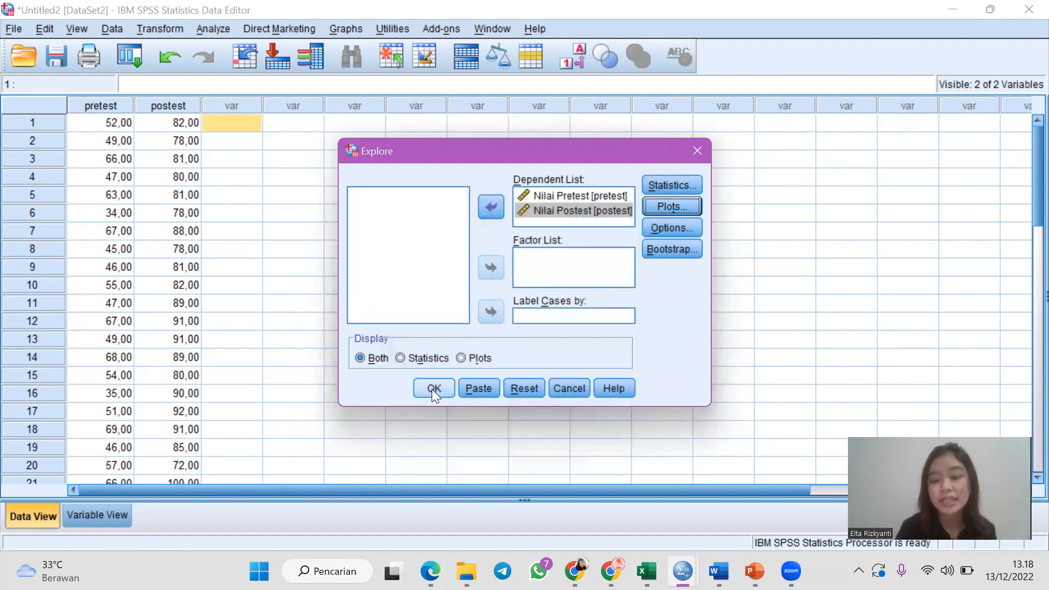
left_click(433, 389)
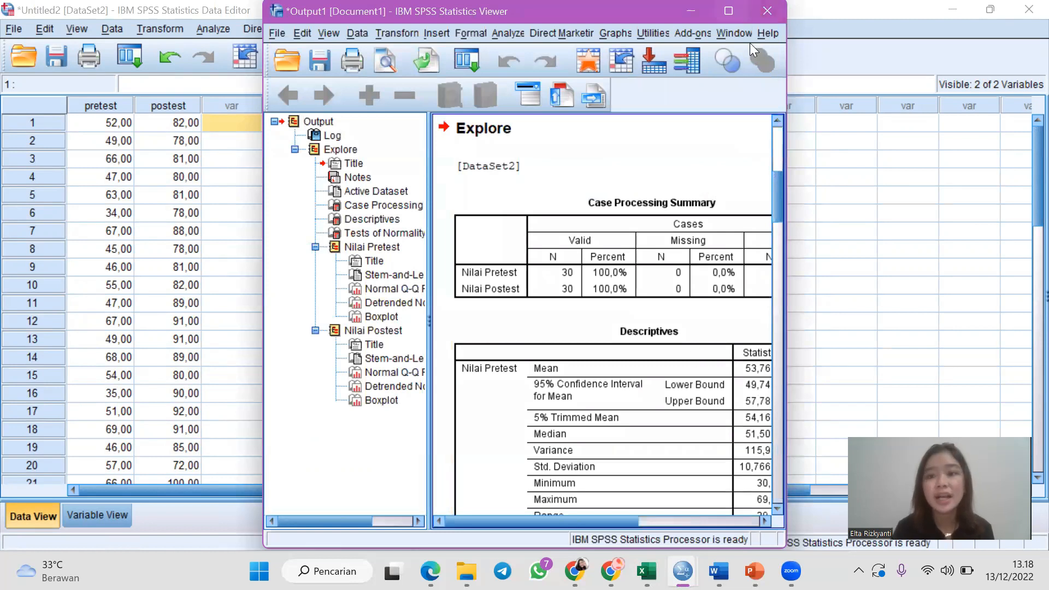
Maximize the output window and select the Tests of Normality table to examine its results
left_click(728, 11)
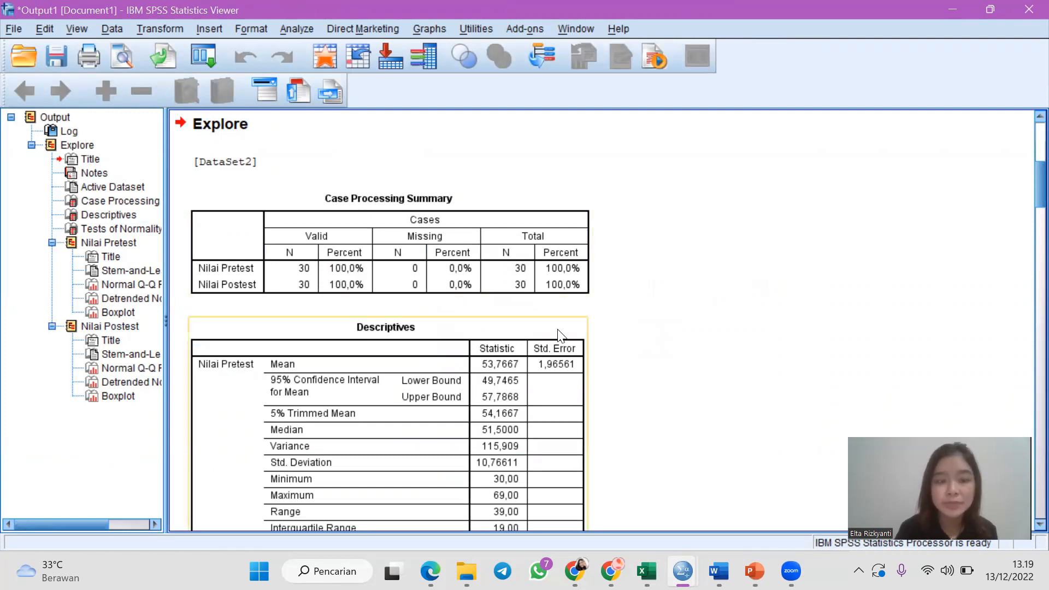
scroll(633, 332, "down", 12)
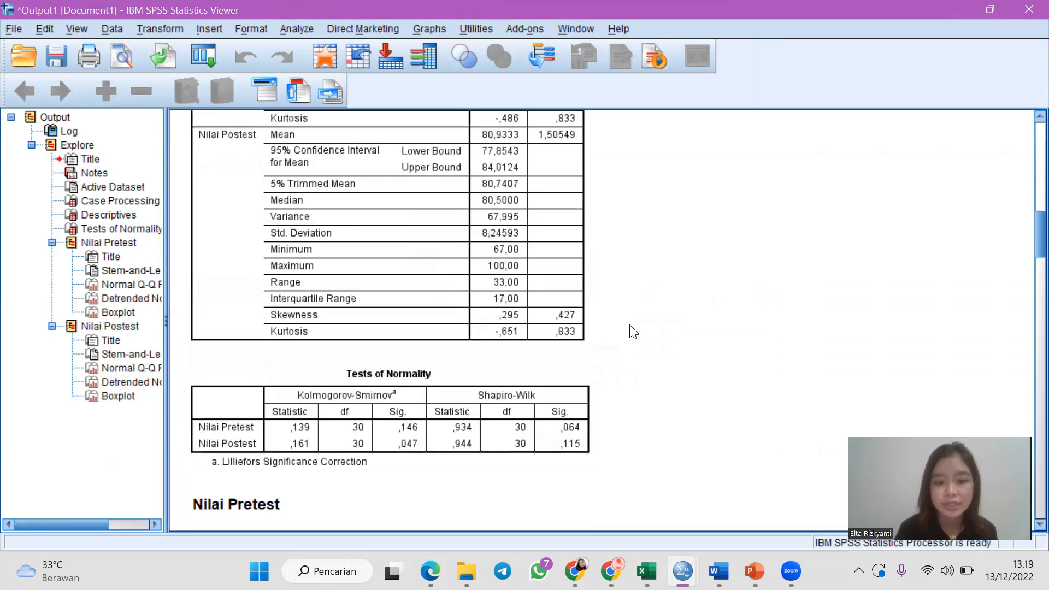
scroll(632, 331, "up", 3)
left_click(461, 317)
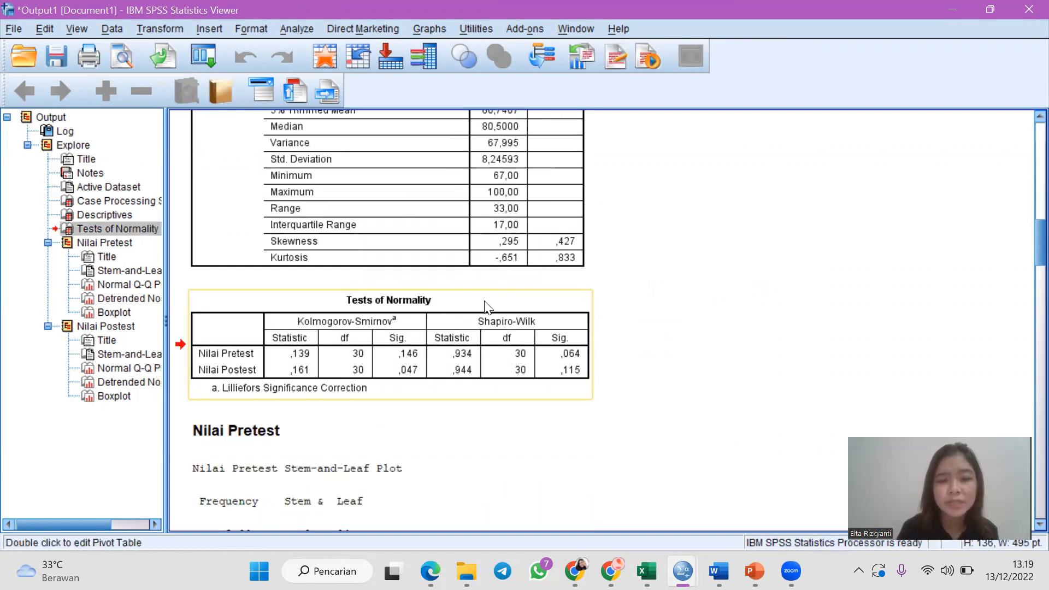
Leave the normality output and define a third variable named kode in the dataset
scroll(530, 367, "down", 2)
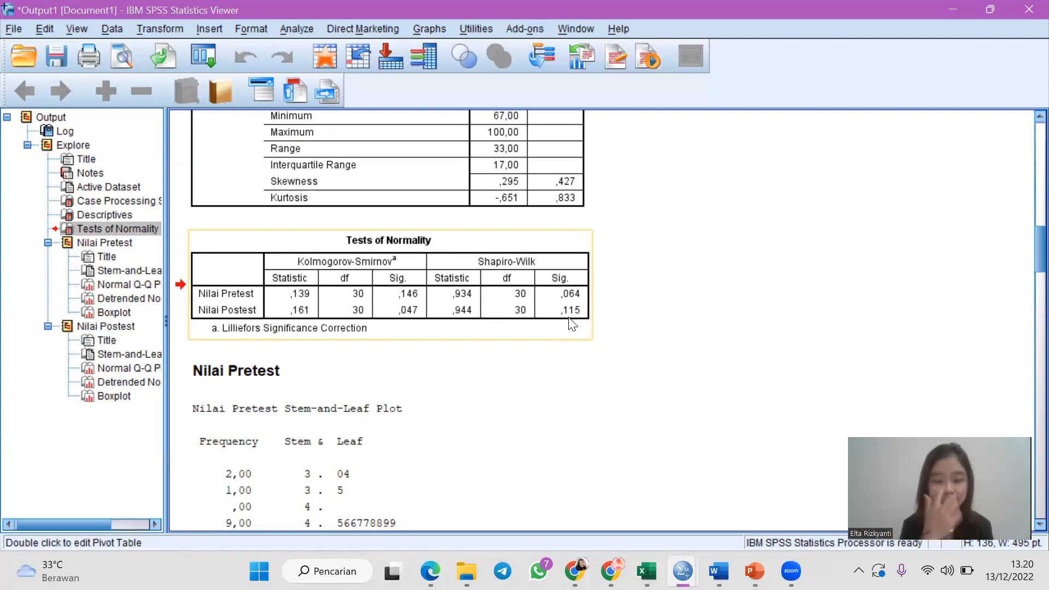
left_click(953, 3)
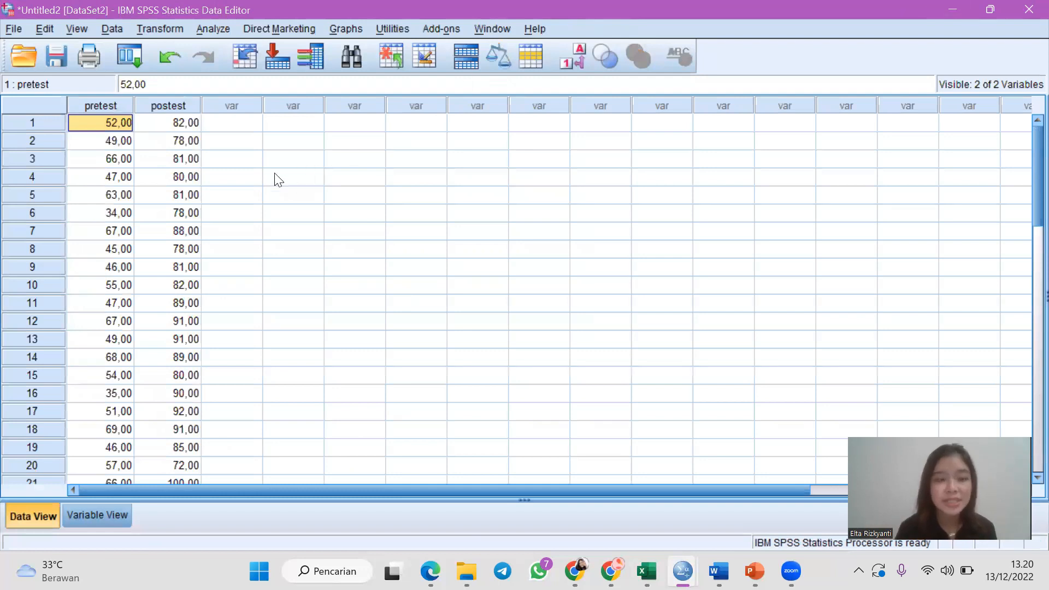
left_click(254, 129)
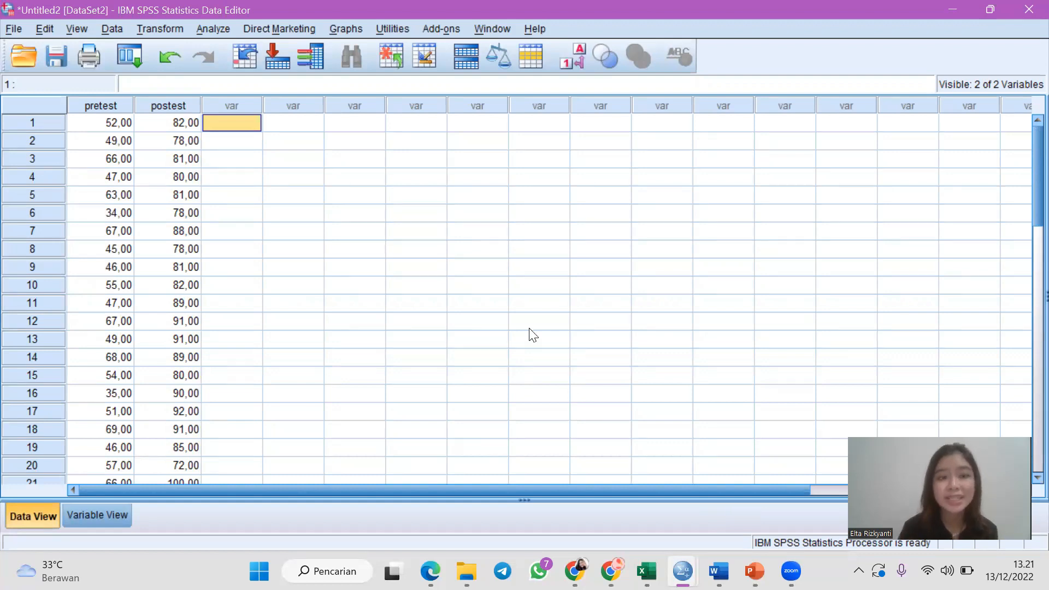
left_click(110, 513)
left_click(94, 139)
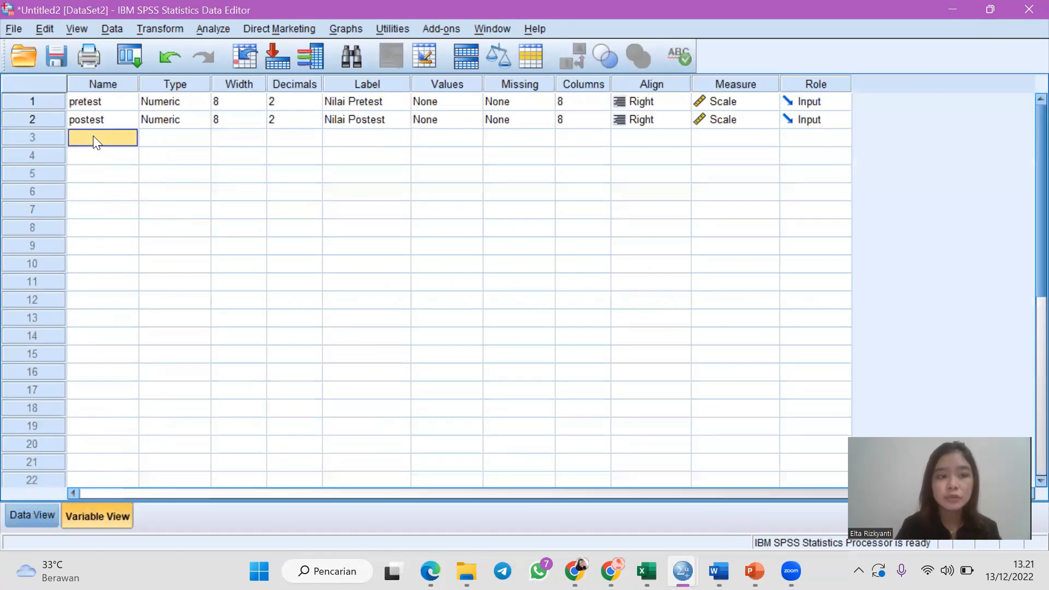
type("kode")
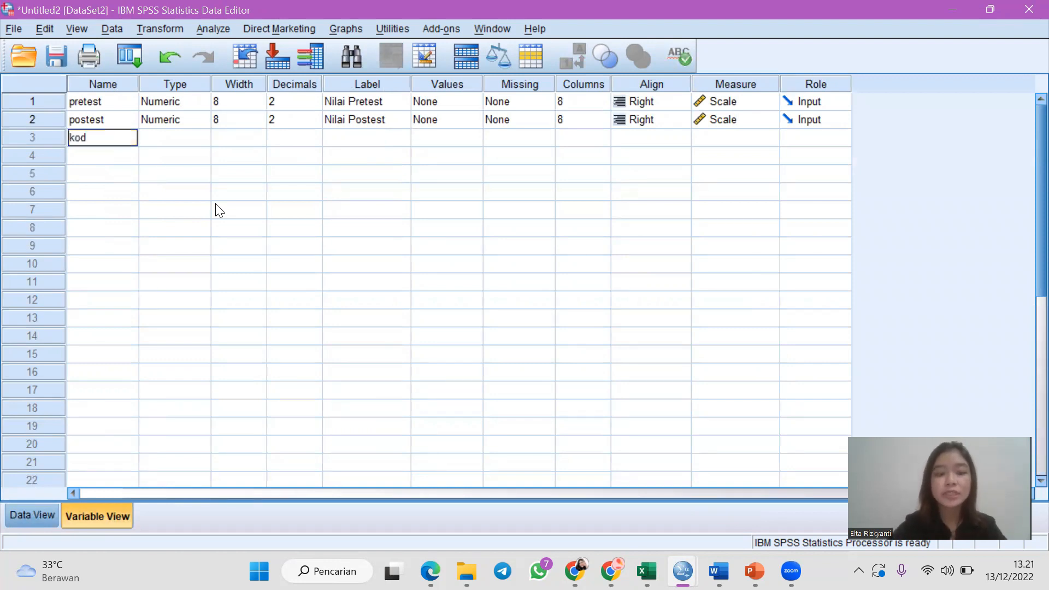
key("Return")
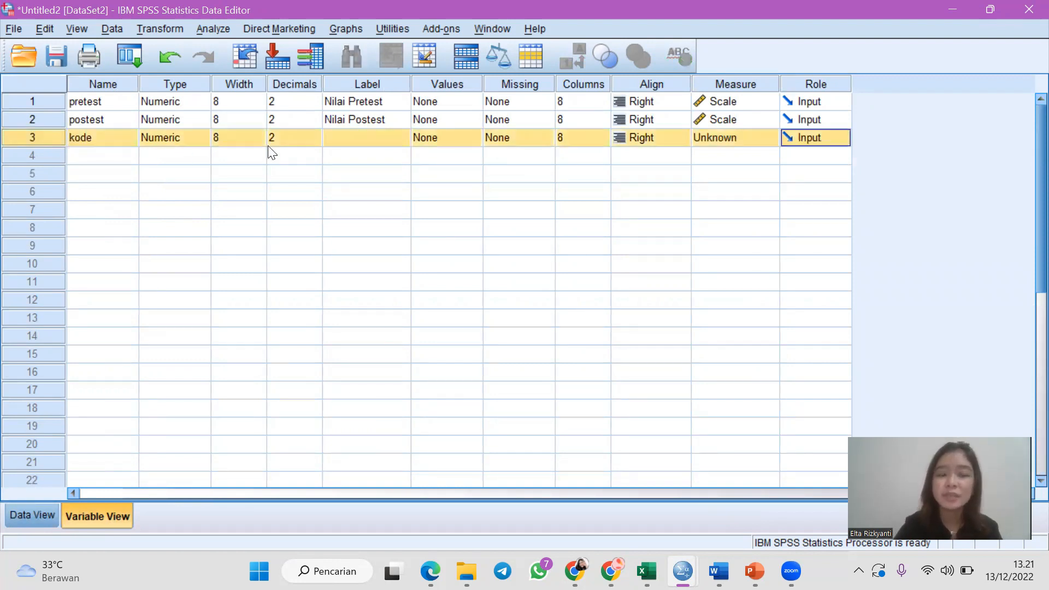
Open the value labels of the kode variable and add the value 1 labelled Pretest
left_click(456, 141)
left_click(472, 138)
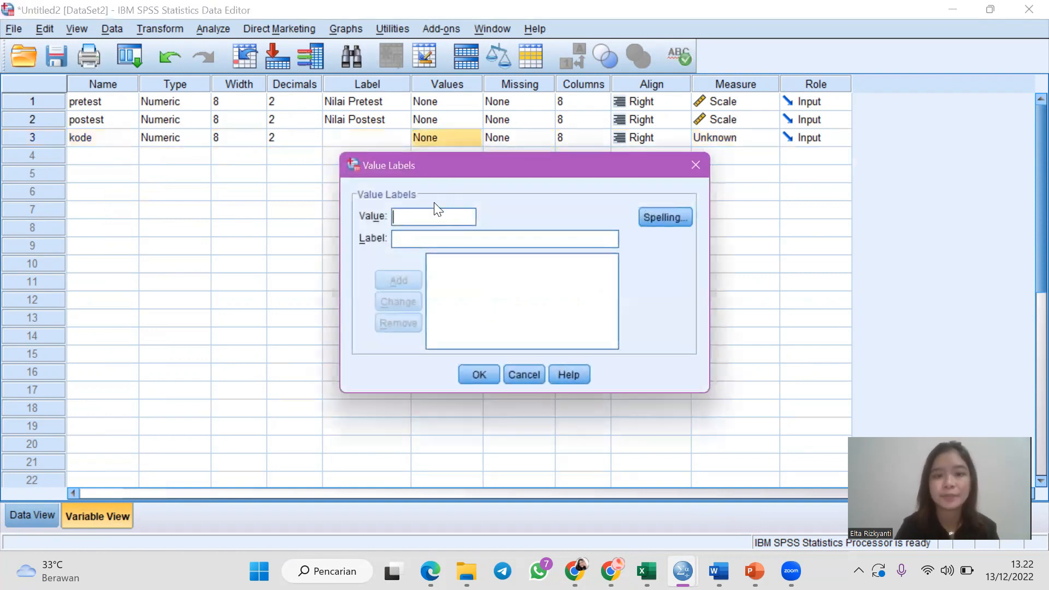
type("1")
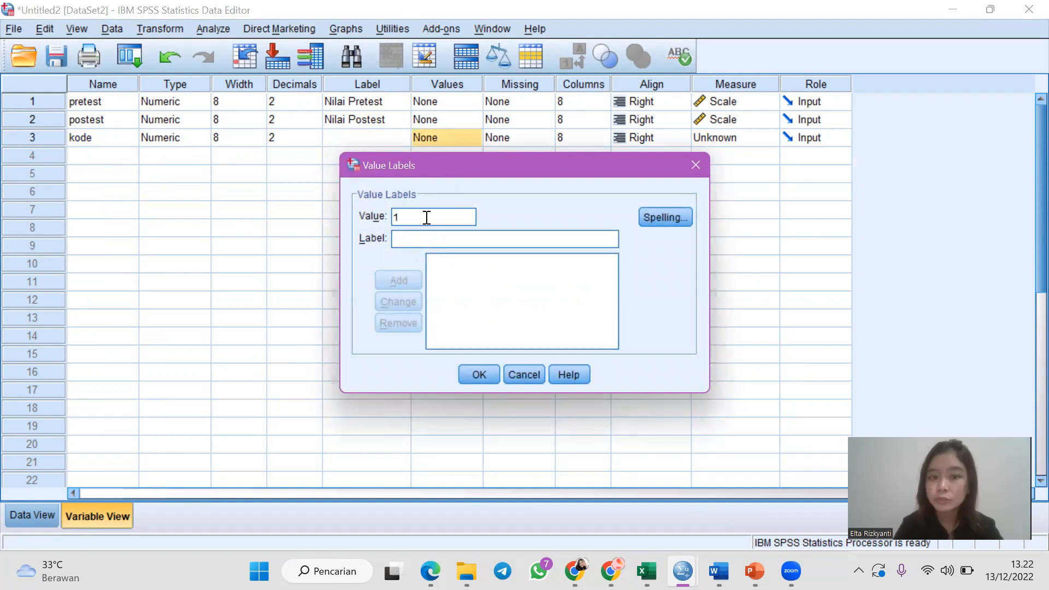
left_click(432, 235)
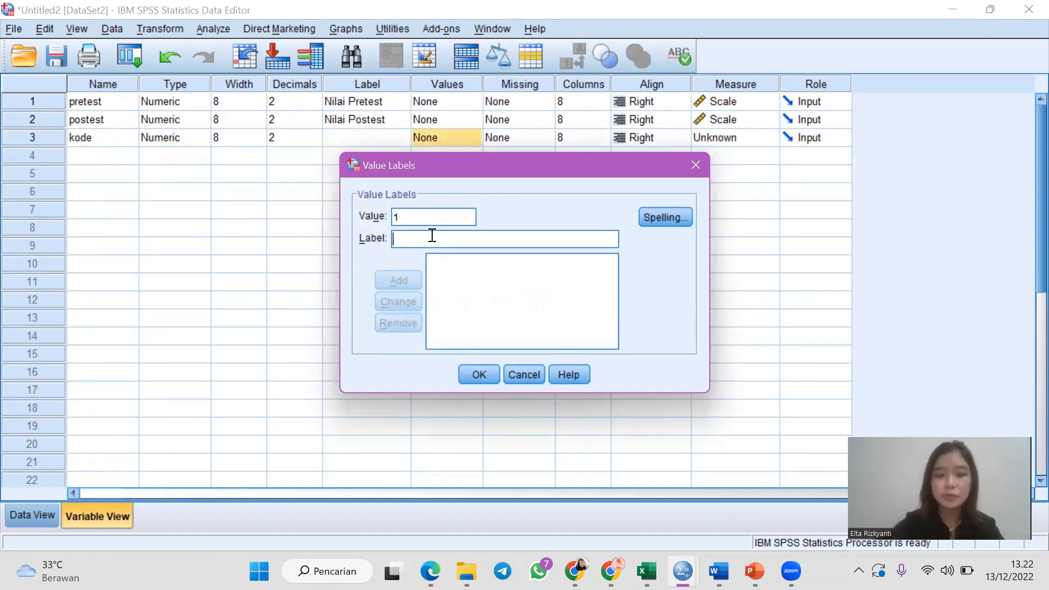
type("Prets")
key("BackSpace")
type("est")
left_click(405, 282)
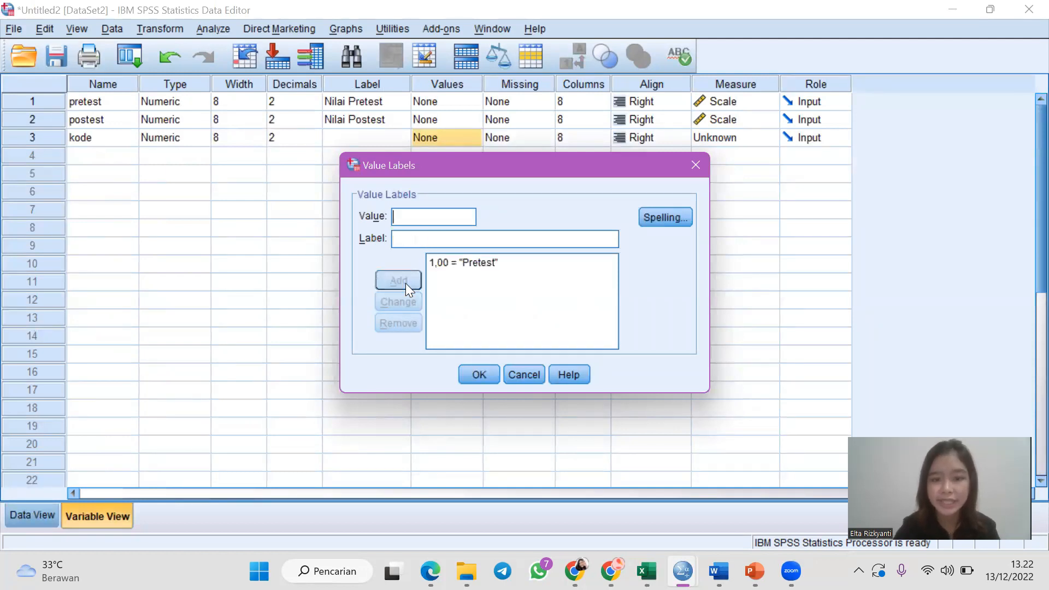
Add the value 2 labelled Postest to kode, apply the labels and set the variable's measure to Nominal
left_click(416, 218)
type("2")
left_click(421, 237)
type("P")
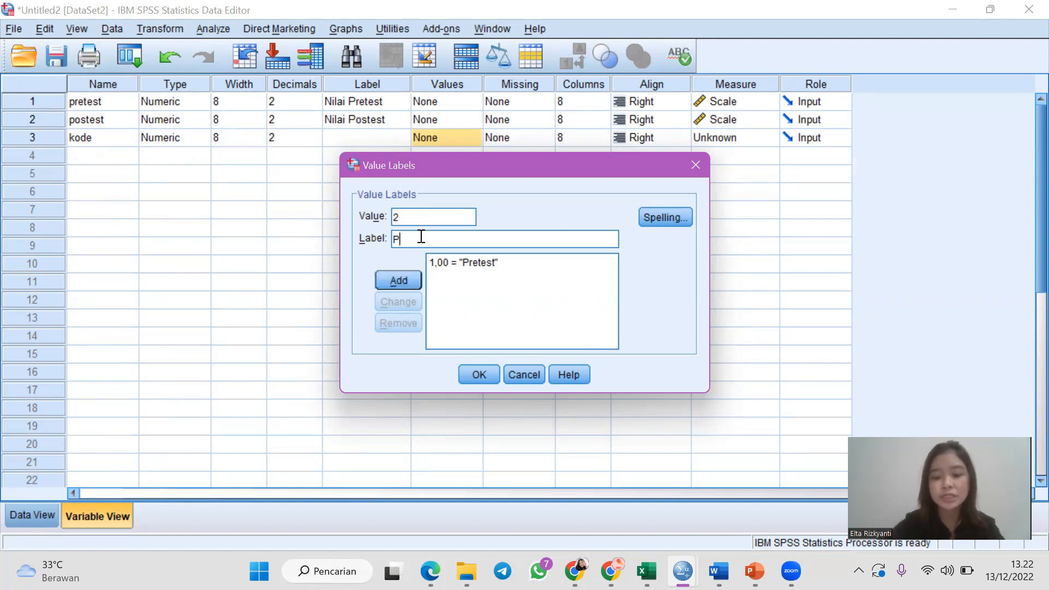
type("ostest")
left_click(409, 281)
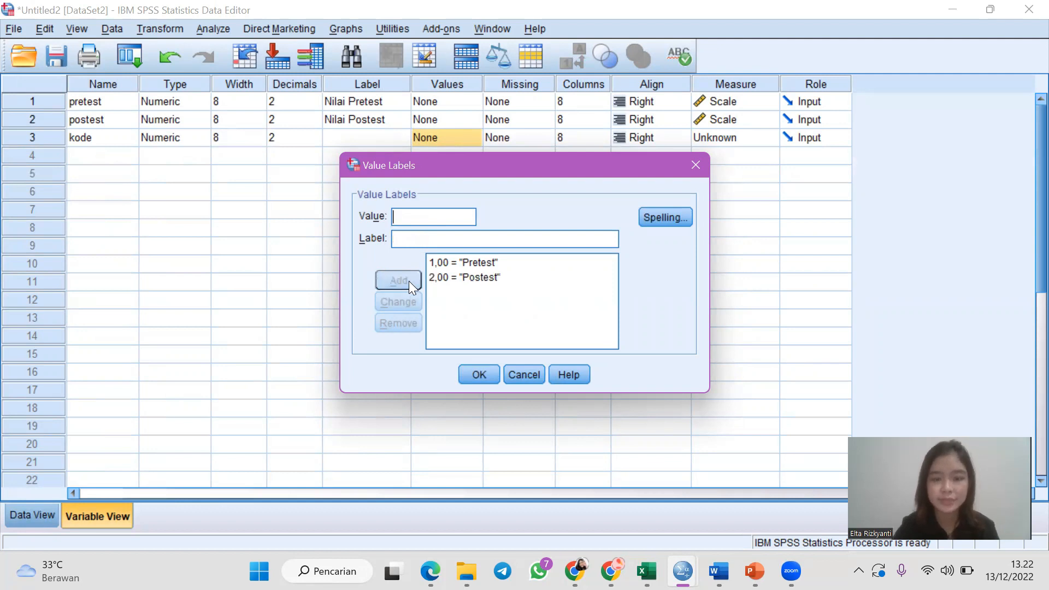
left_click(478, 375)
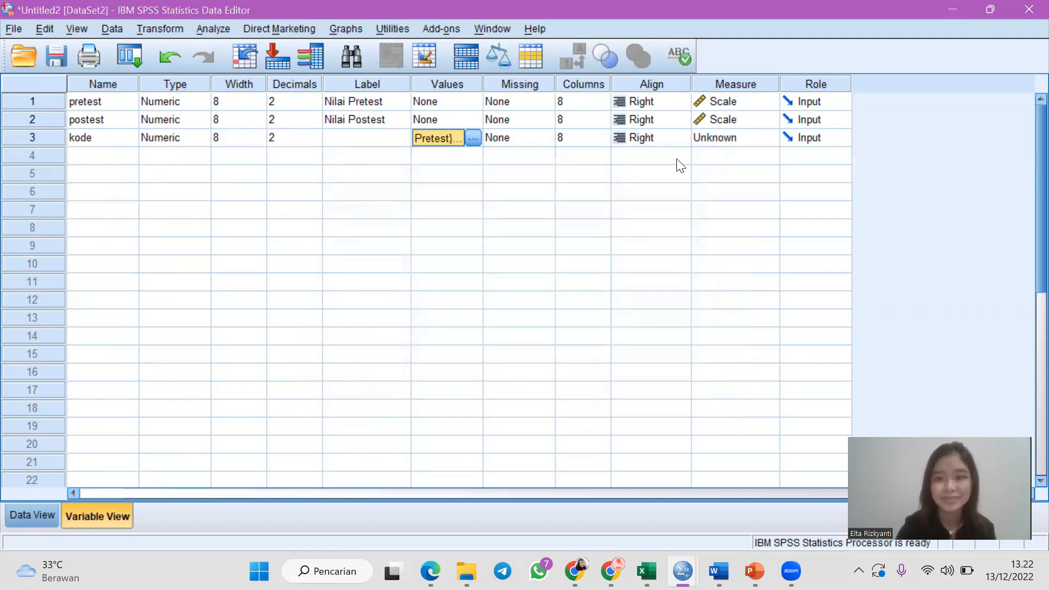
left_click(723, 138)
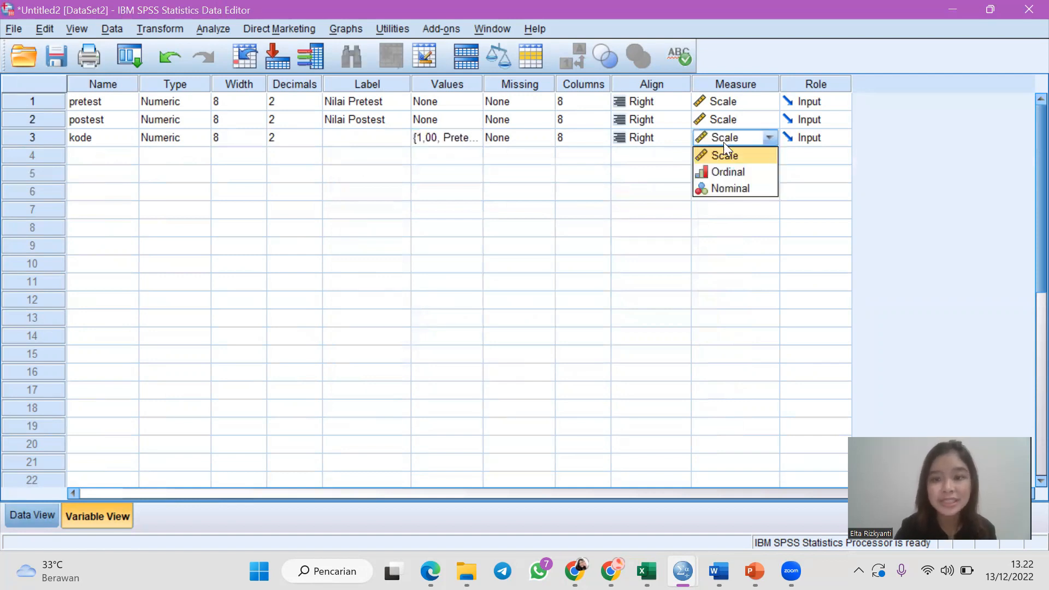
left_click(730, 188)
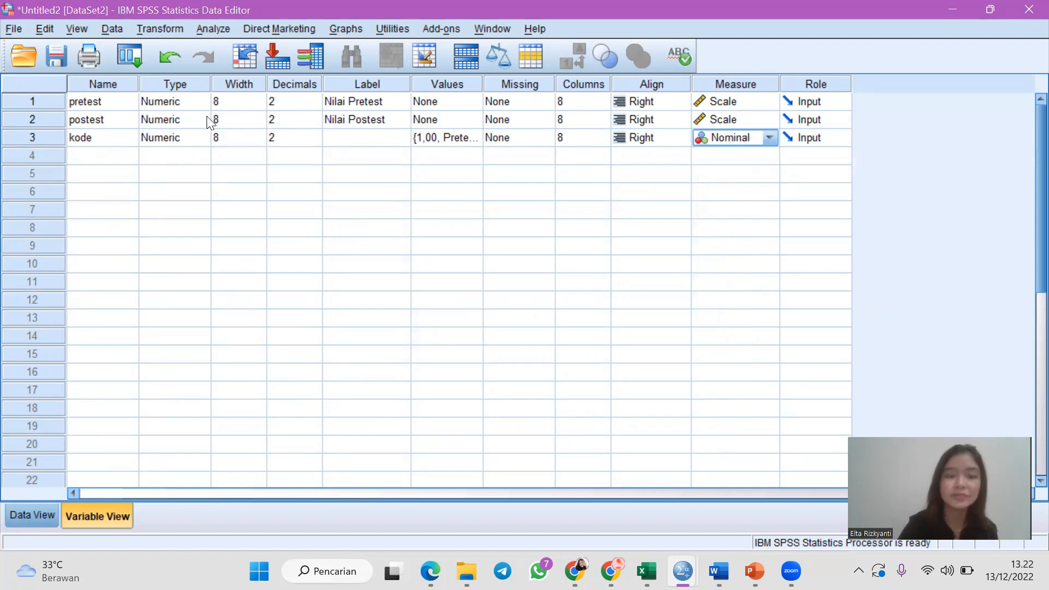
Define a fourth variable named PrePost and set its measure to Scale
left_click(125, 158)
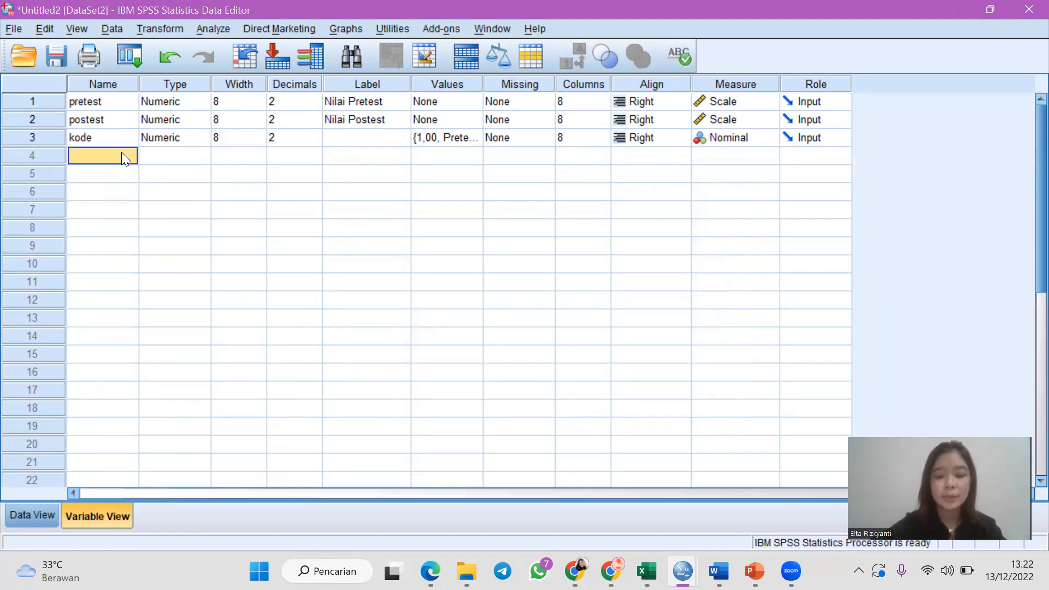
type("PrePost")
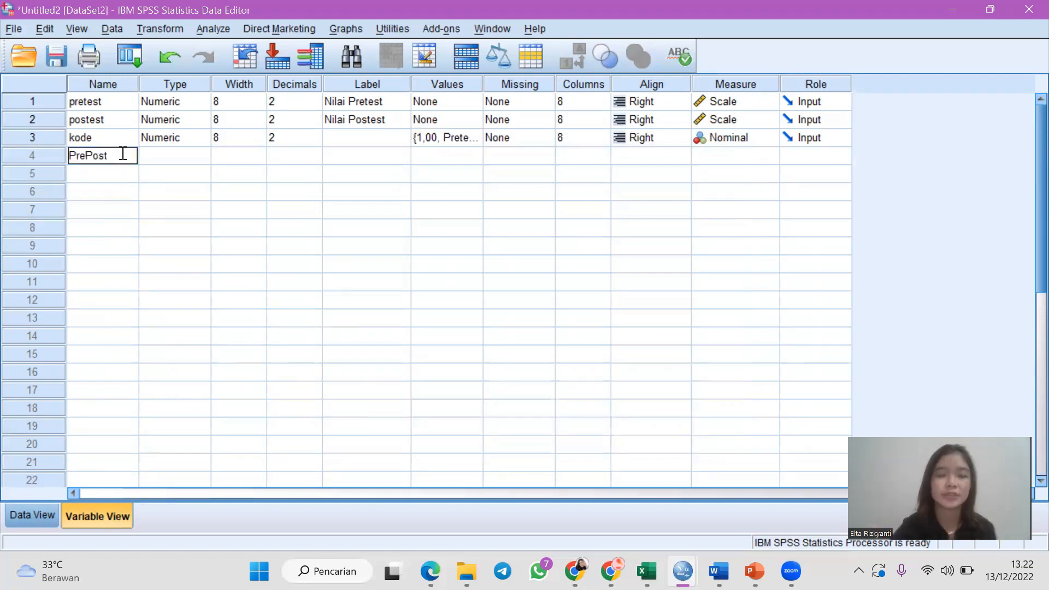
left_click(173, 155)
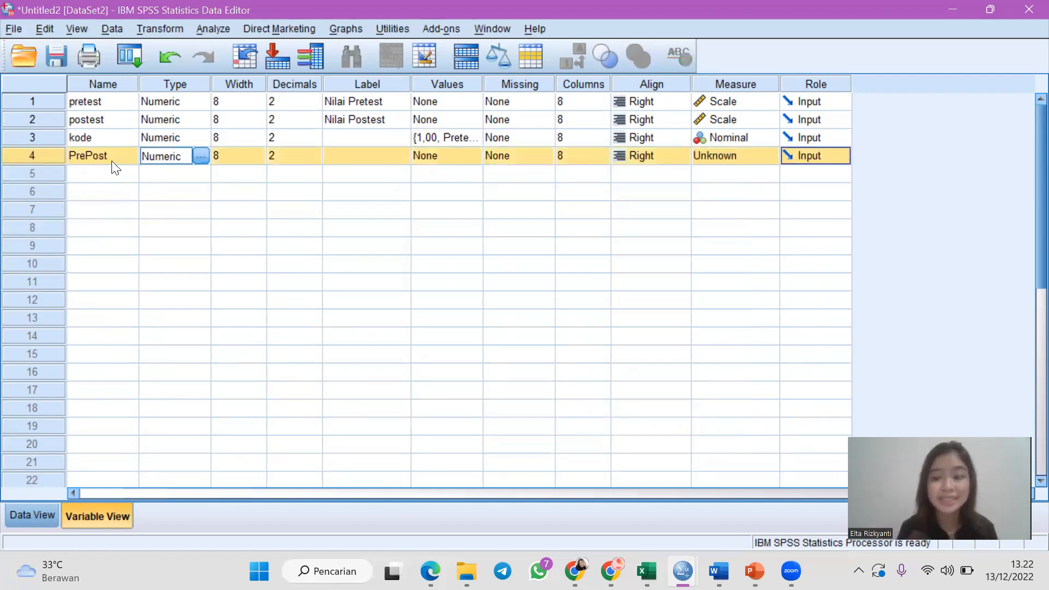
left_click(236, 192)
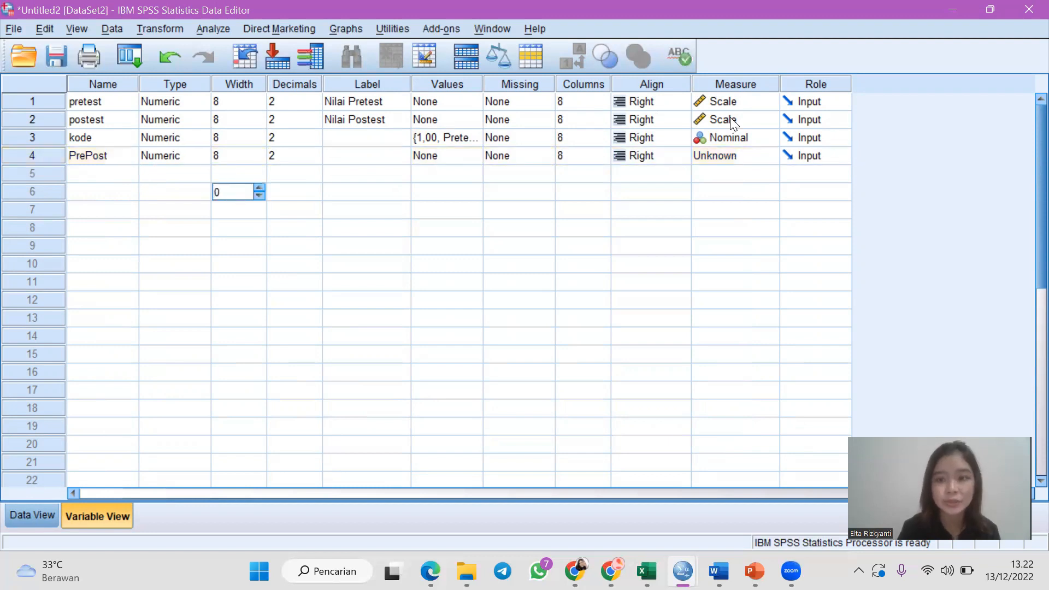
left_click(730, 158)
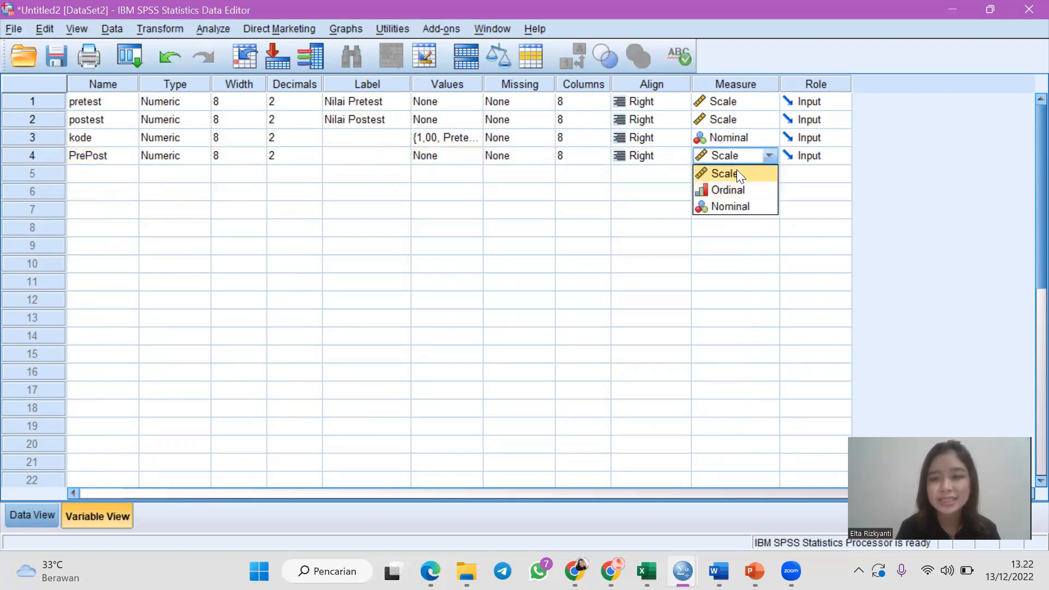
left_click(737, 169)
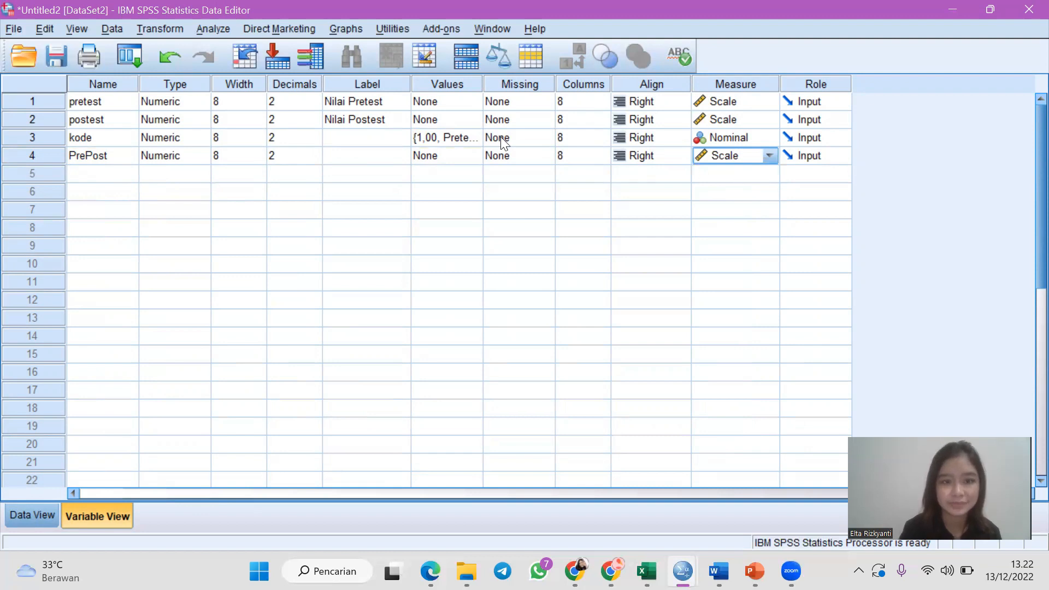
Label the PrePost variable "Nilai Pre Post test"
left_click(360, 158)
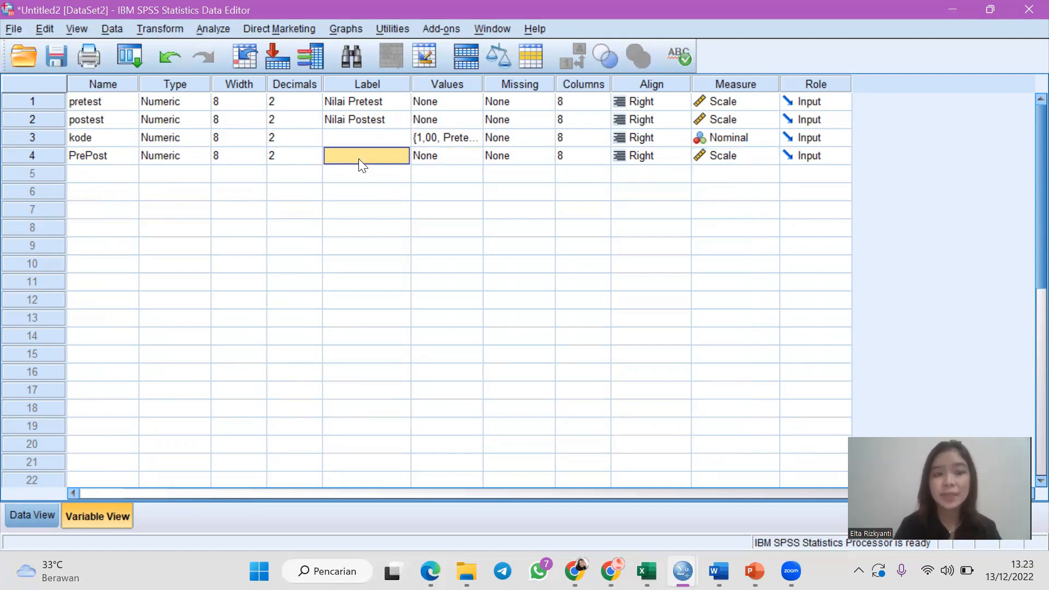
type("Nilai")
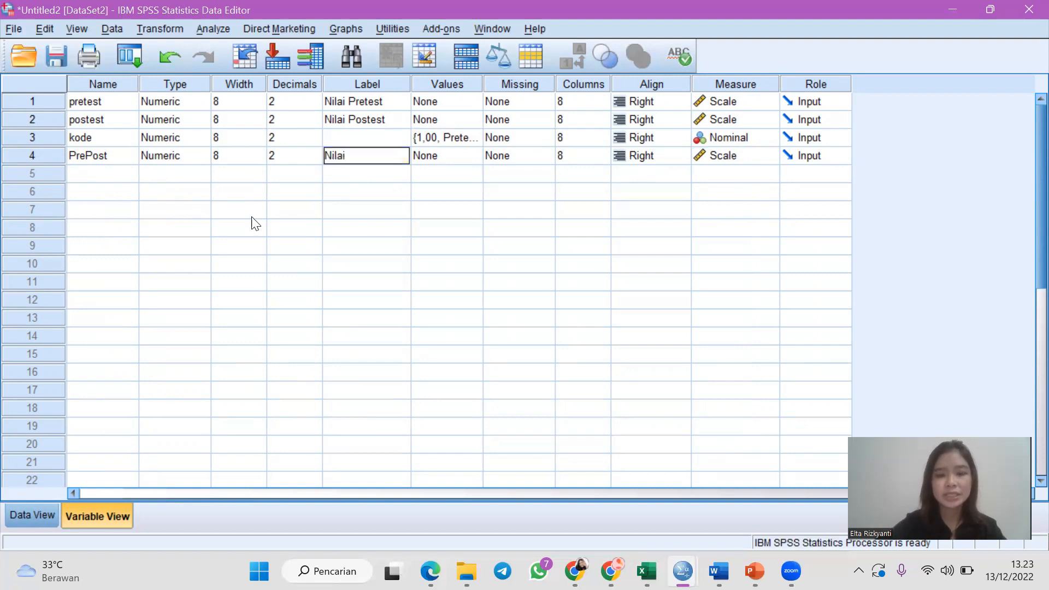
type(" Pre Pos")
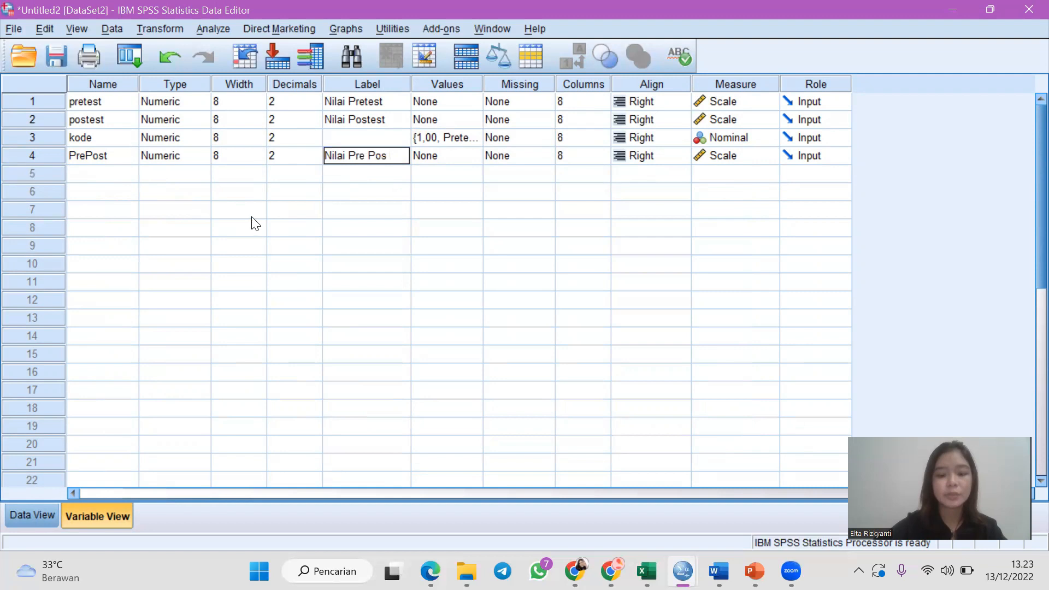
type("t test t...")
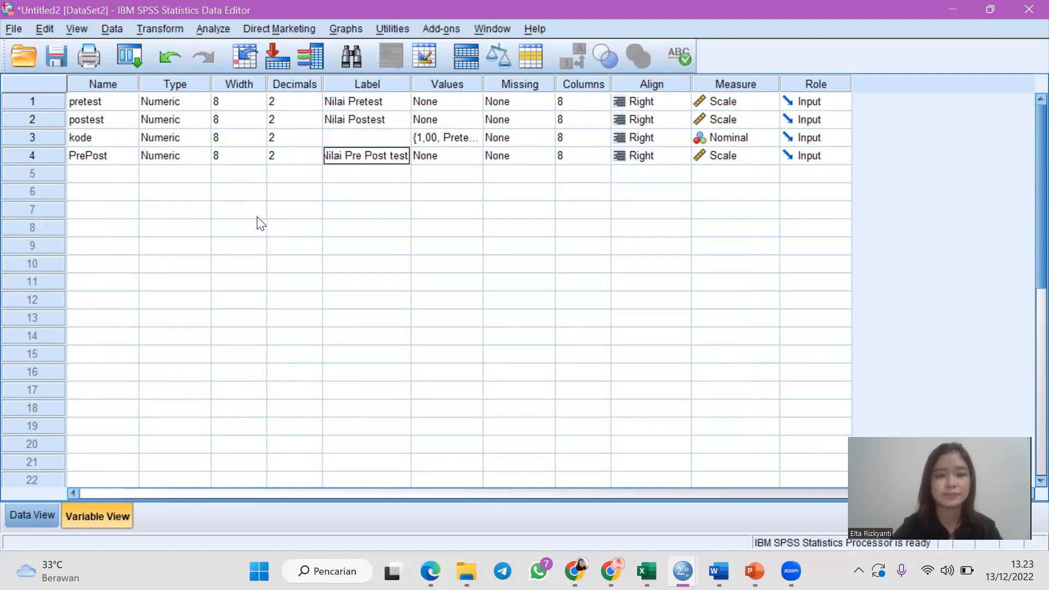
left_click(256, 216)
left_click(276, 179)
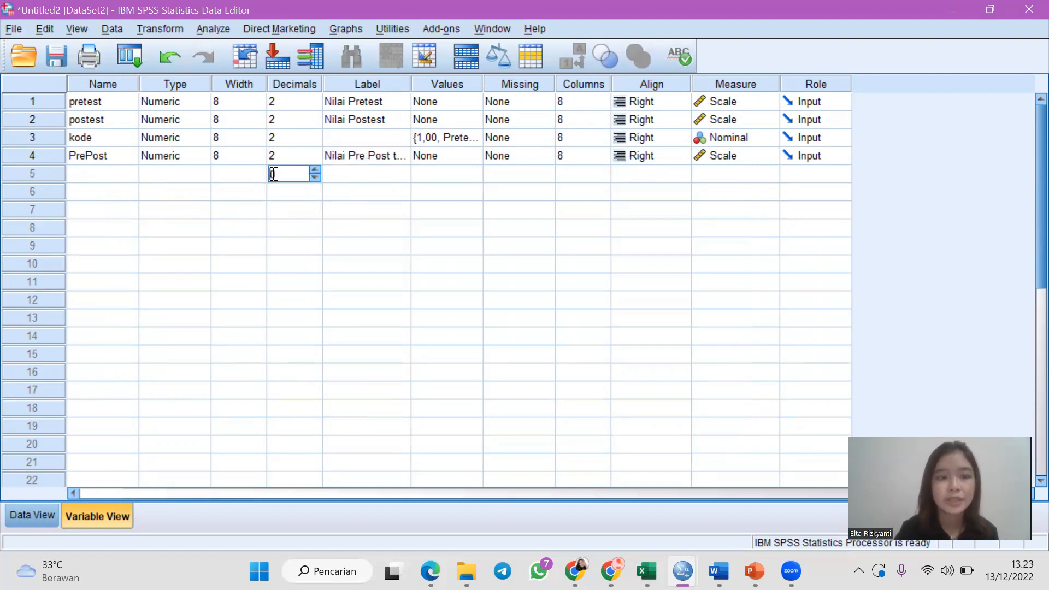
left_click(86, 154)
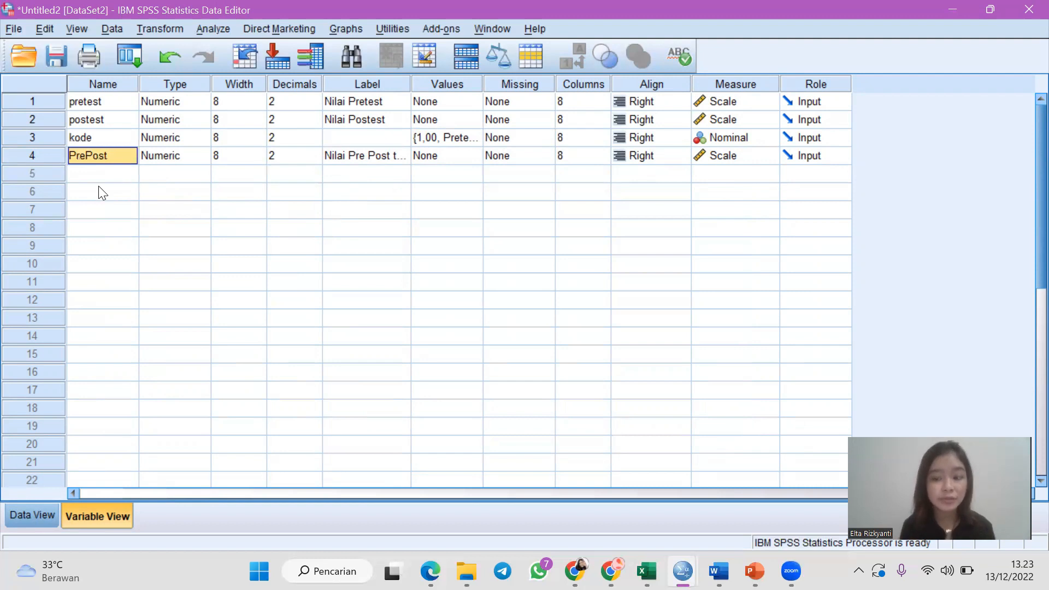
Enter the code 1 in the kode column of the data for rows 1 through 5
left_click(17, 519)
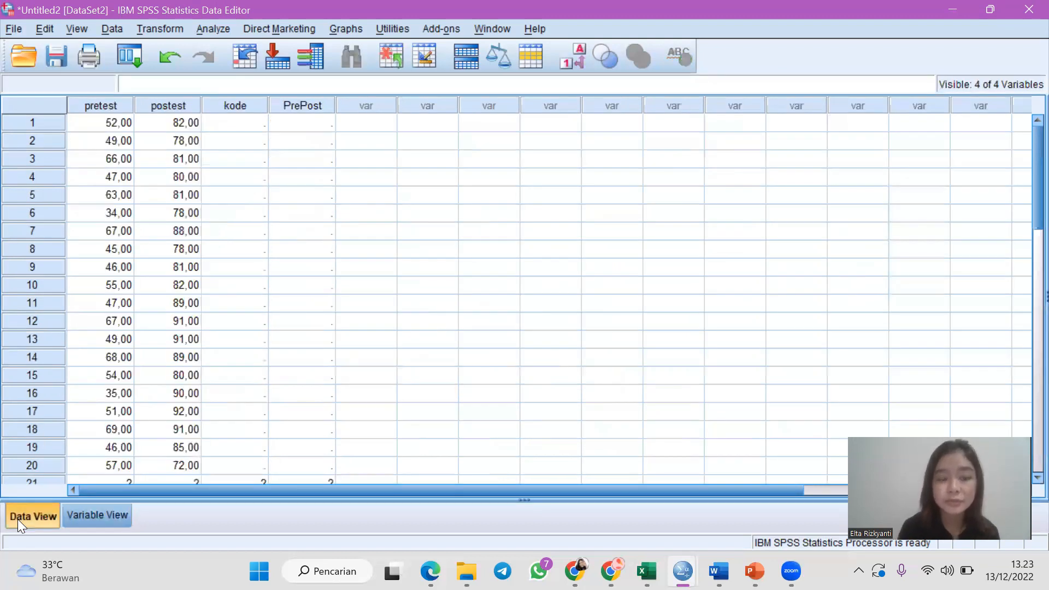
left_click(235, 125)
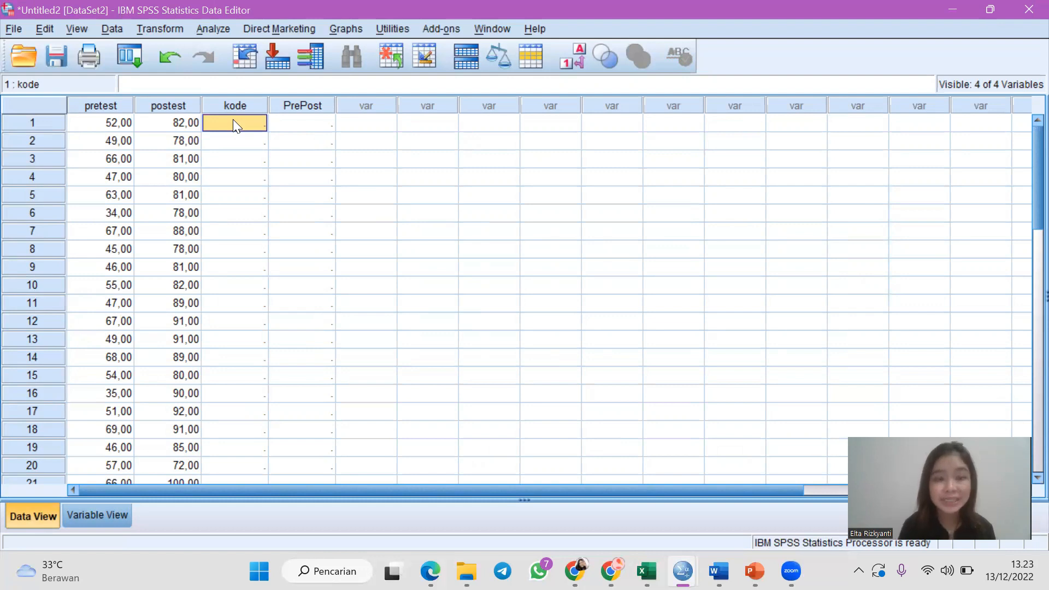
type("1")
key("Return")
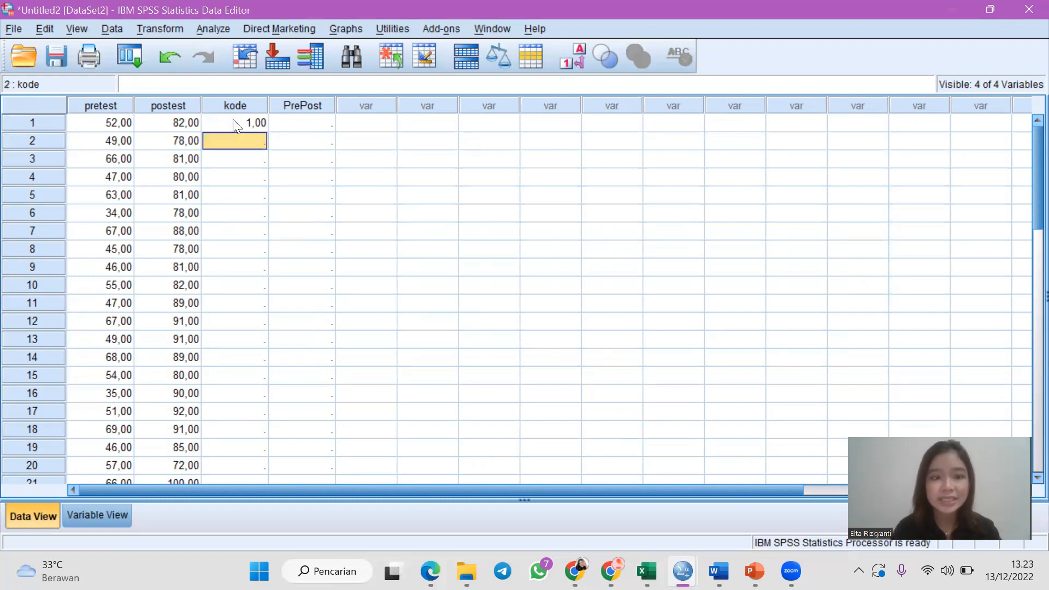
type("1")
key("Return")
type("1")
key("Return")
type("1")
key("Return")
type("1")
key("Return")
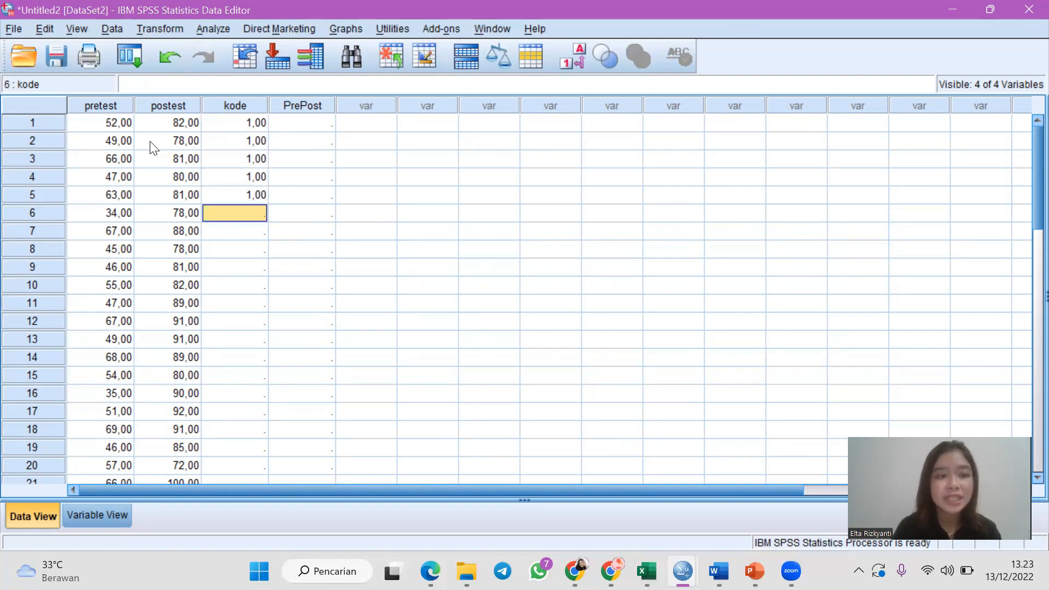
Copy the code 1 from kode rows 1 through 5 into rows 6 through 30
left_click_drag(250, 122, 257, 194)
key("ctrl+c")
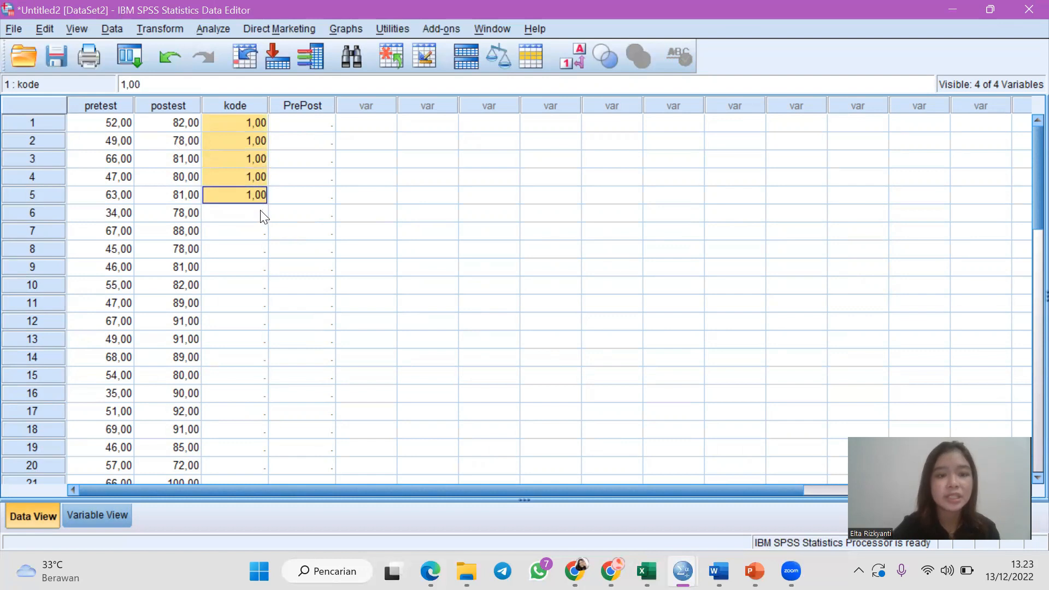
left_click(258, 209)
key("ctrl+v")
left_click(248, 302)
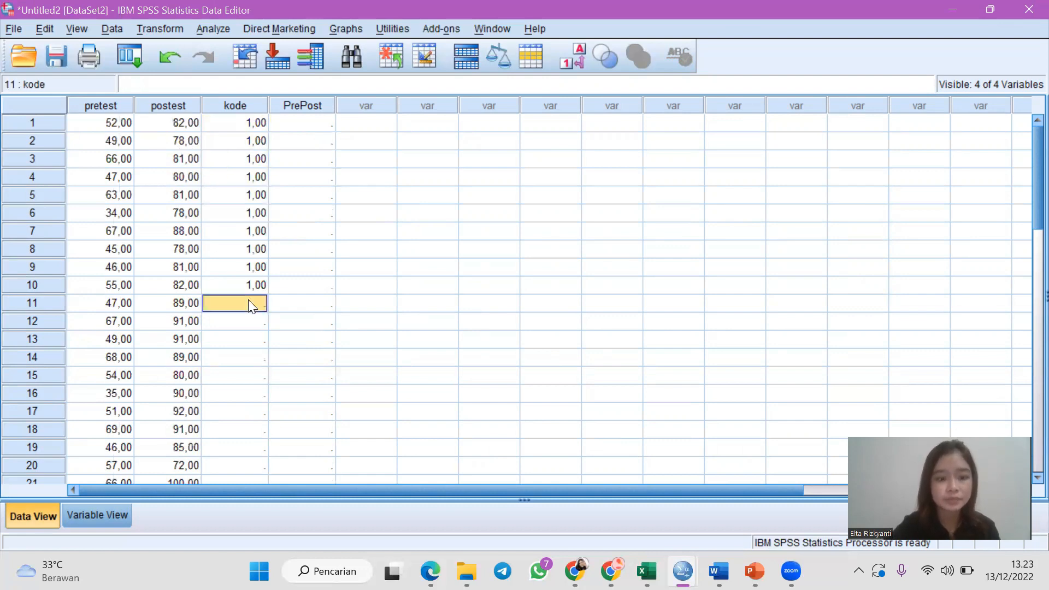
key("ctrl+v")
left_click(251, 391)
key("ctrl+v")
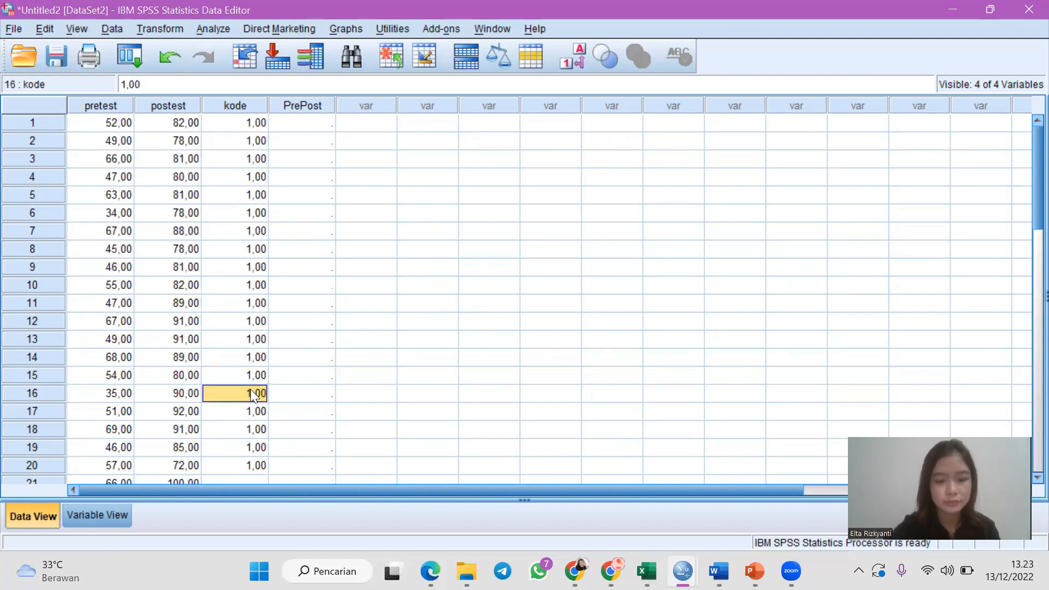
scroll(250, 389, "down", 4)
left_click(243, 267)
key("ctrl+v")
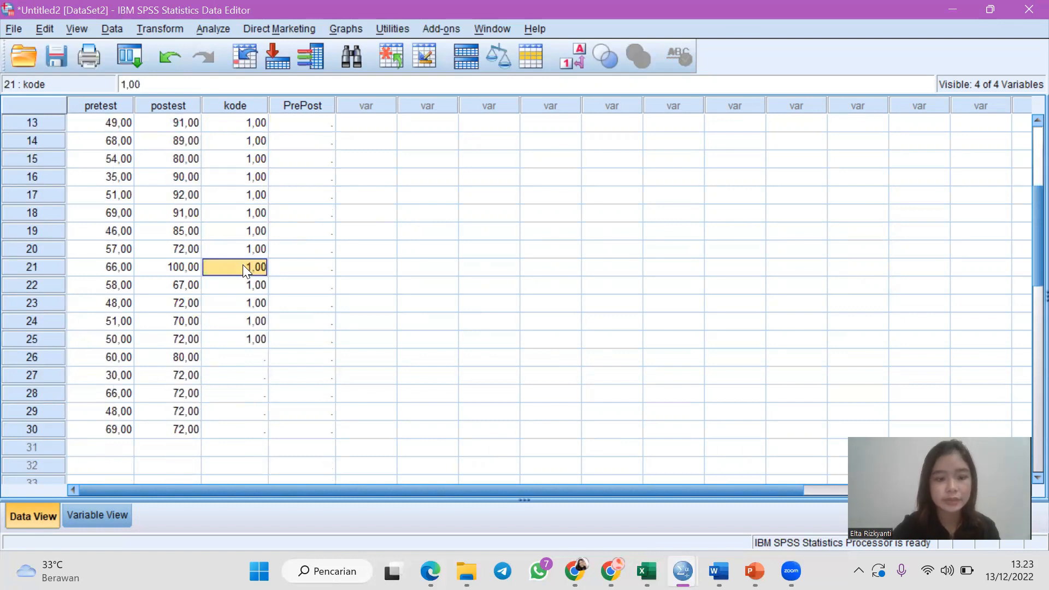
left_click(256, 355)
key("ctrl+v")
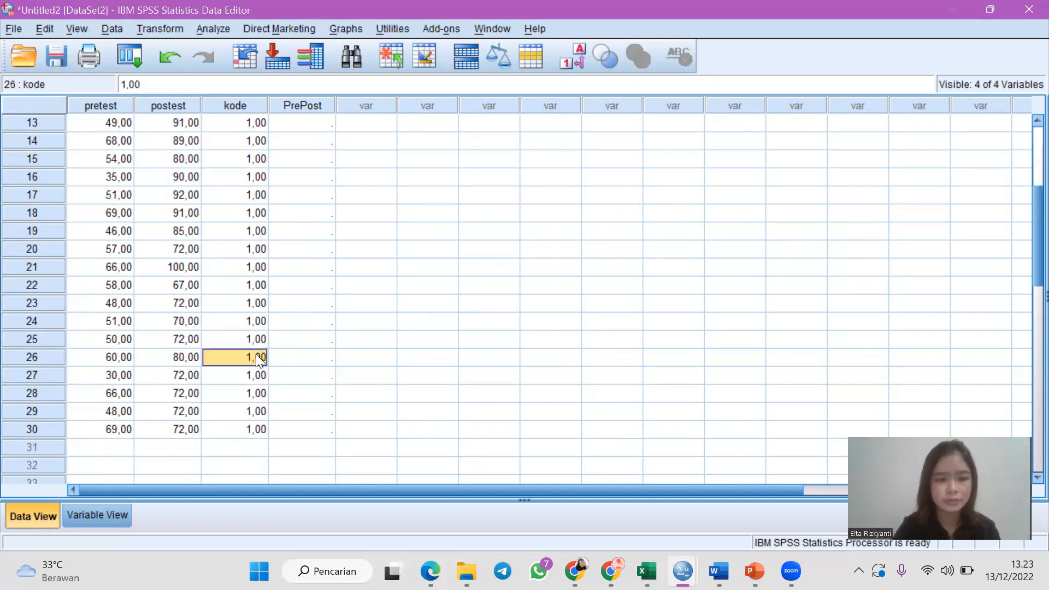
Copy the pretest scores of rows 1 through 30 into the PrePost column, starting at row 1
scroll(133, 171, "up", 4)
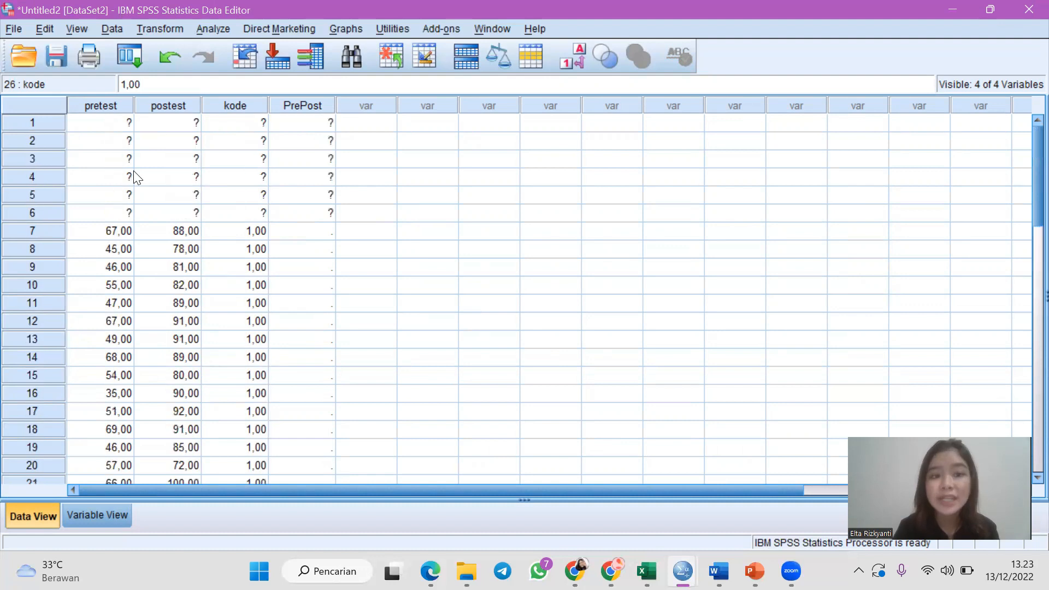
left_click_drag(107, 121, 114, 318)
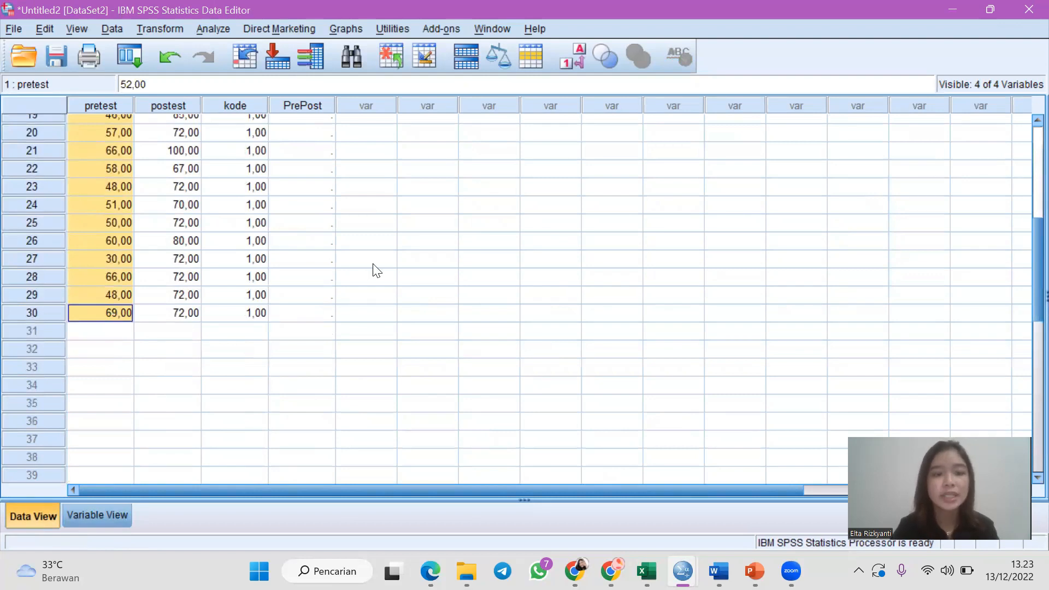
scroll(372, 269, "up", 6)
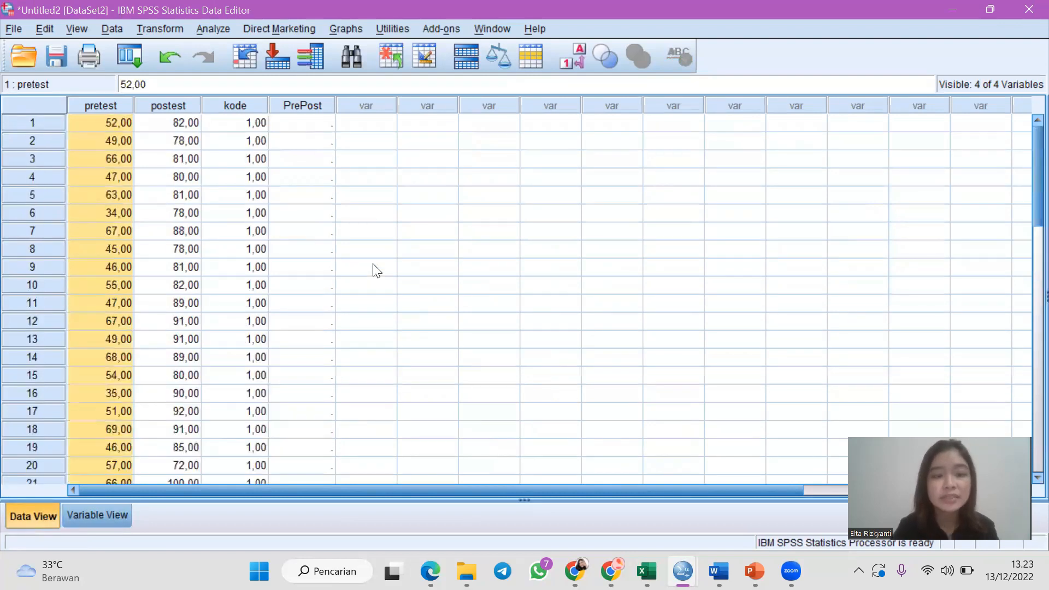
left_click(308, 122)
key("ctrl+v")
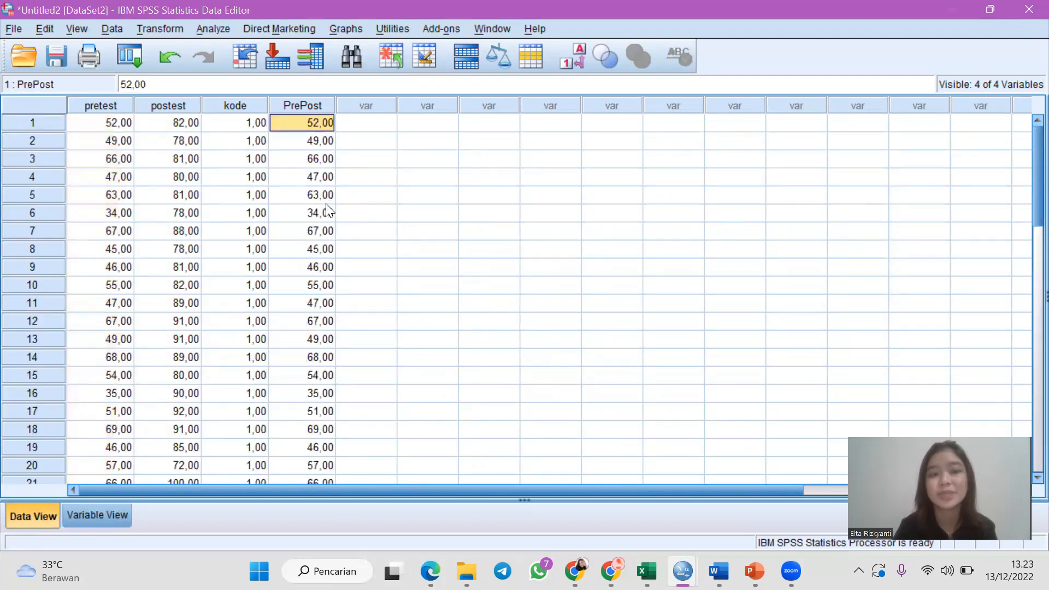
Enter the code 2 in the kode column for rows 31 through 33
scroll(327, 214, "down", 6)
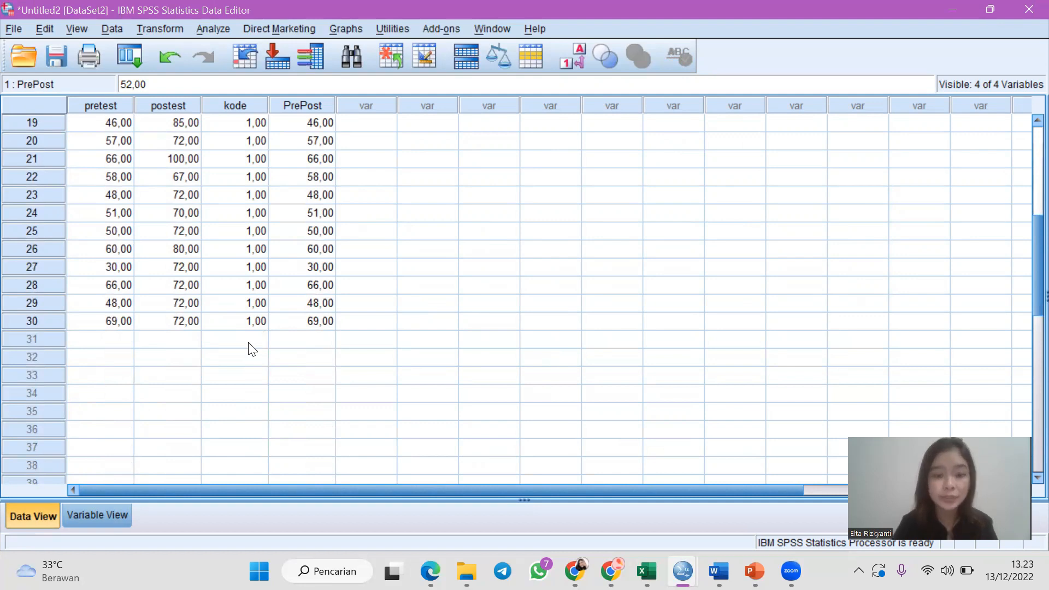
left_click(250, 342)
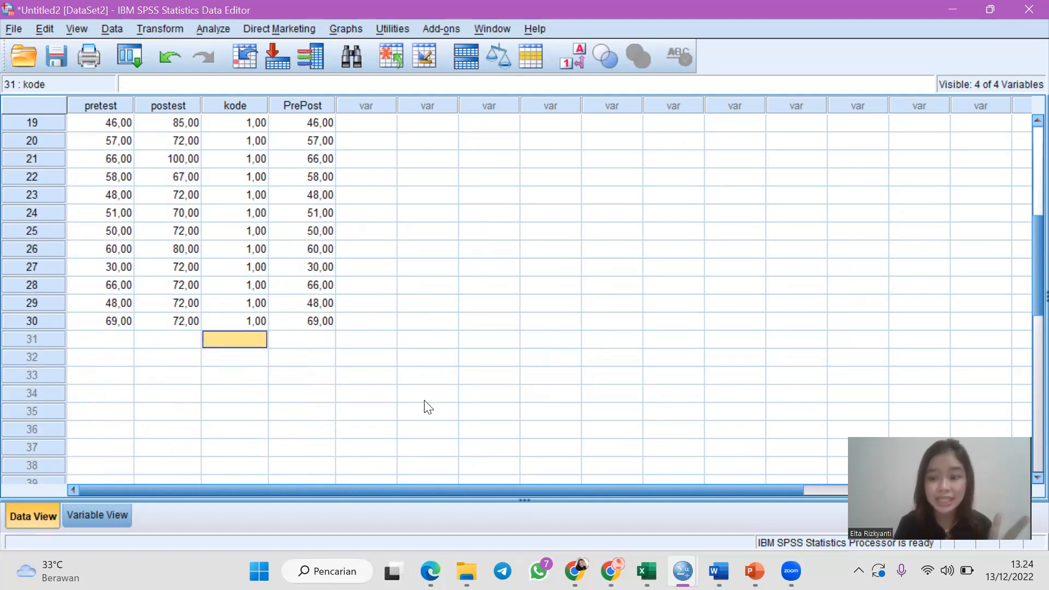
type("2")
key("Return")
type("2")
key("Return")
type("2")
key("Return")
Copy the code 2 entries from kode rows 31 through 33 down the column through row 60
left_click_drag(261, 337, 262, 373)
key("ctrl+c")
key("Down")
key("ctrl+v")
key("Down")
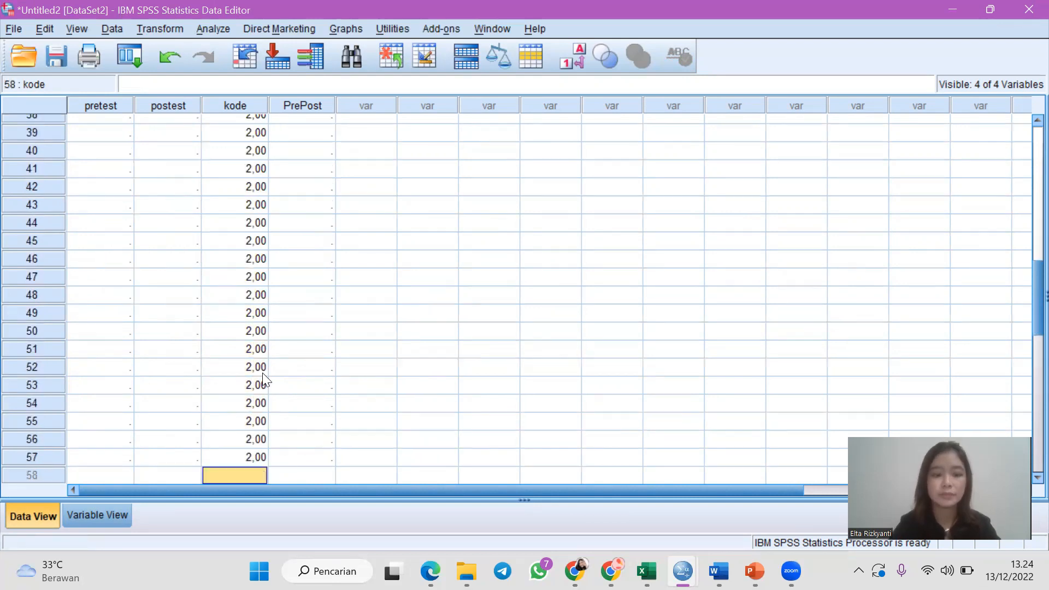
key("ctrl+v")
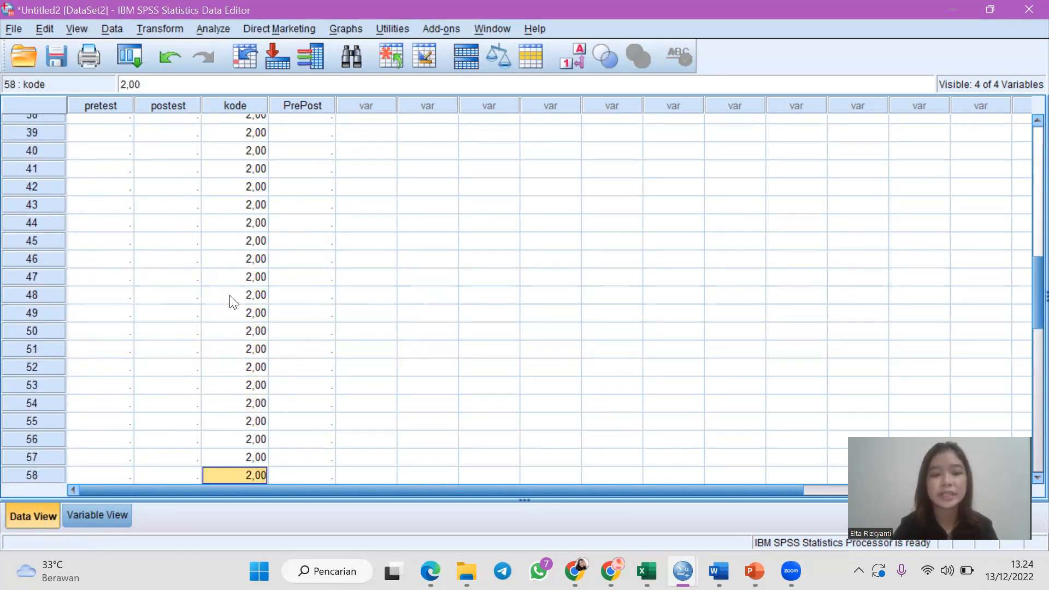
Copy the postest scores of rows 1 through 30 into PrePost rows 31 through 60
scroll(232, 300, "up", 6)
scroll(222, 265, "up", 7)
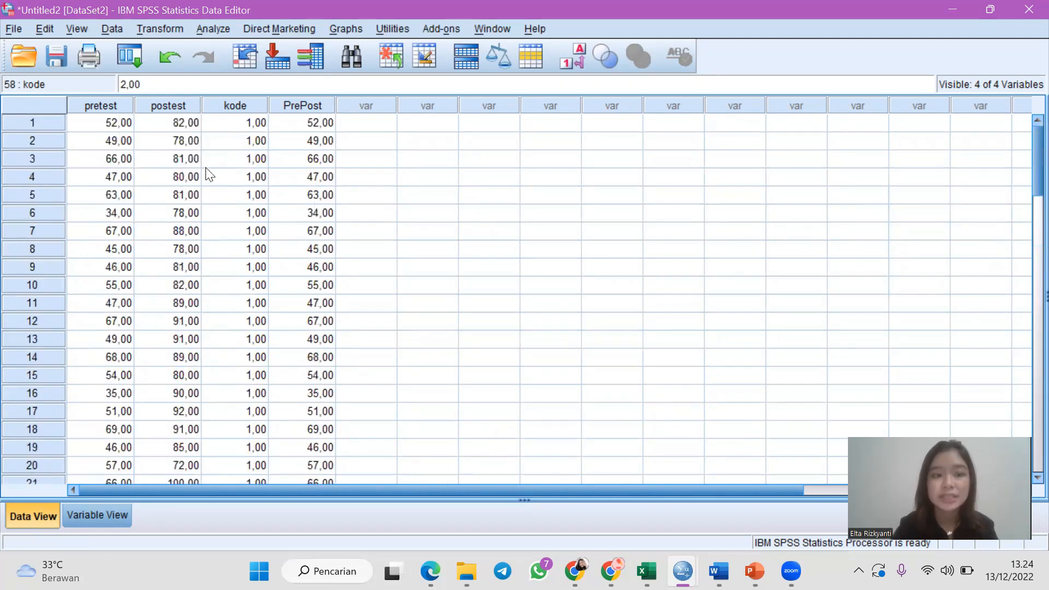
left_click_drag(189, 126, 191, 340)
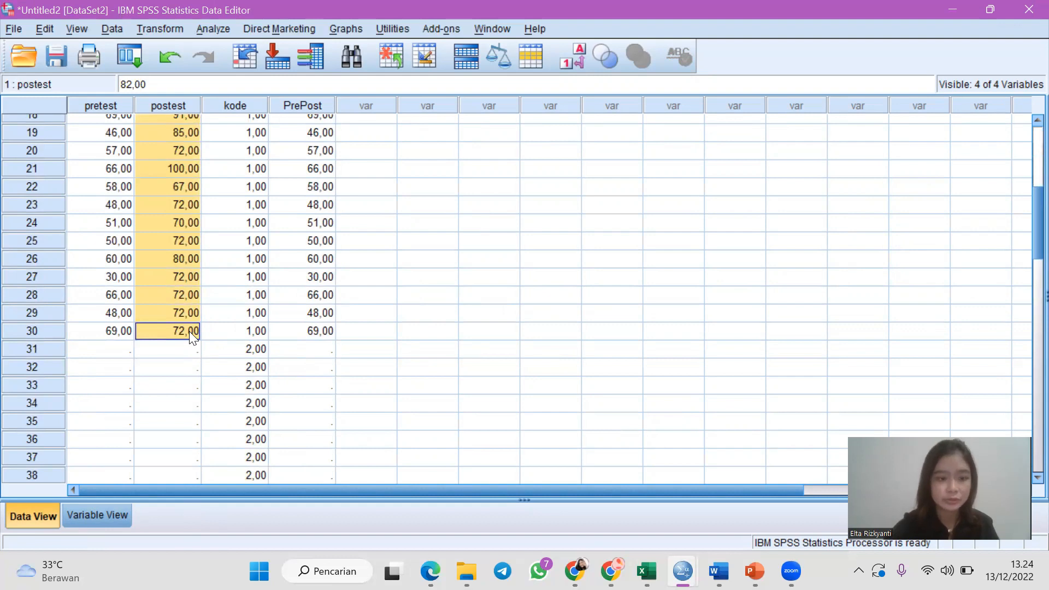
left_click(293, 347)
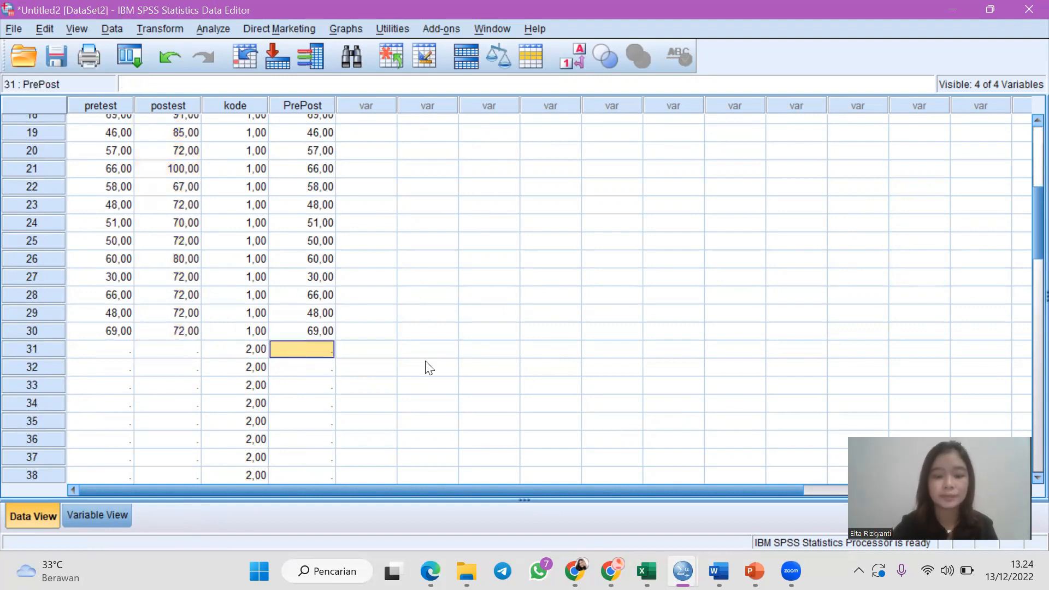
key("ctrl+v")
scroll(428, 367, "down", 10)
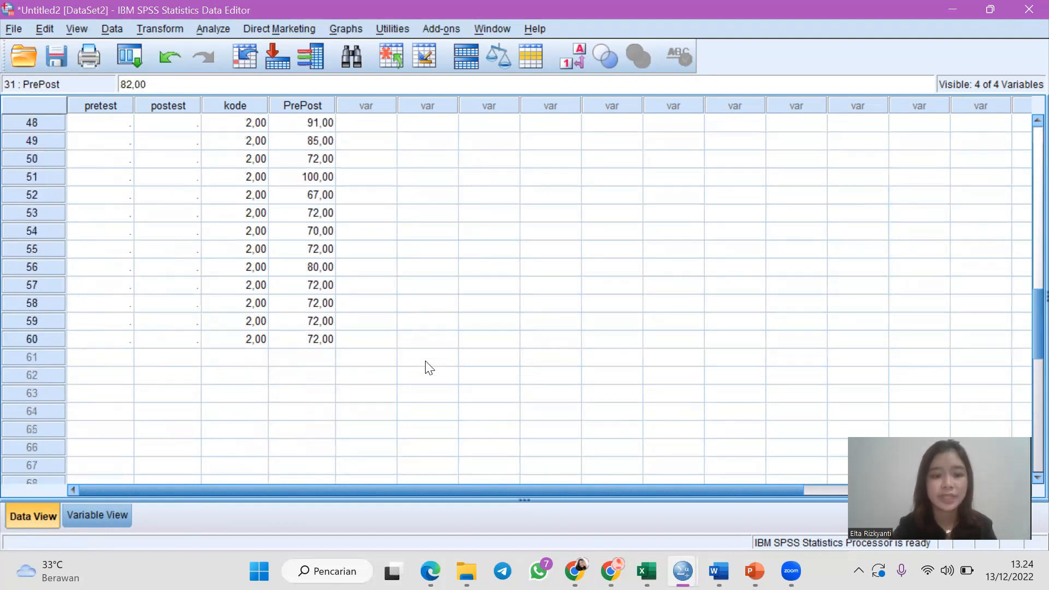
left_click(304, 345)
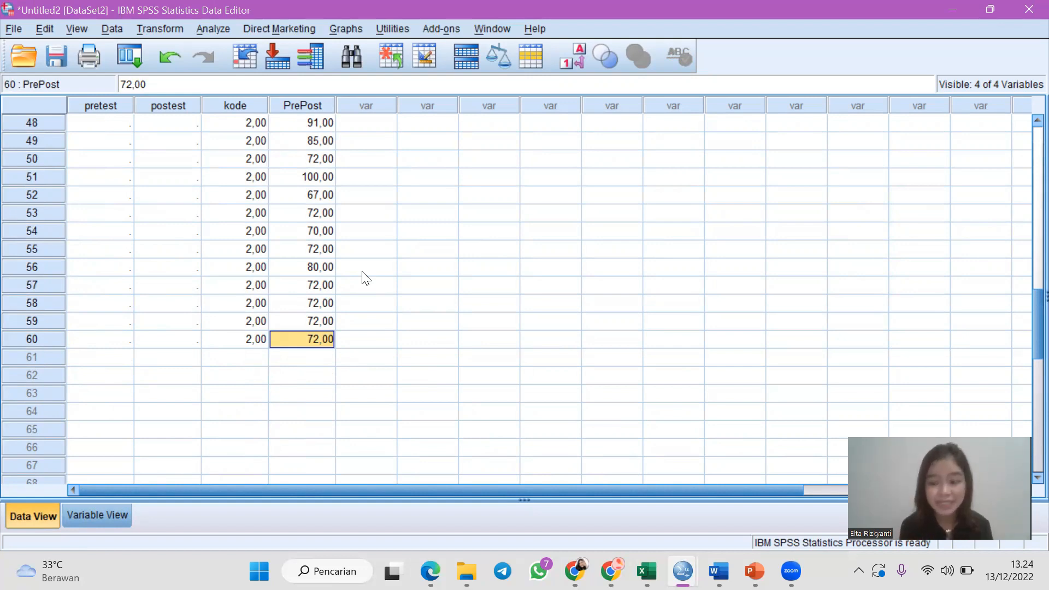
Set up a One-Way ANOVA with Nilai Pre Post test as the dependent variable and kode as the factor
scroll(267, 219, "up", 15)
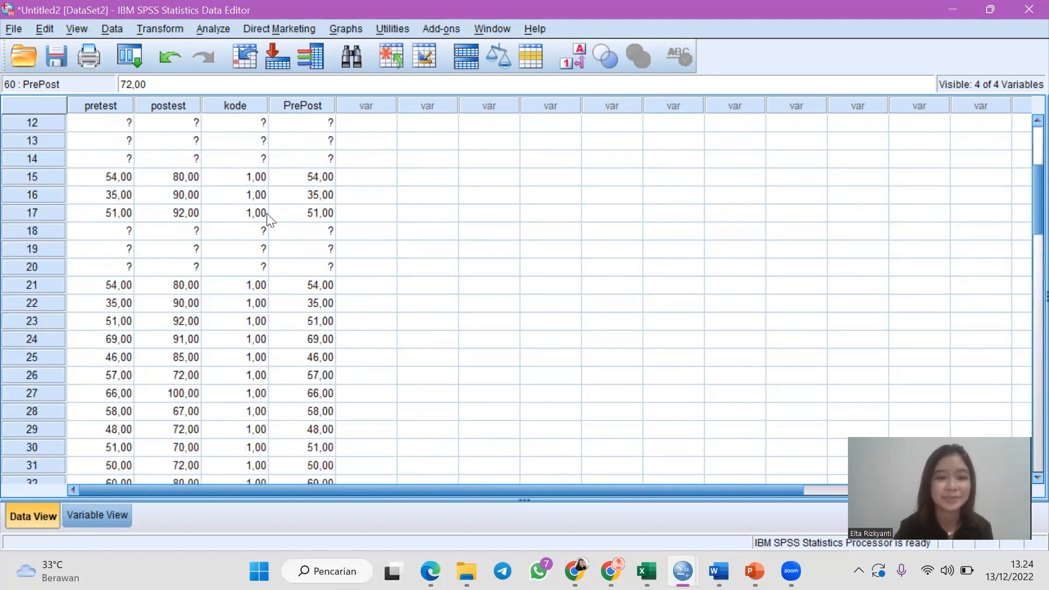
left_click(262, 122)
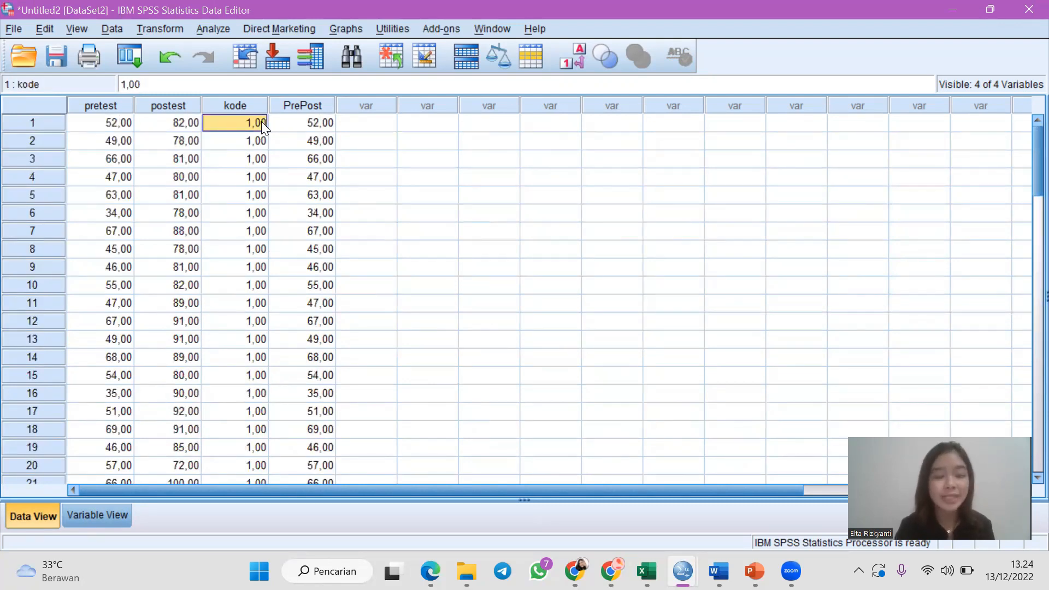
left_click(213, 30)
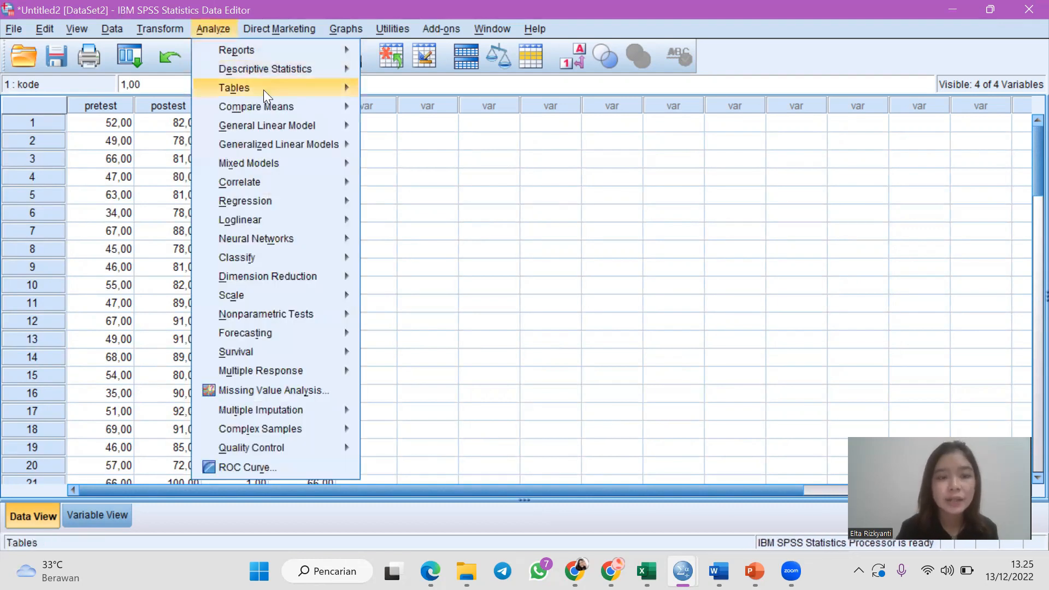
mouse_move(288, 108)
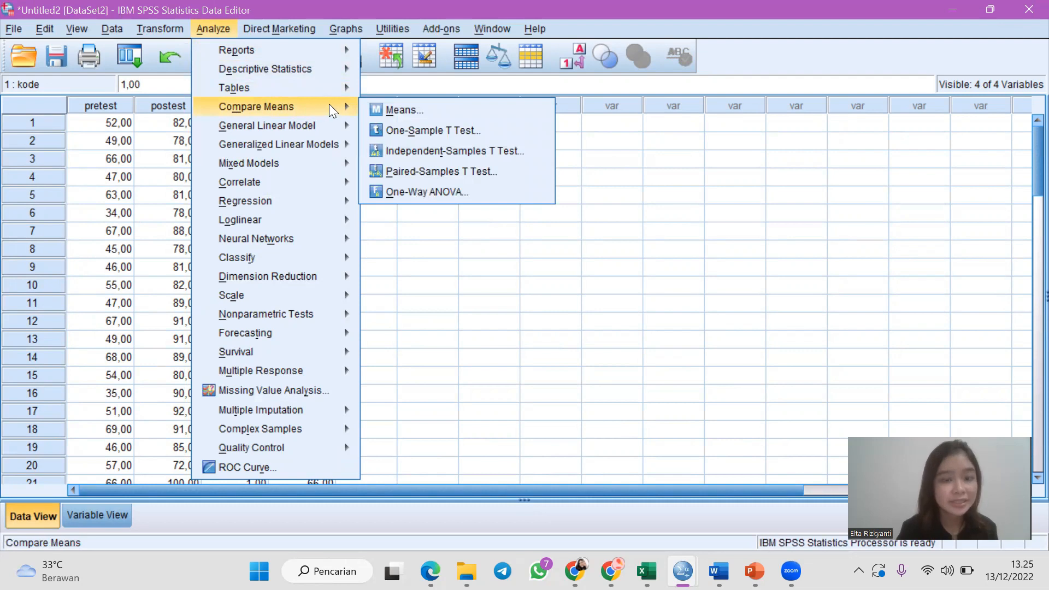
left_click(424, 191)
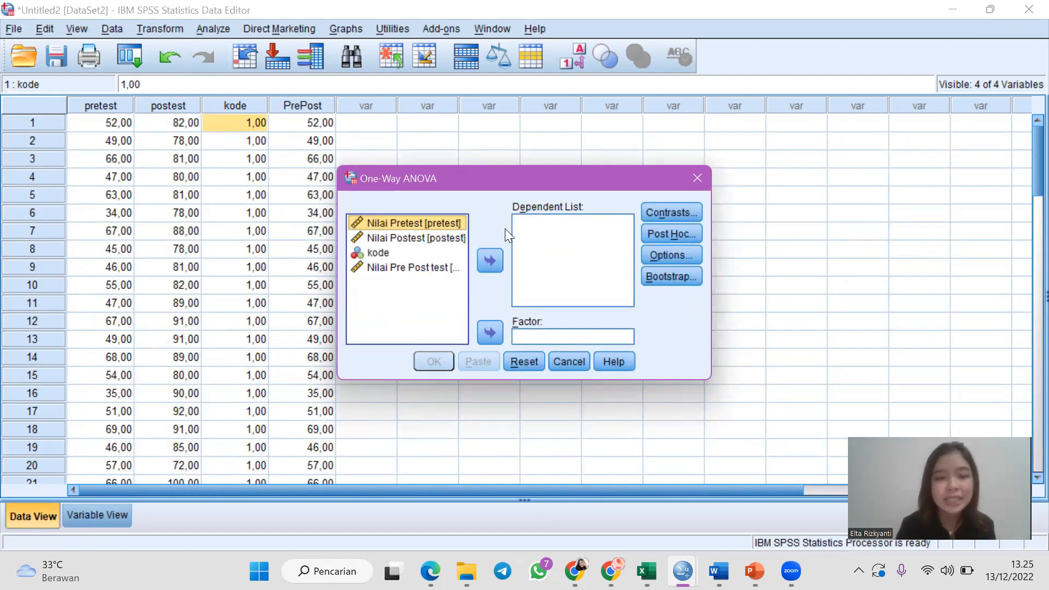
left_click(438, 269)
left_click(490, 263)
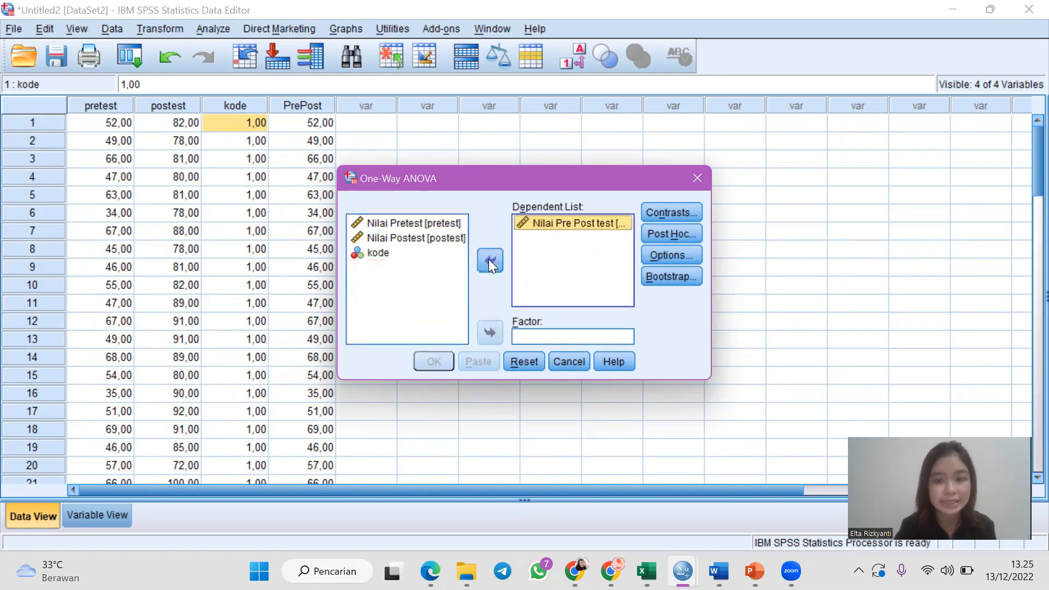
left_click(391, 255)
left_click(391, 255)
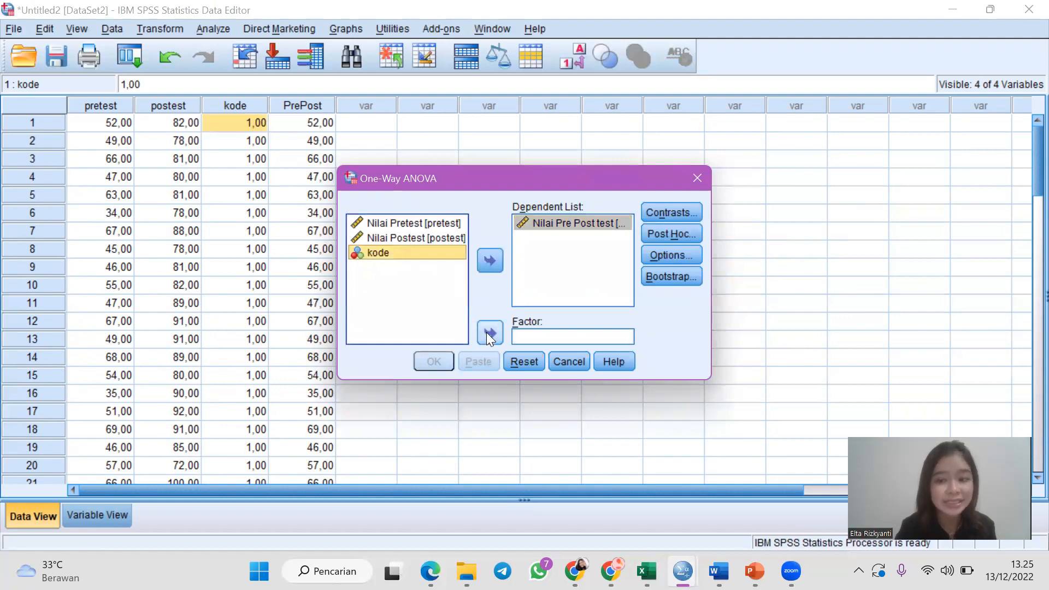
left_click(486, 333)
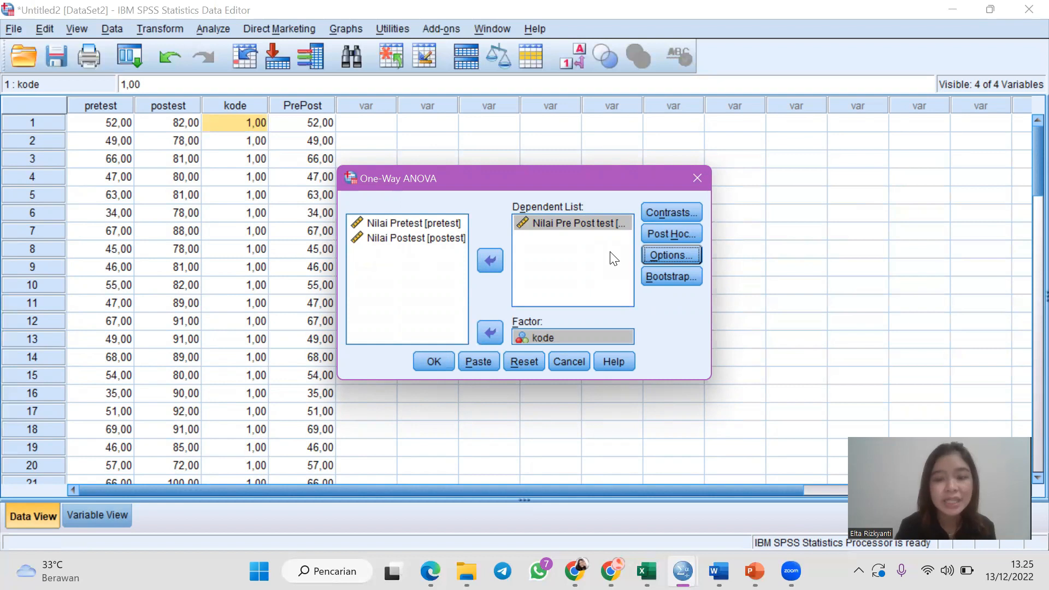
Enable the homogeneity of variance test for the One-Way ANOVA and run the analysis
left_click(656, 256)
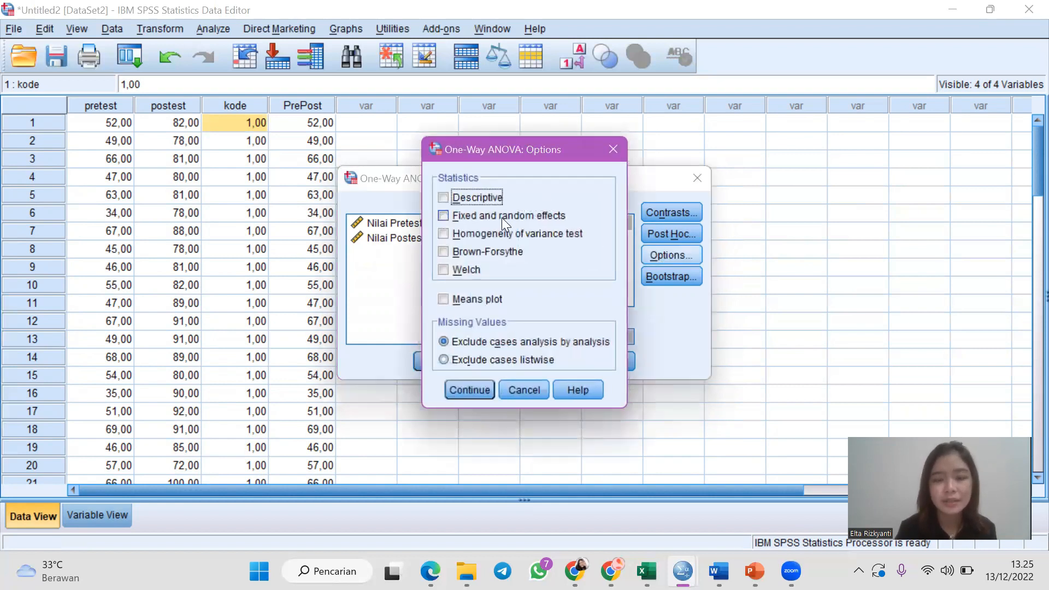
left_click(458, 232)
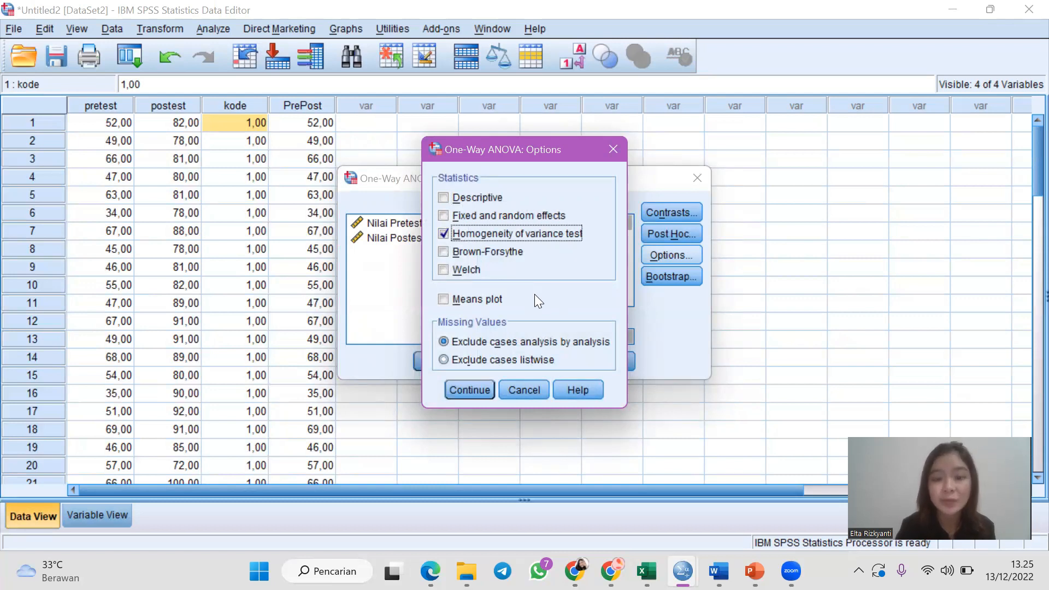
left_click(473, 389)
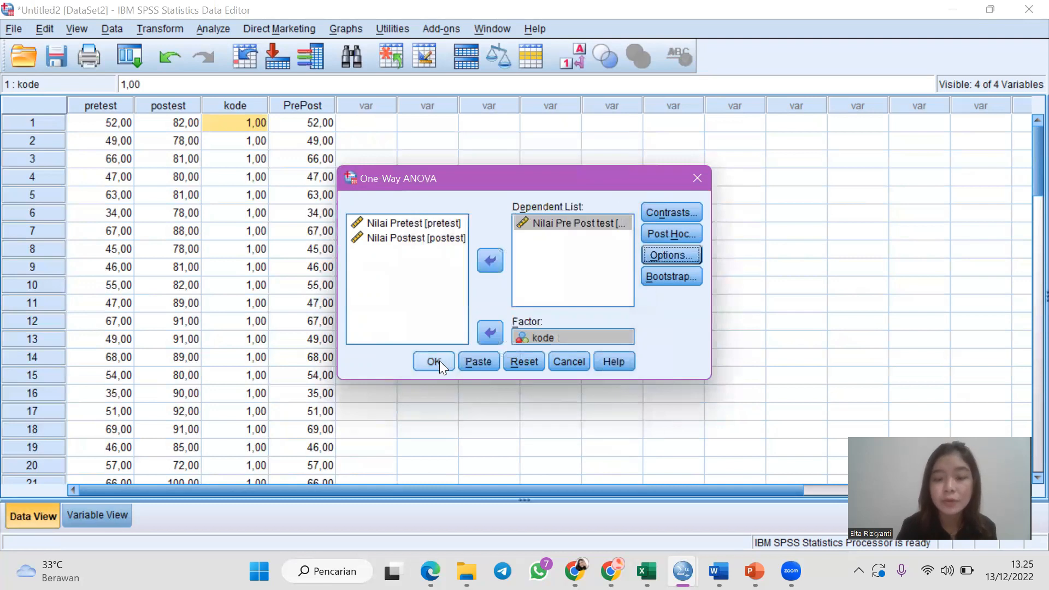
left_click(440, 360)
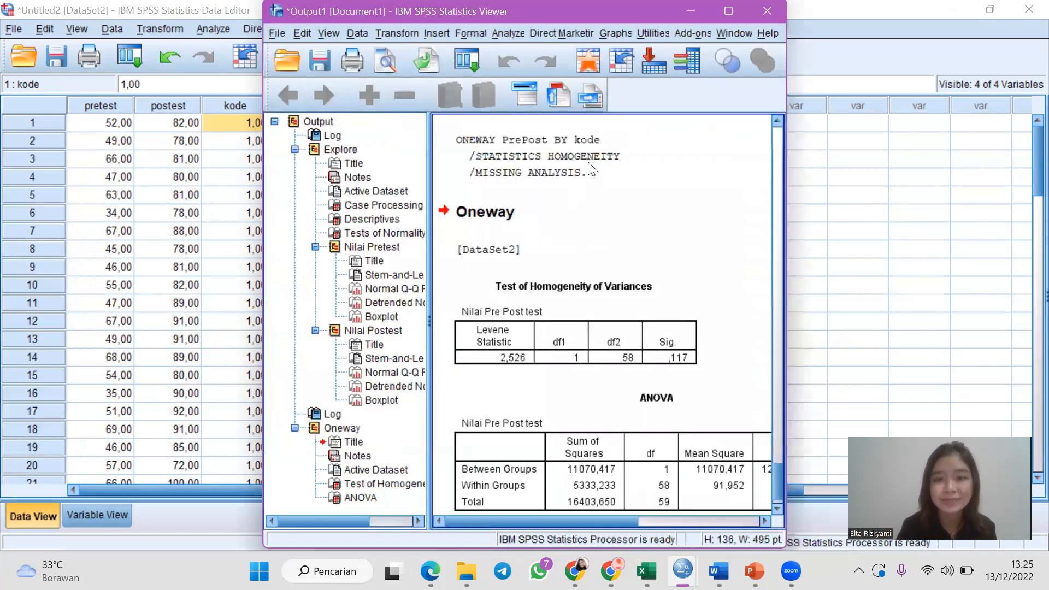
Enlarge the output, examine the Test of Homogeneity of Variances table, and return to the dataset
left_click(729, 11)
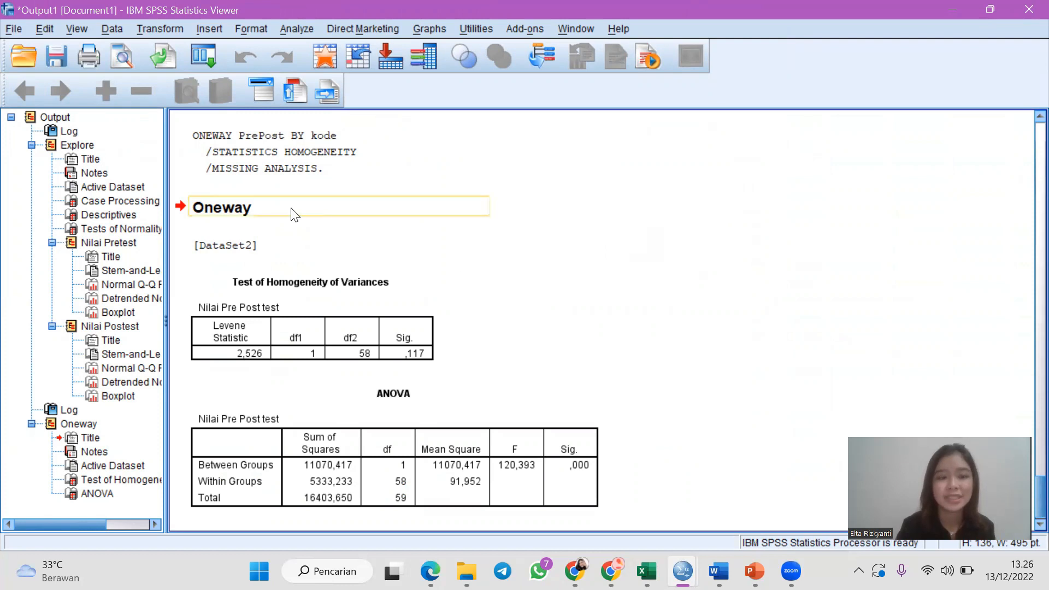
left_click(426, 301)
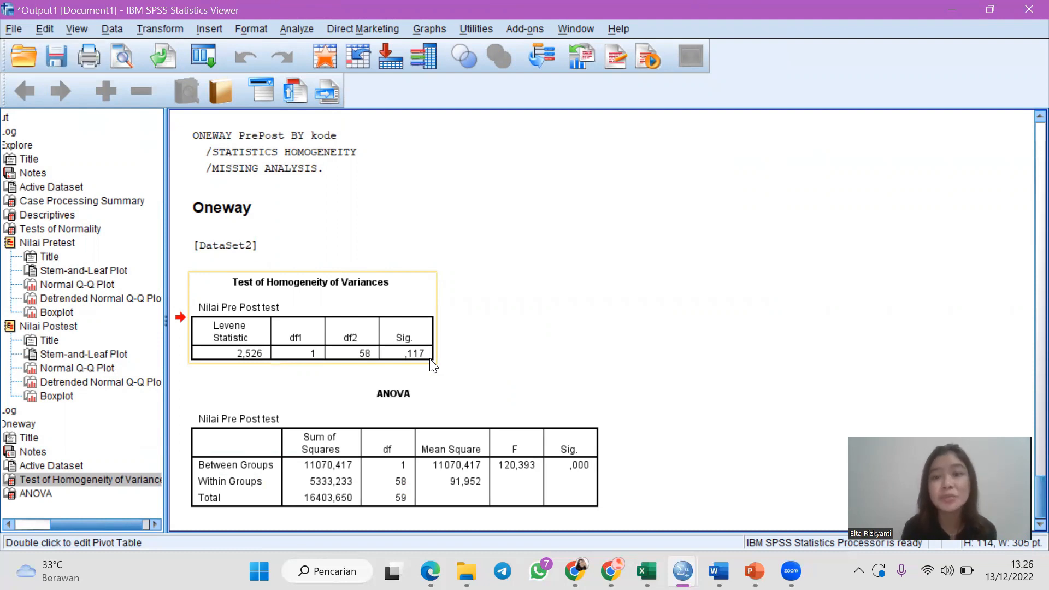
left_click(952, 11)
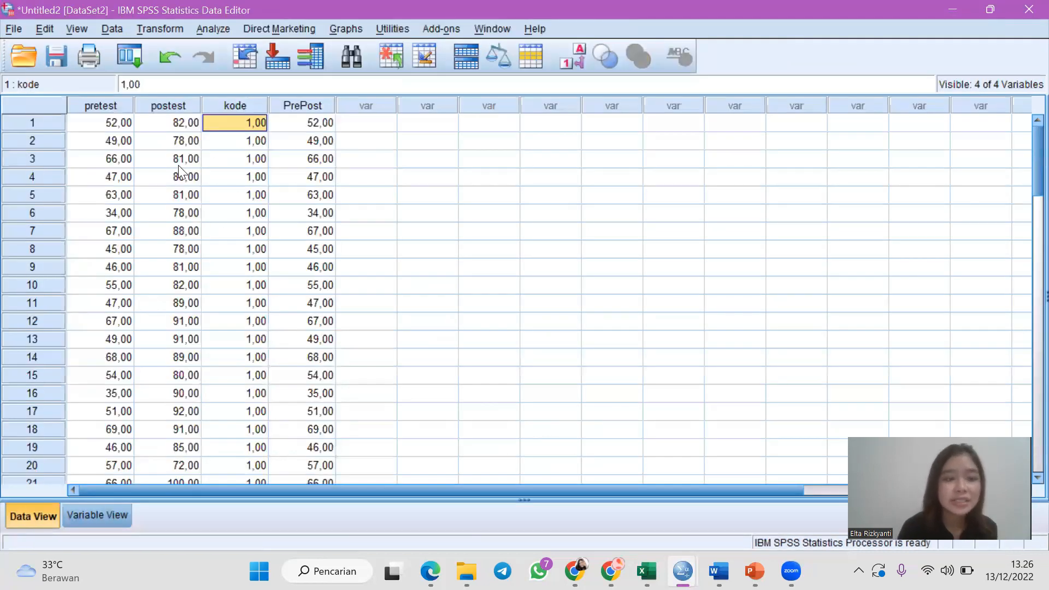
Set up a Paired-Samples T Test pairing Nilai Pretest as Variable1 with Nilai Postest as Variable2
left_click(120, 123)
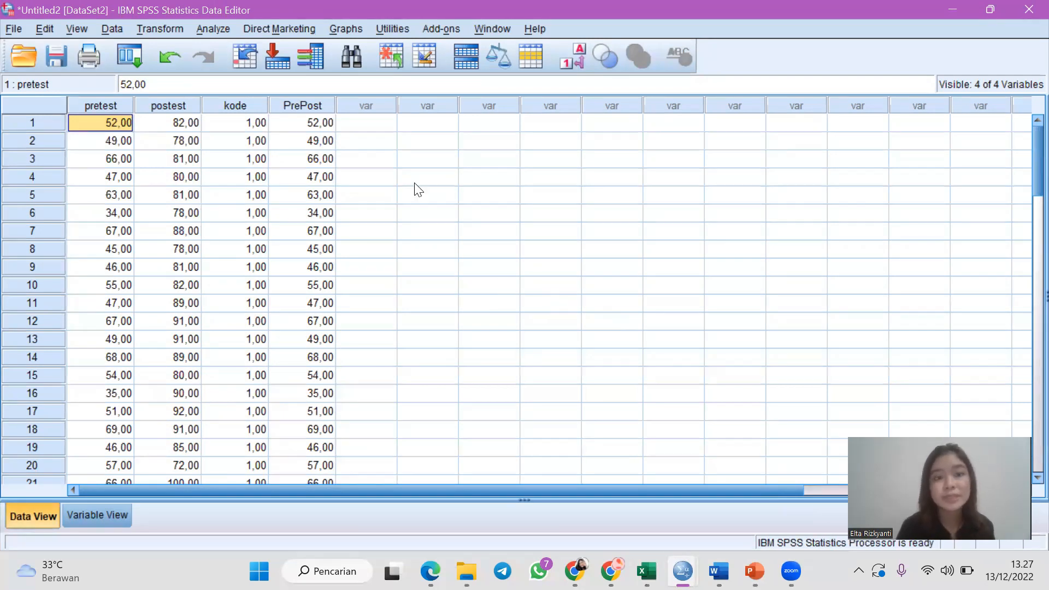
left_click(219, 28)
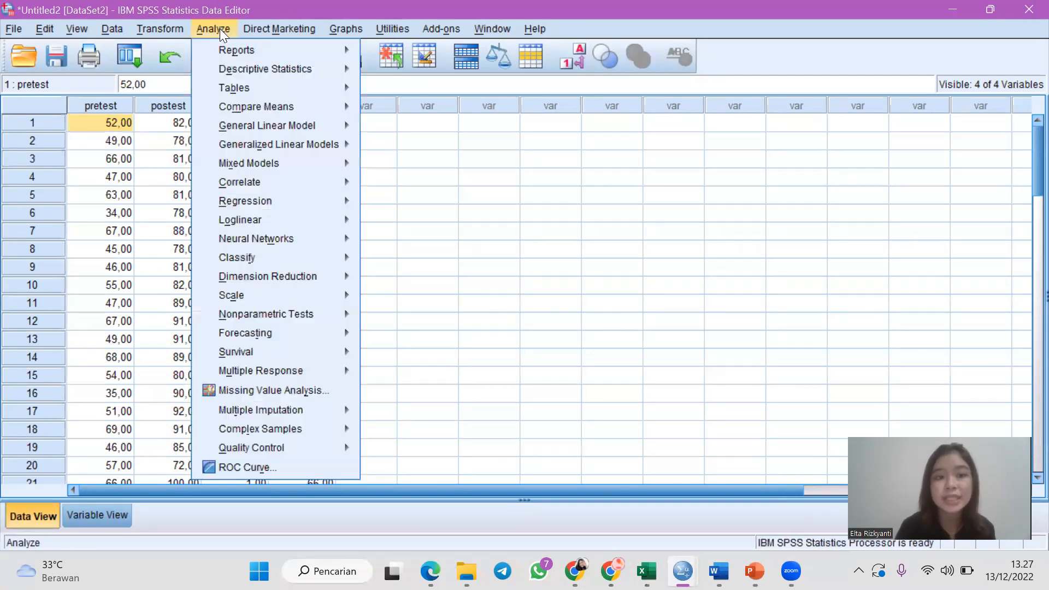
mouse_move(305, 108)
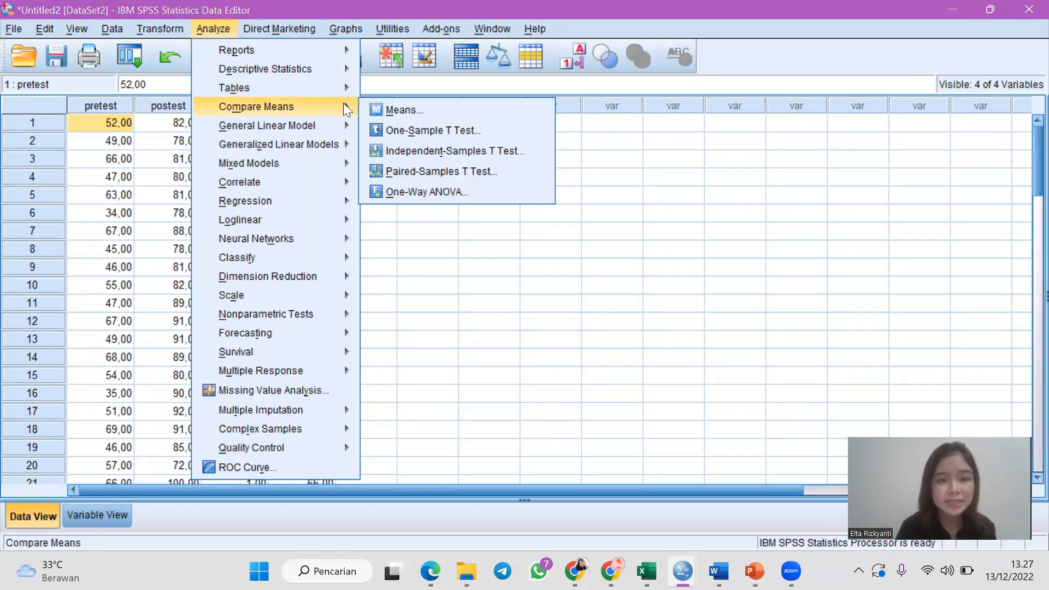
left_click(471, 173)
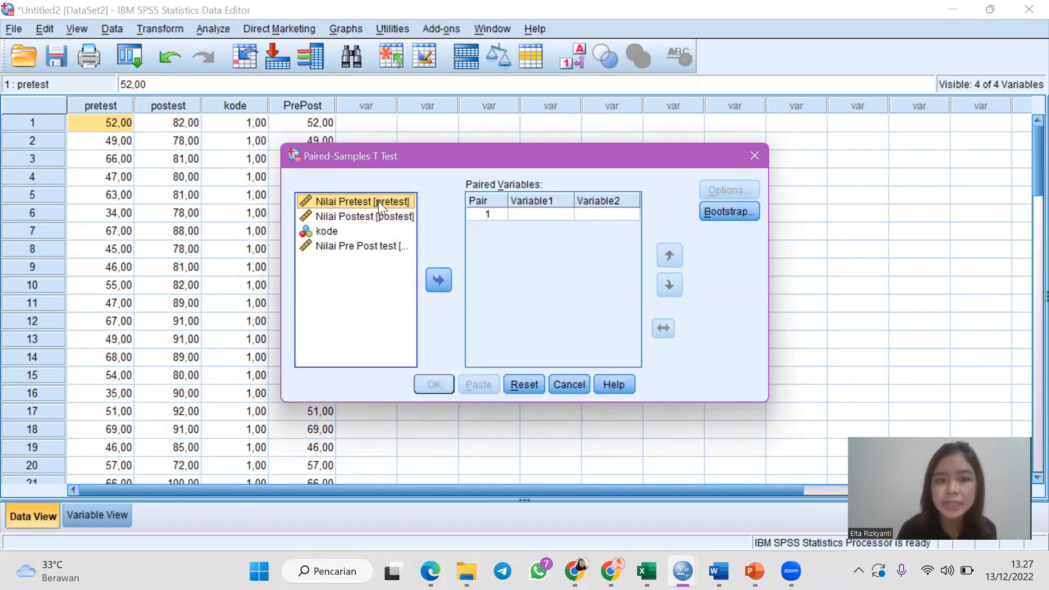
left_click(438, 279)
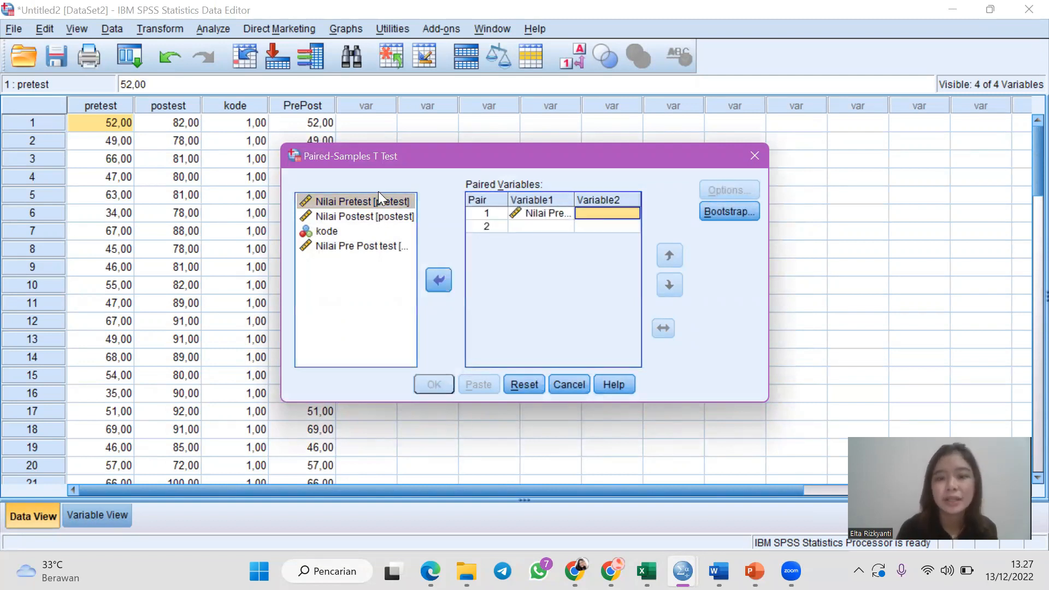
left_click(377, 217)
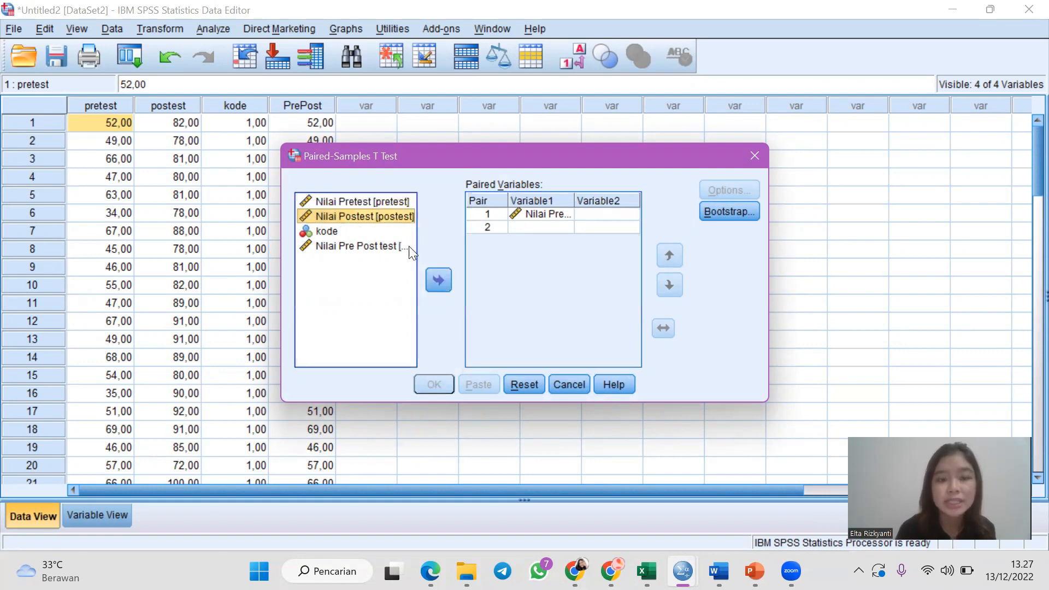
left_click(438, 280)
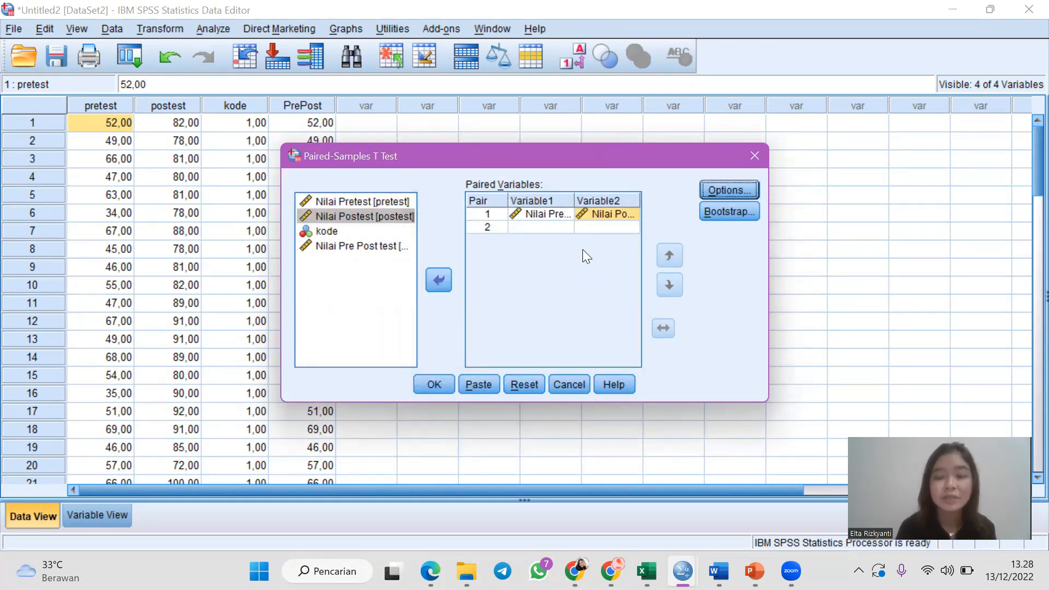
Keep the confidence interval percentage at 95 in the test options and run the Paired-Samples T Test
left_click(731, 195)
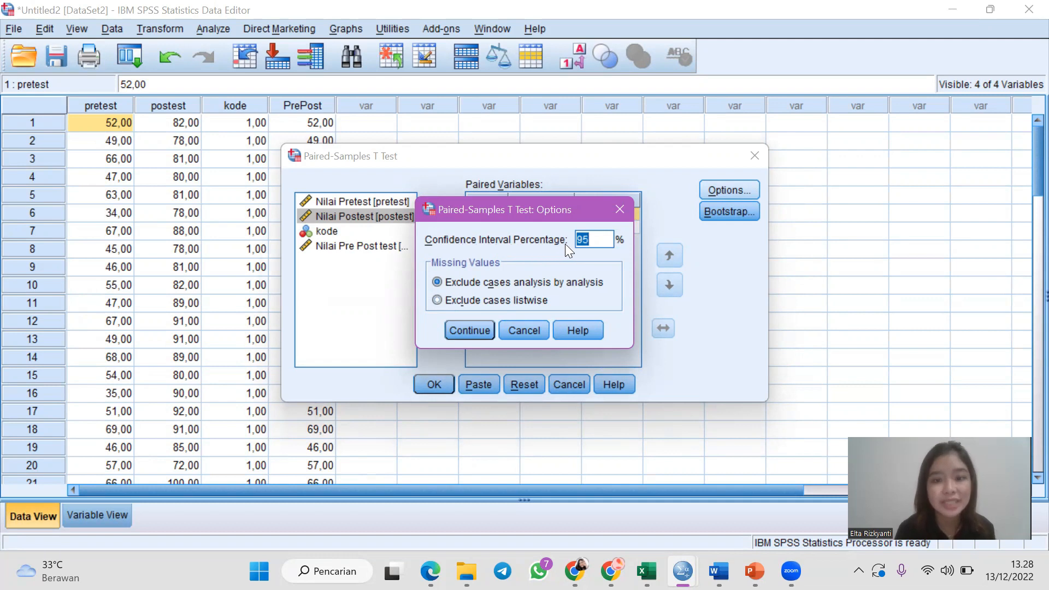
left_click(593, 240)
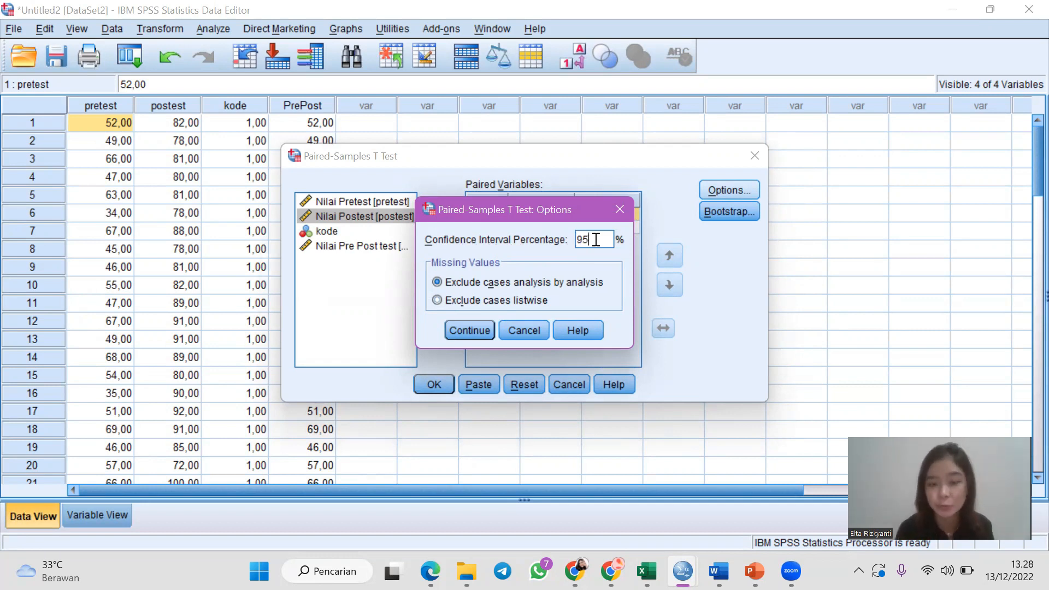
left_click(469, 332)
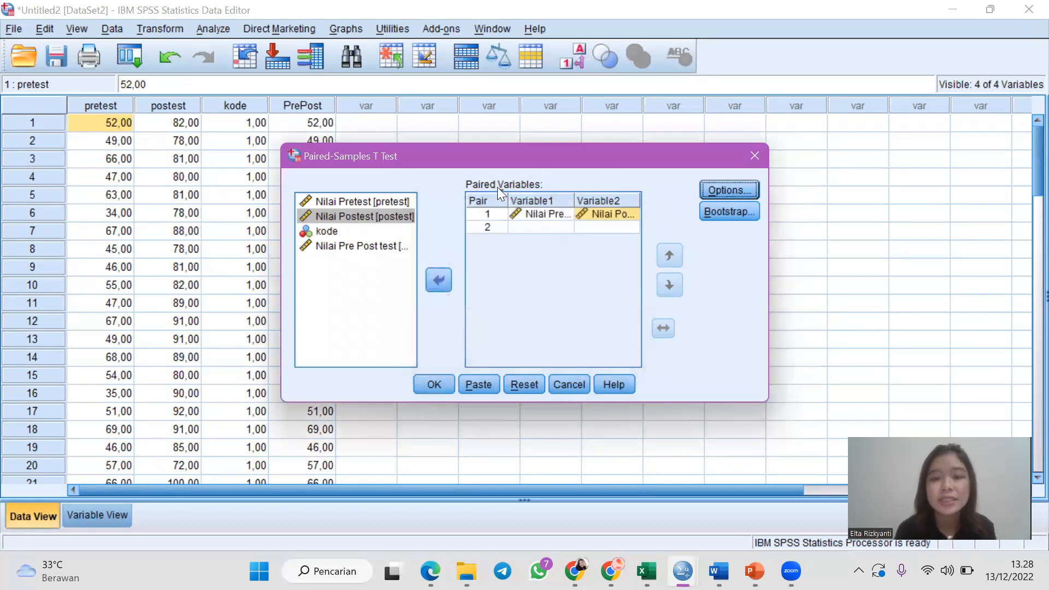
left_click(433, 384)
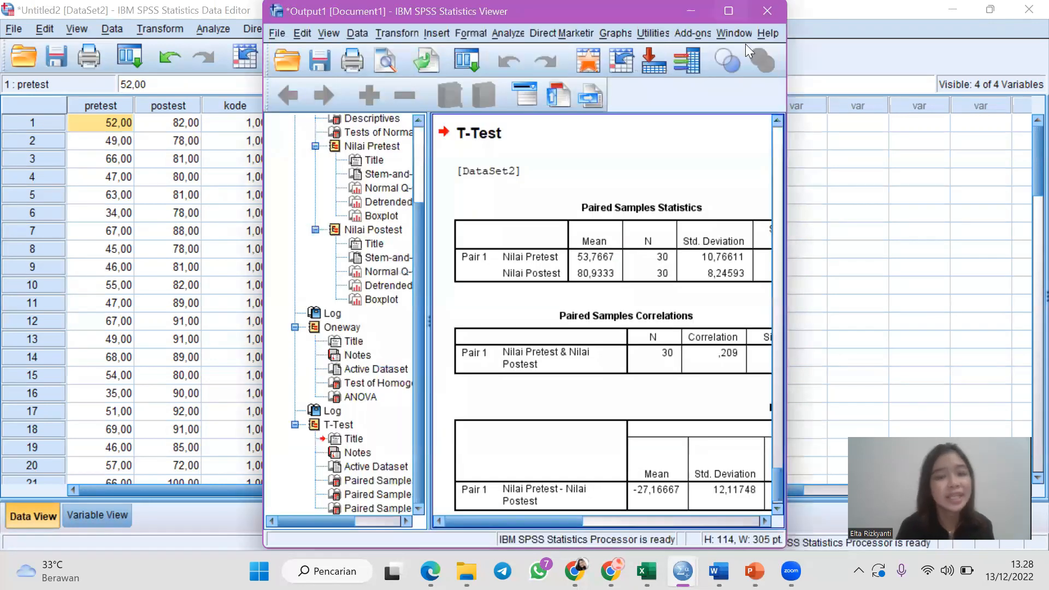
Enlarge the output and examine the Paired Samples Statistics, Paired Samples Correlations and Paired Samples Test tables
left_click(728, 11)
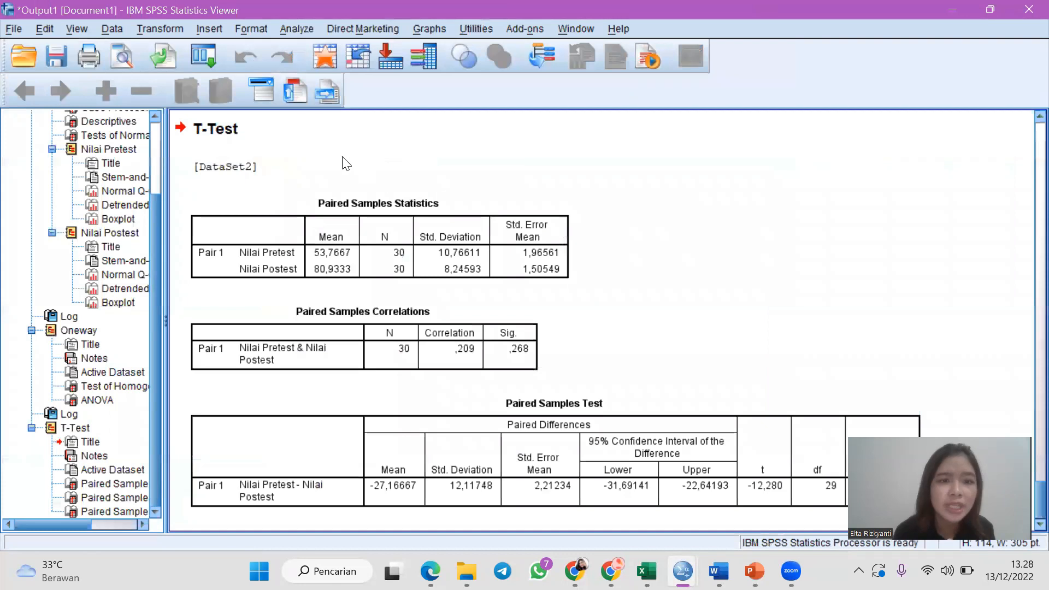
left_click(377, 215)
left_click(672, 274)
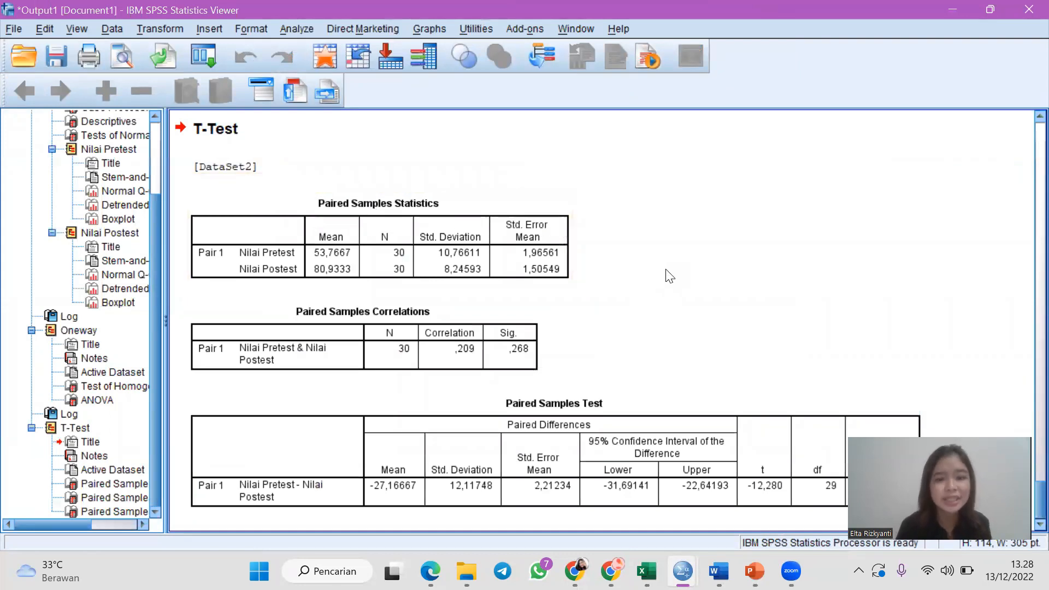
left_click(542, 247)
left_click(496, 208)
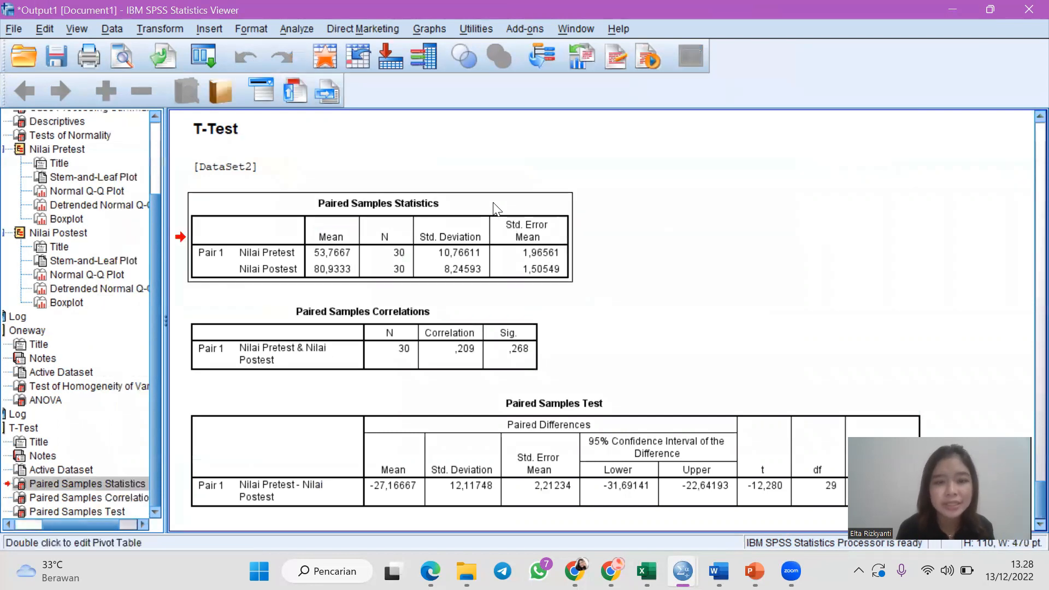
left_click(464, 318)
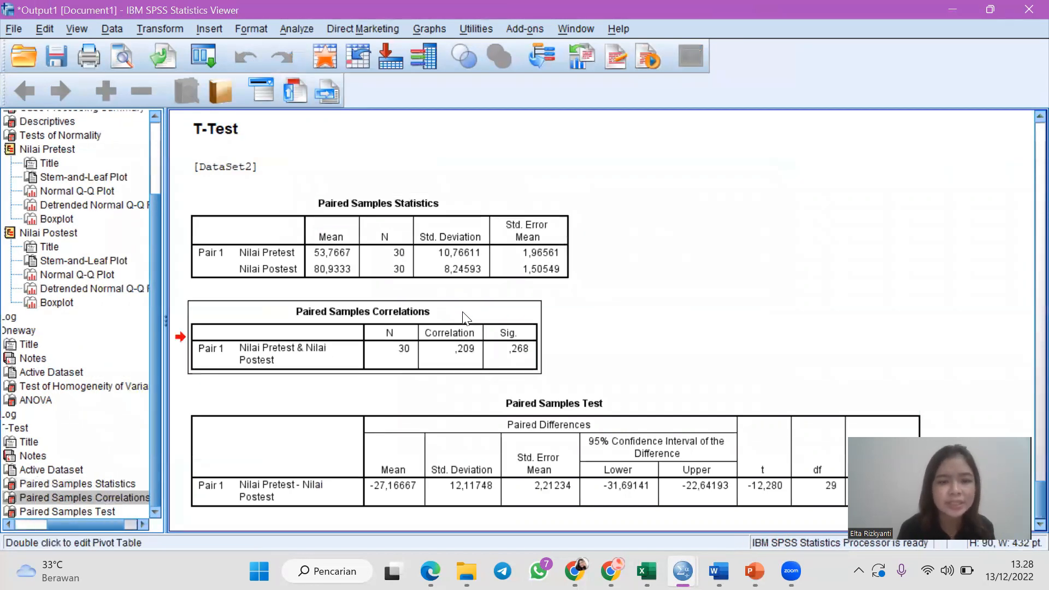
left_click(627, 404)
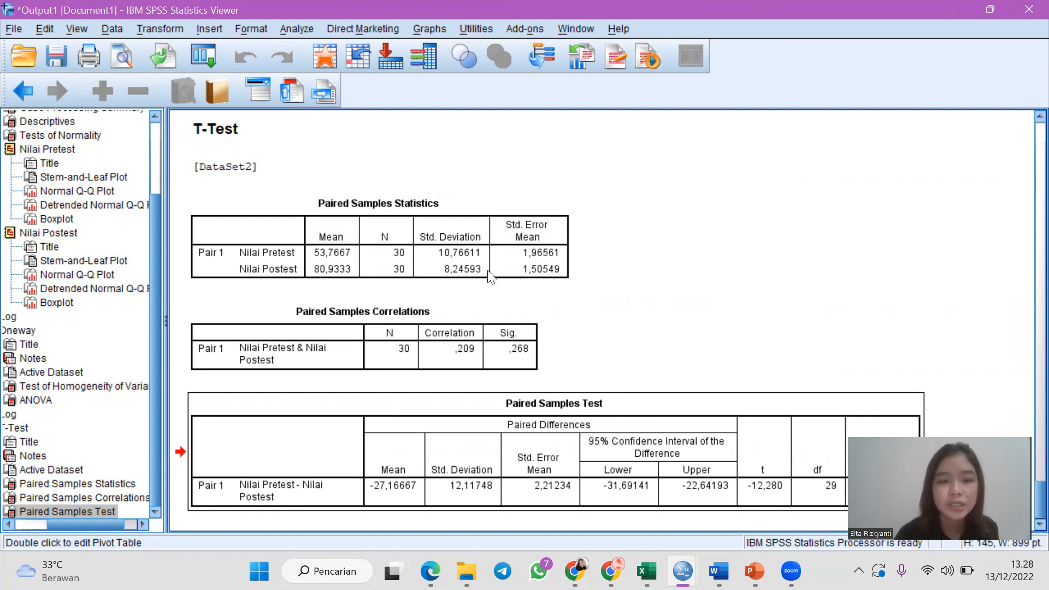
left_click(460, 206)
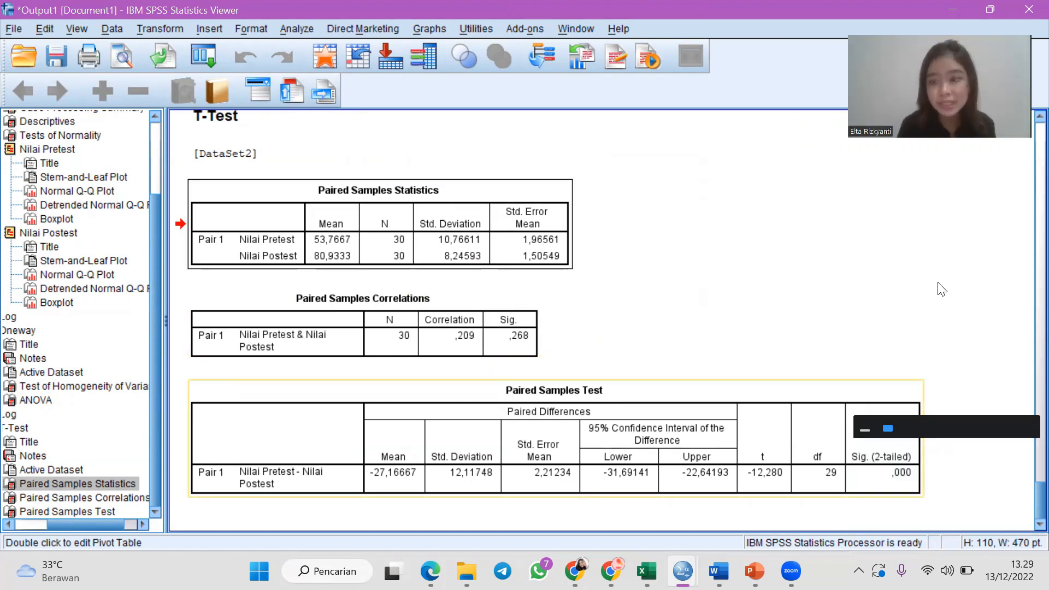
left_click(730, 399)
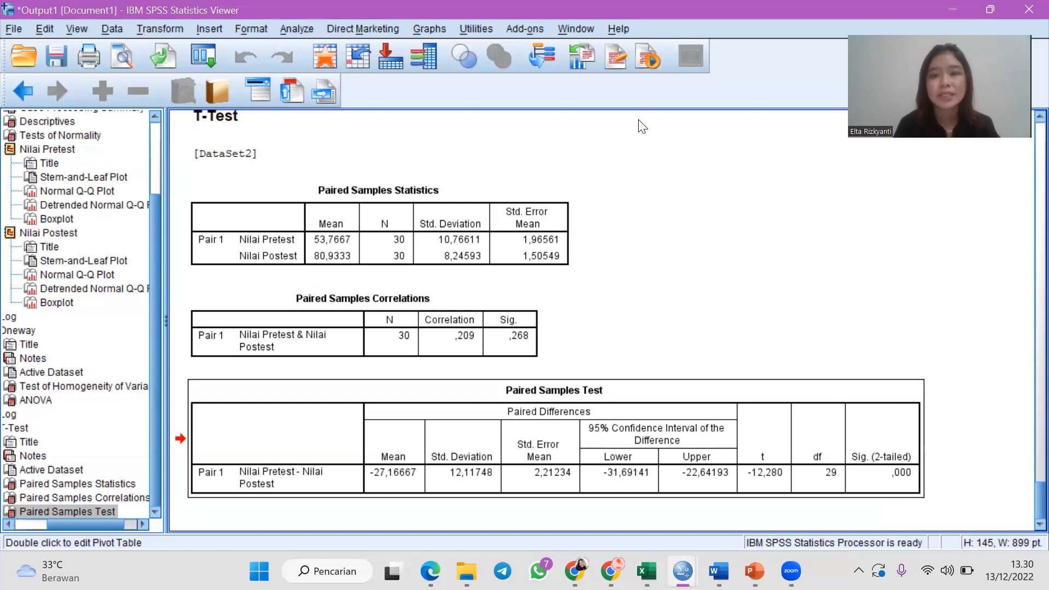
Switch to the Word document Analisis Data Artikel Statistik.docx and examine the significance values of the normality and homogeneity tests
key("alt+Tab")
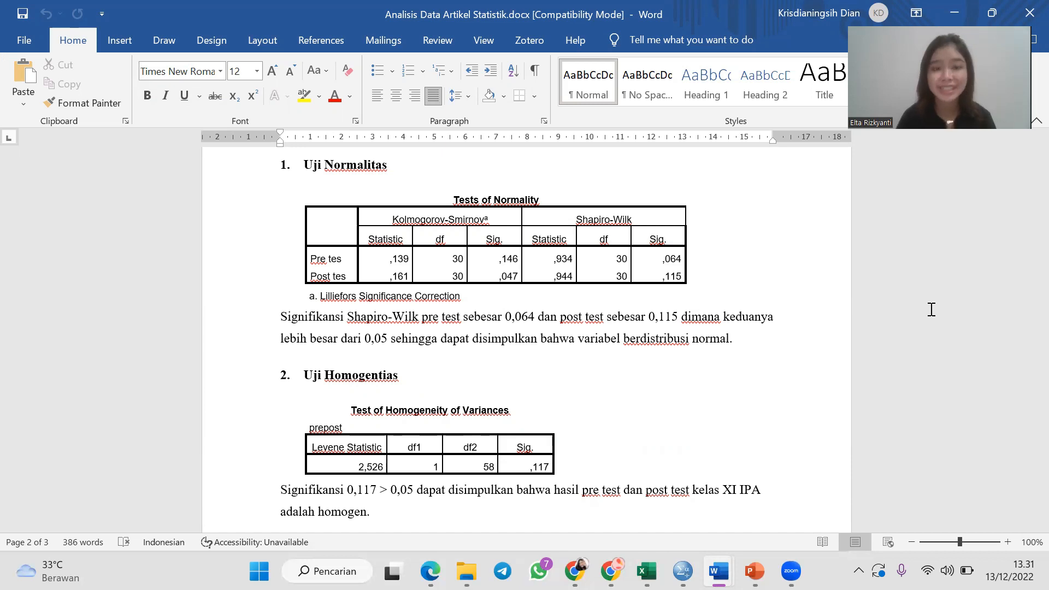
scroll(691, 338, "up", 2)
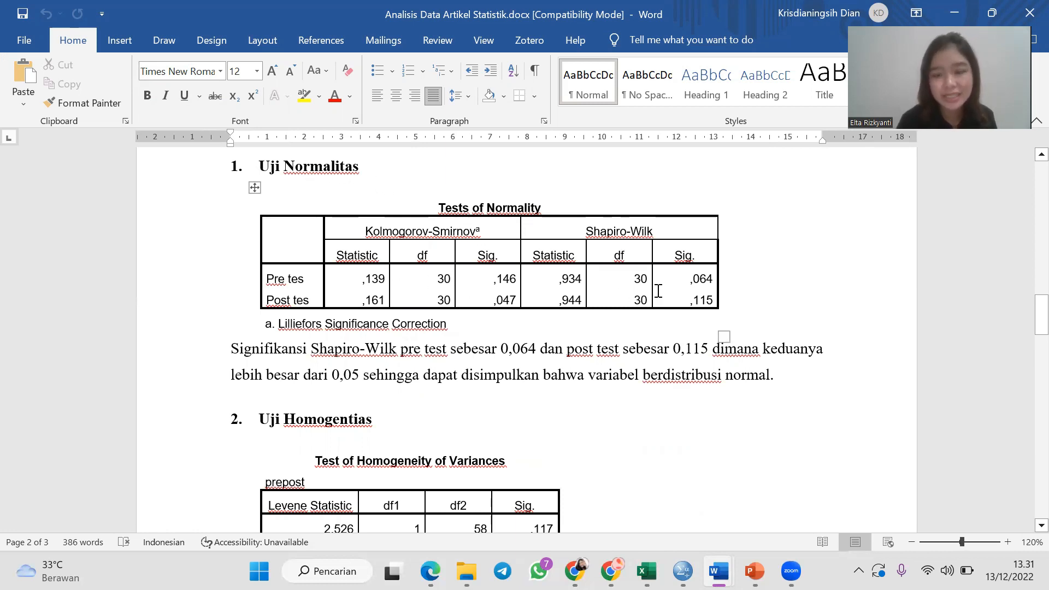
left_click_drag(689, 273, 714, 295)
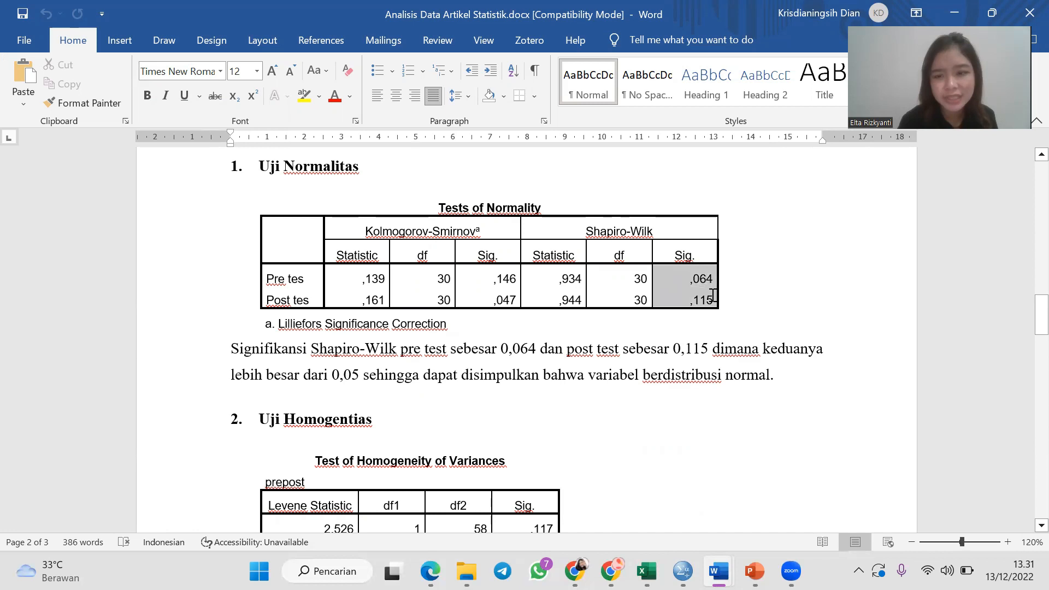
left_click(731, 298)
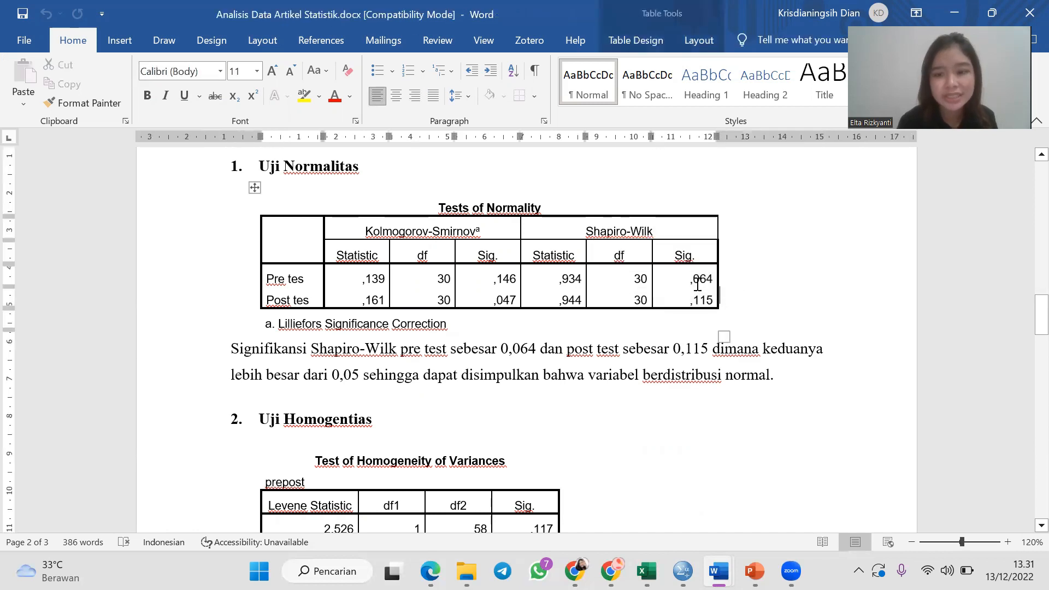
left_click_drag(697, 285, 710, 301)
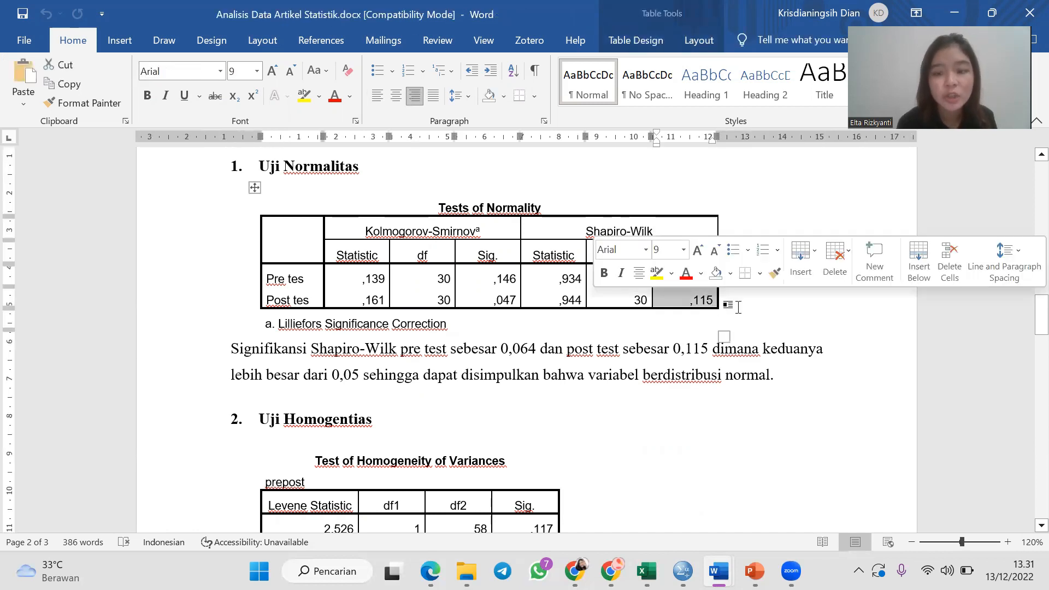
left_click(738, 307)
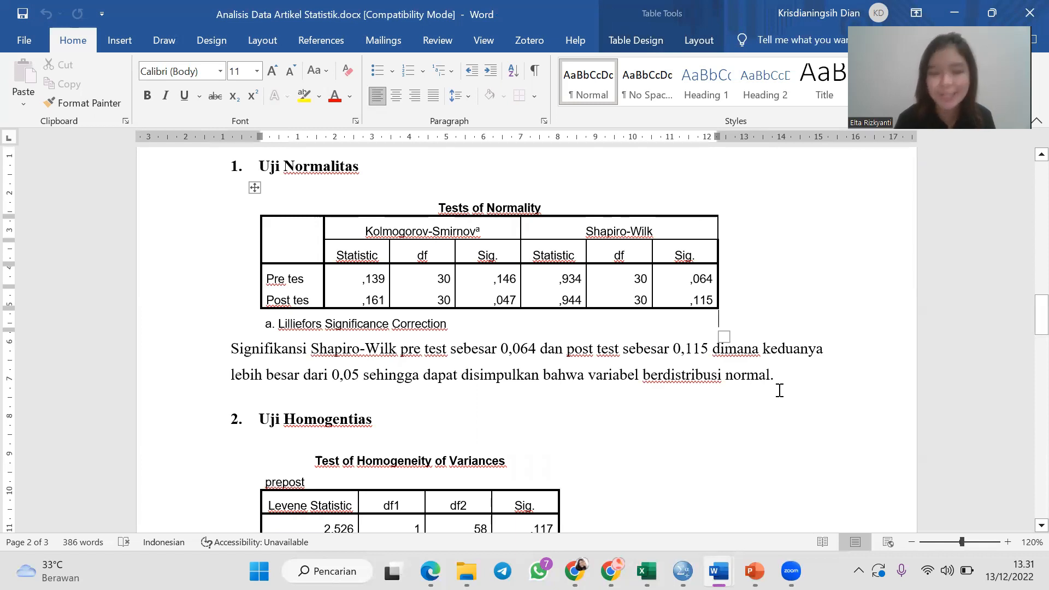
scroll(778, 389, "down", 4)
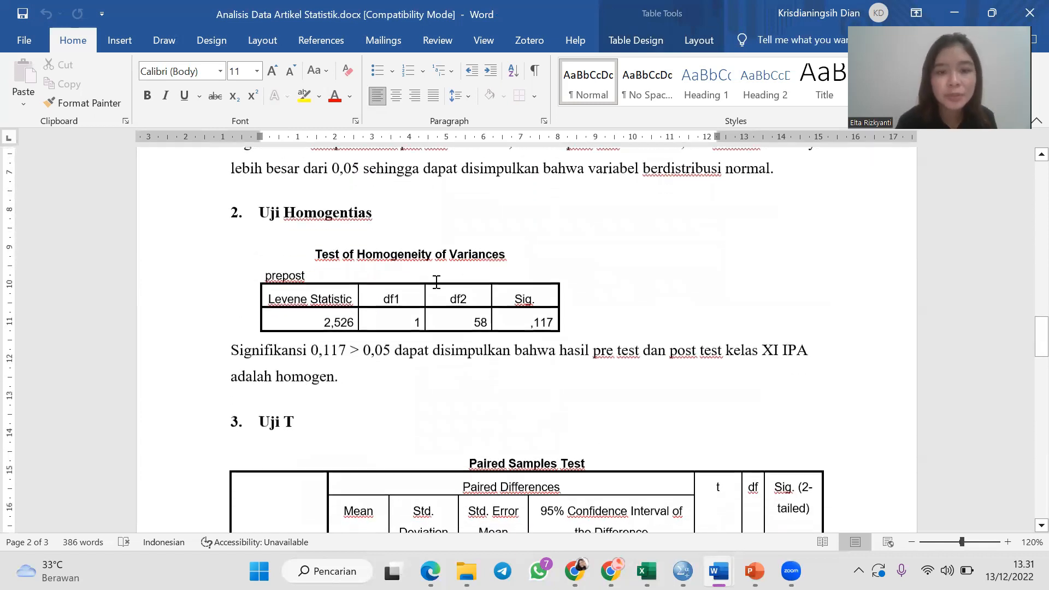
left_click_drag(512, 322, 556, 326)
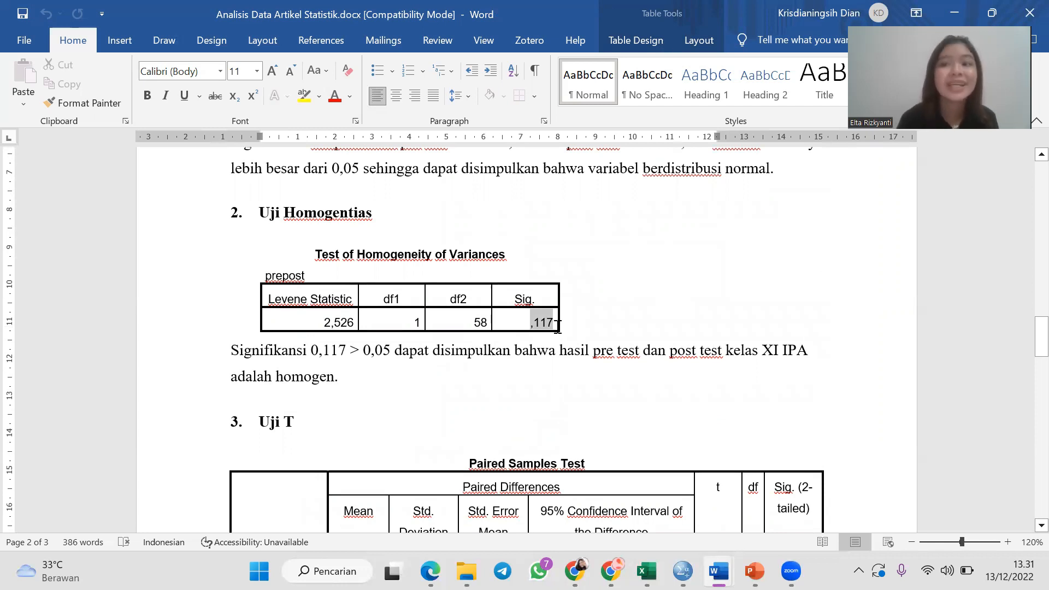
left_click(522, 324)
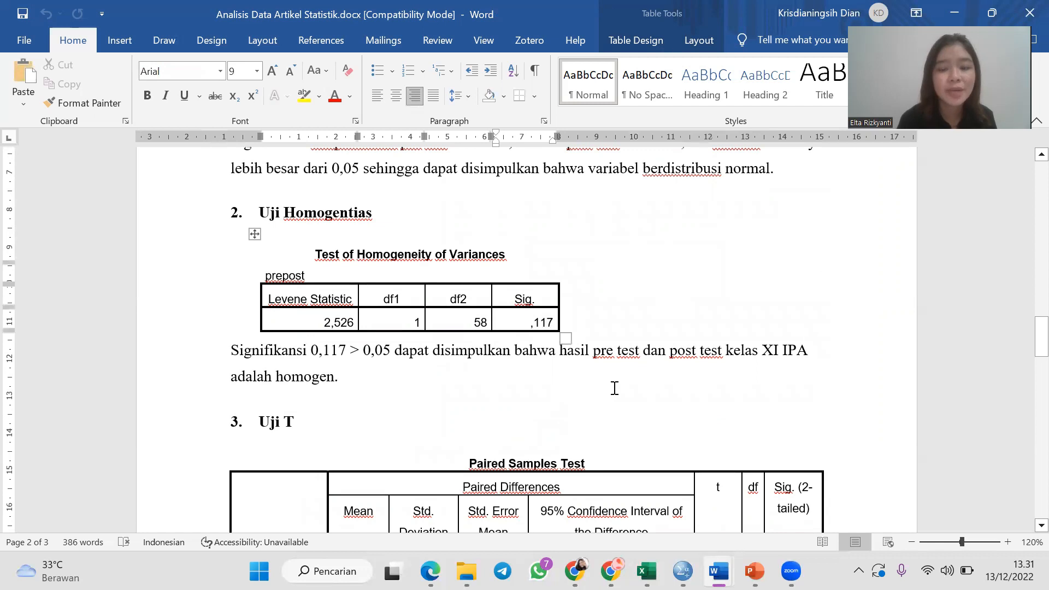
left_click(630, 368)
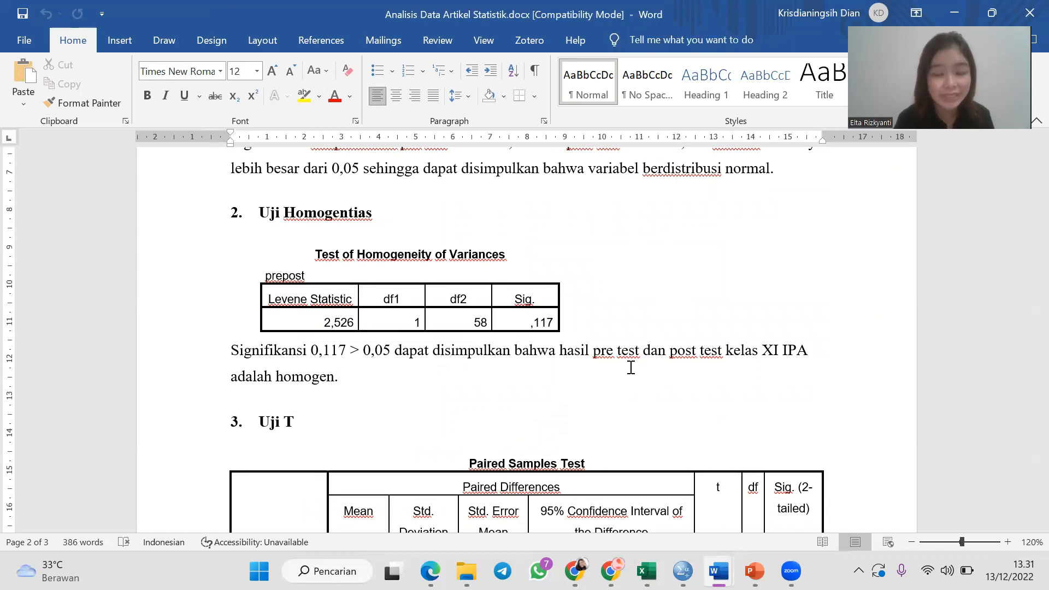
Examine the two-tailed significance in the Paired Samples Test table and its interpretation under Uji T
scroll(631, 367, "down", 1)
scroll(631, 367, "down", 3)
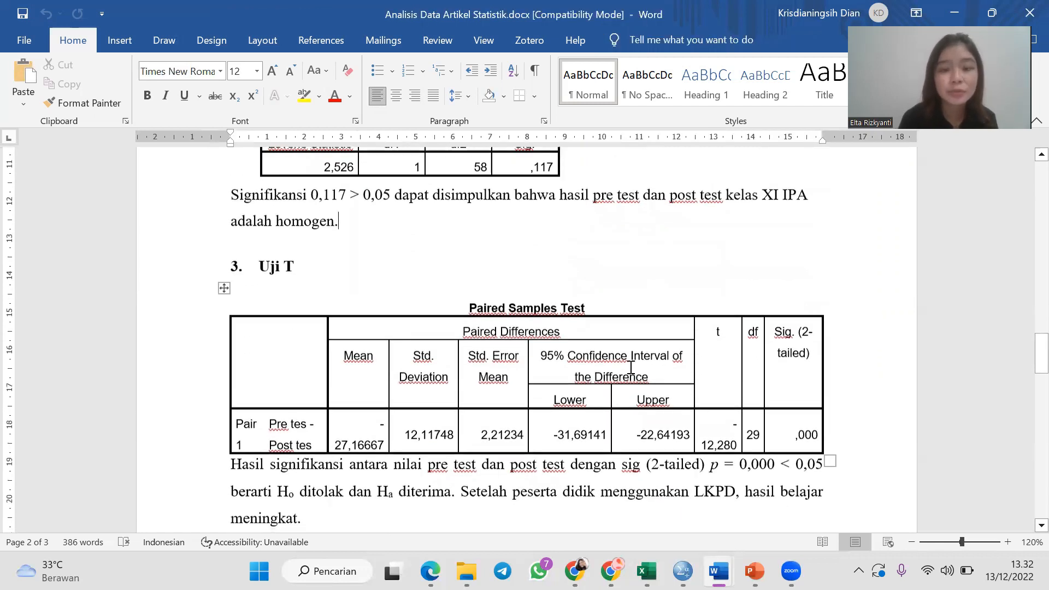
scroll(631, 367, "down", 2)
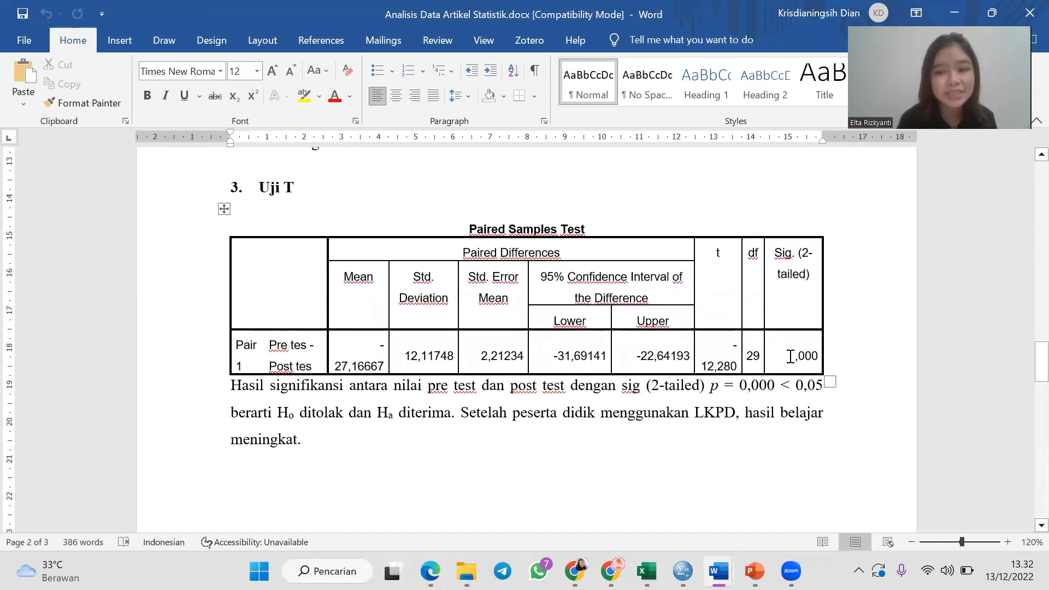
mouse_move(790, 357)
left_mouse_down()
mouse_move(827, 358)
mouse_move(798, 373)
left_mouse_up()
left_click(799, 413)
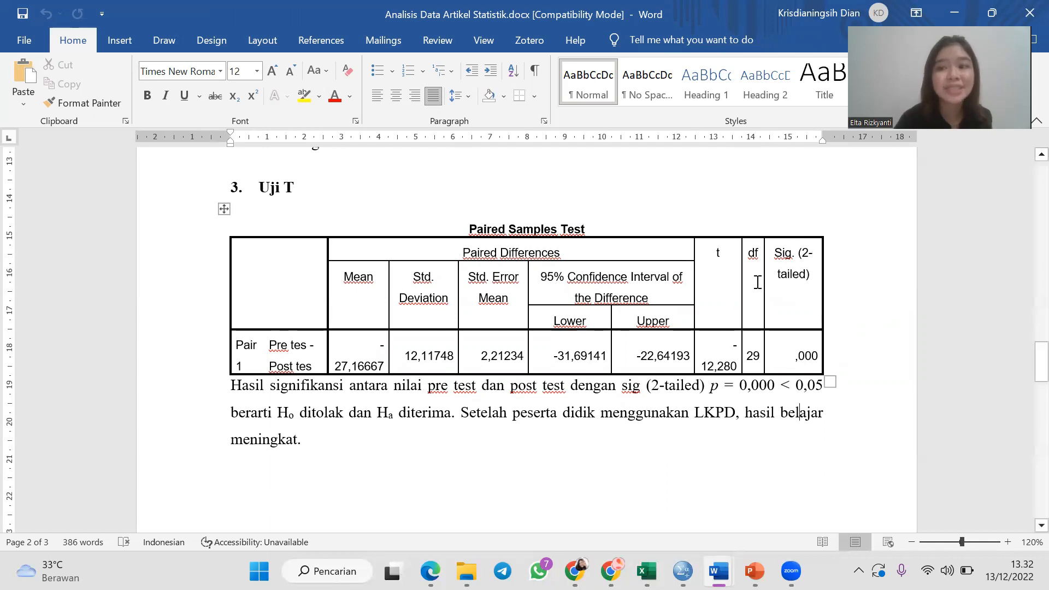
scroll(757, 283, "up", 2)
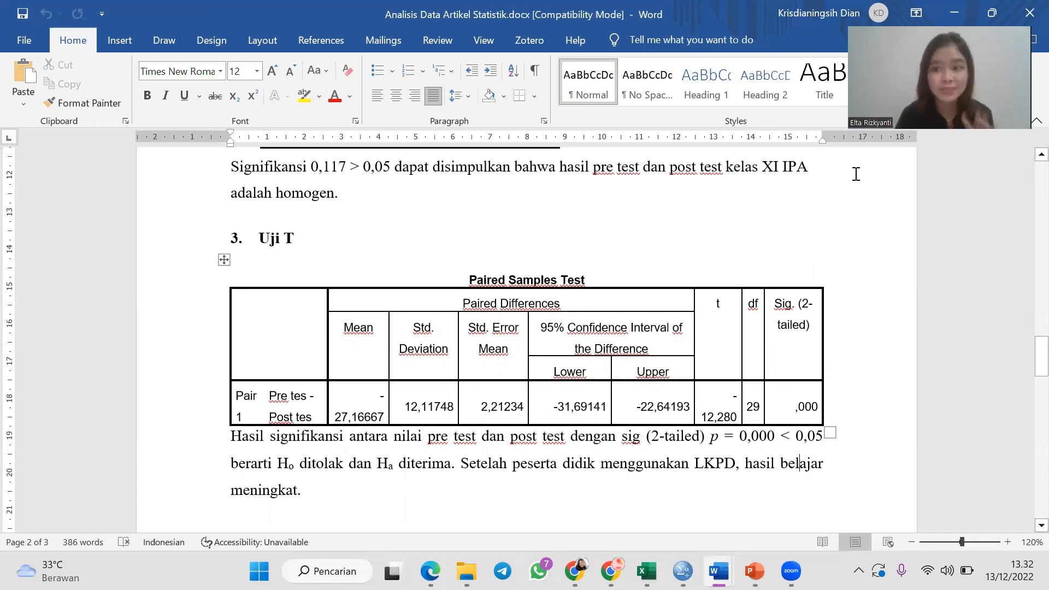
Switch to the Excel workbook Book1, open the N-Gain sheet and select the student names and scores in A2:C31
left_click(646, 571)
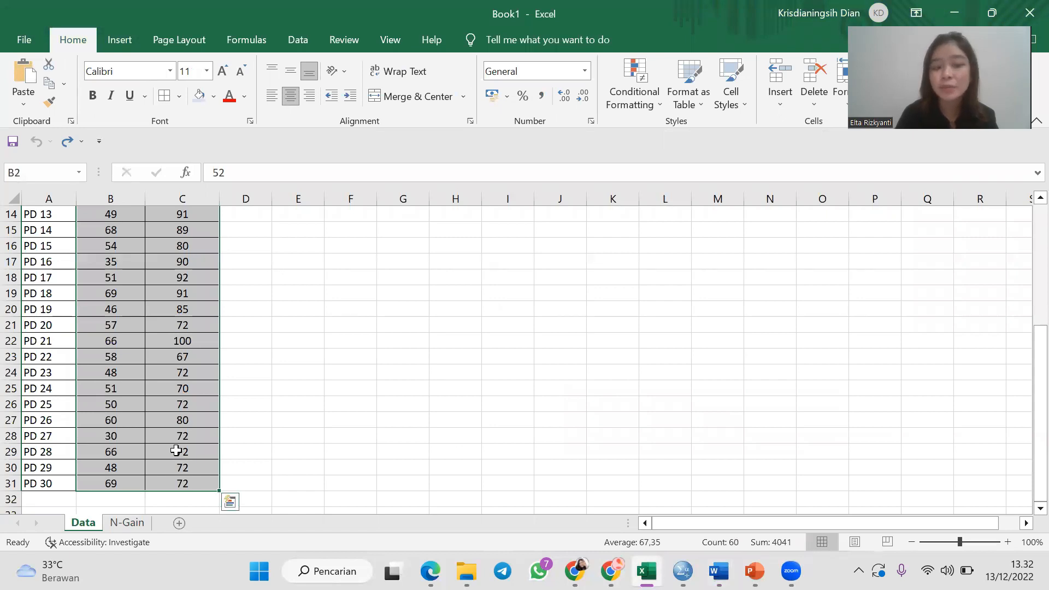
left_click(129, 525)
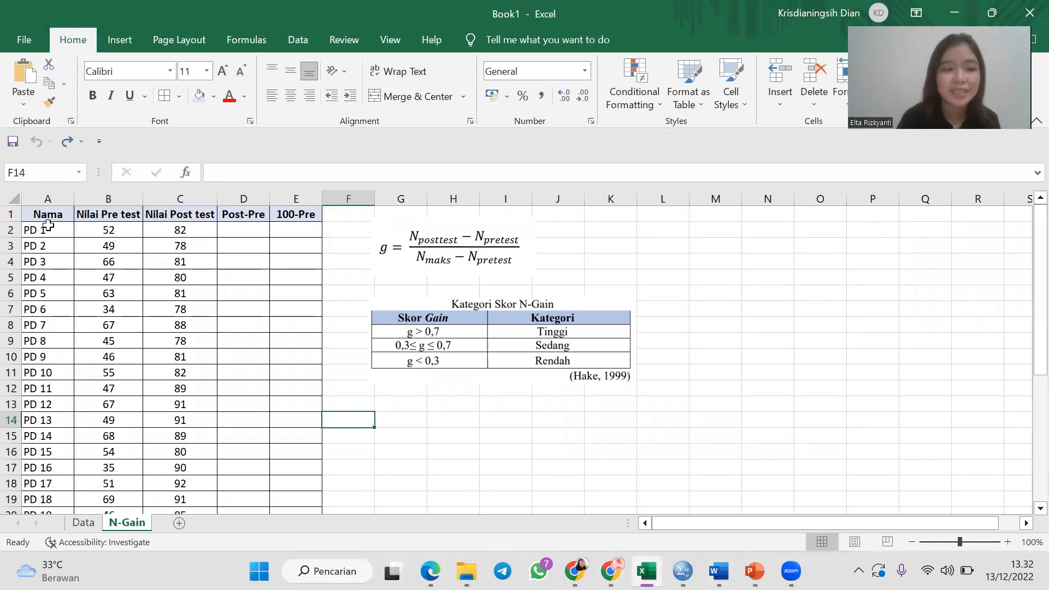
left_click_drag(55, 229, 172, 453)
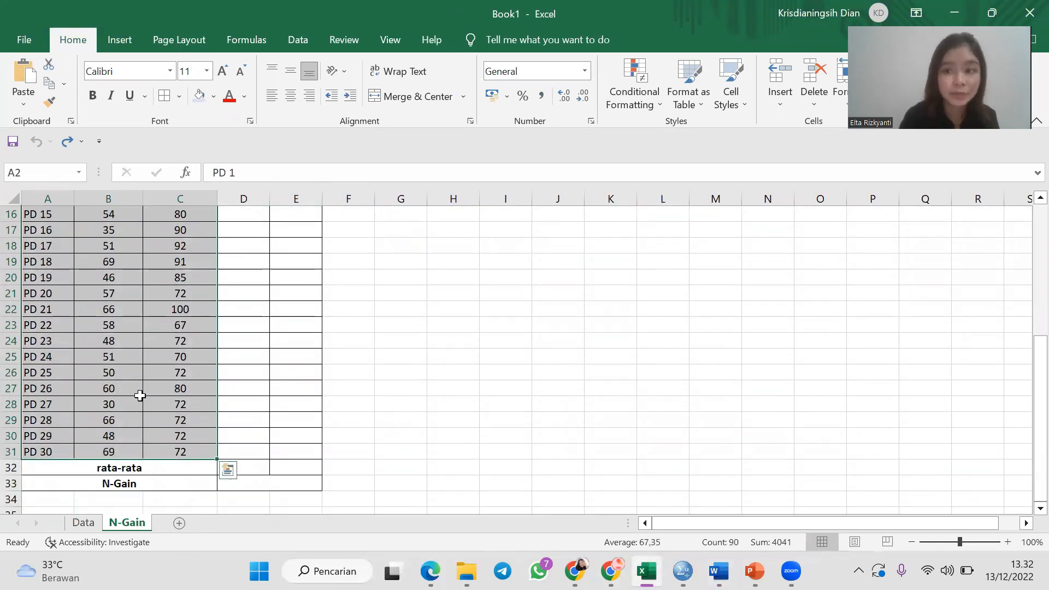
Examine the N-Gain formula and the Kategori Skor N-Gain table beside the student scores
scroll(172, 377, "up", 5)
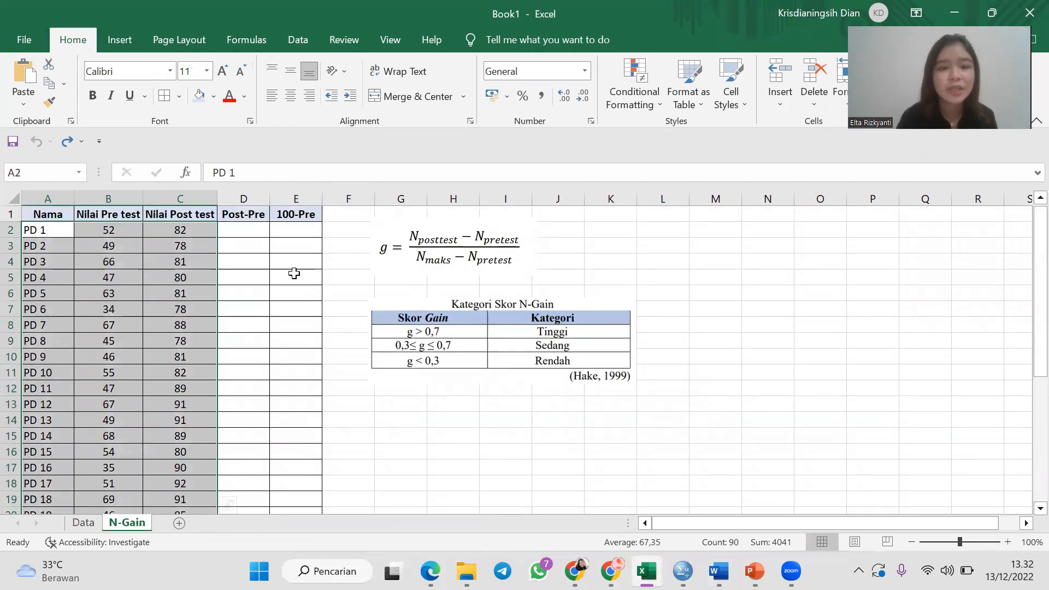
left_click(329, 238)
left_click(464, 252)
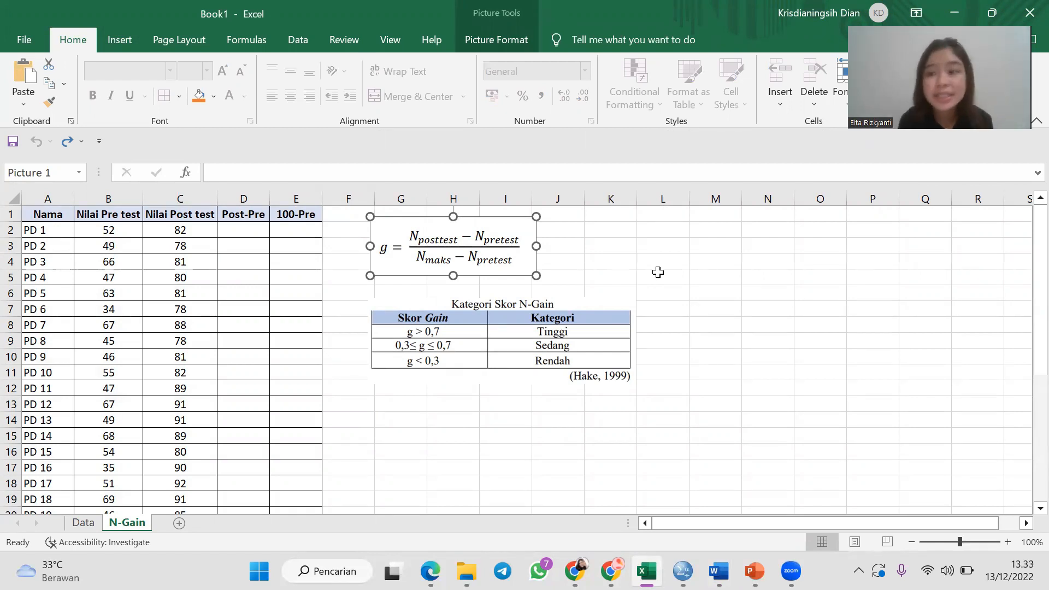
left_click(601, 303)
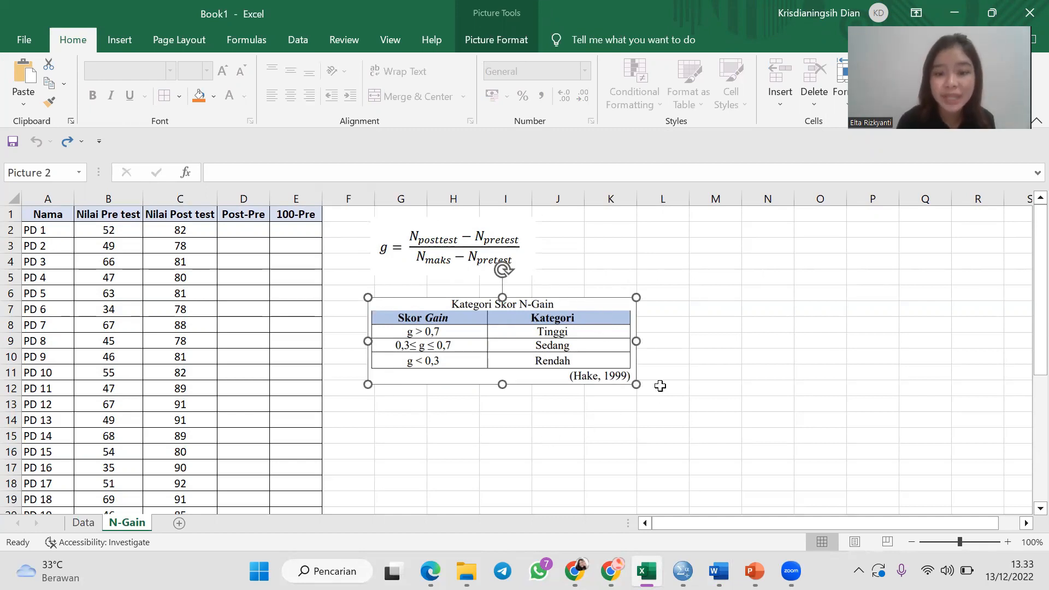
left_click(697, 307)
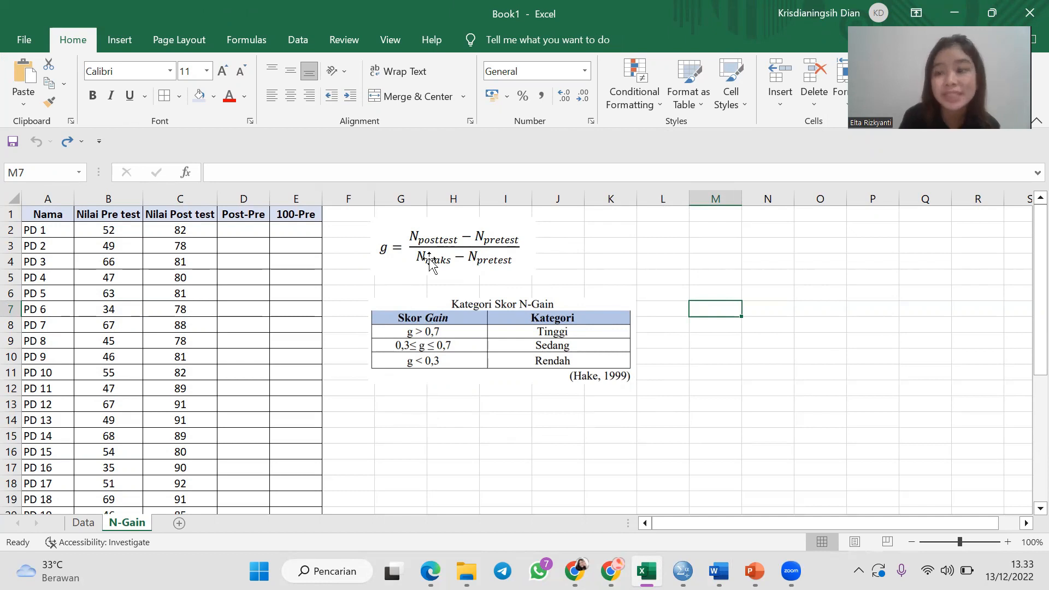
Calculate Post-Pre for each student by entering =C2-B2 in D2 and filling the formula down to D31
left_click(257, 231)
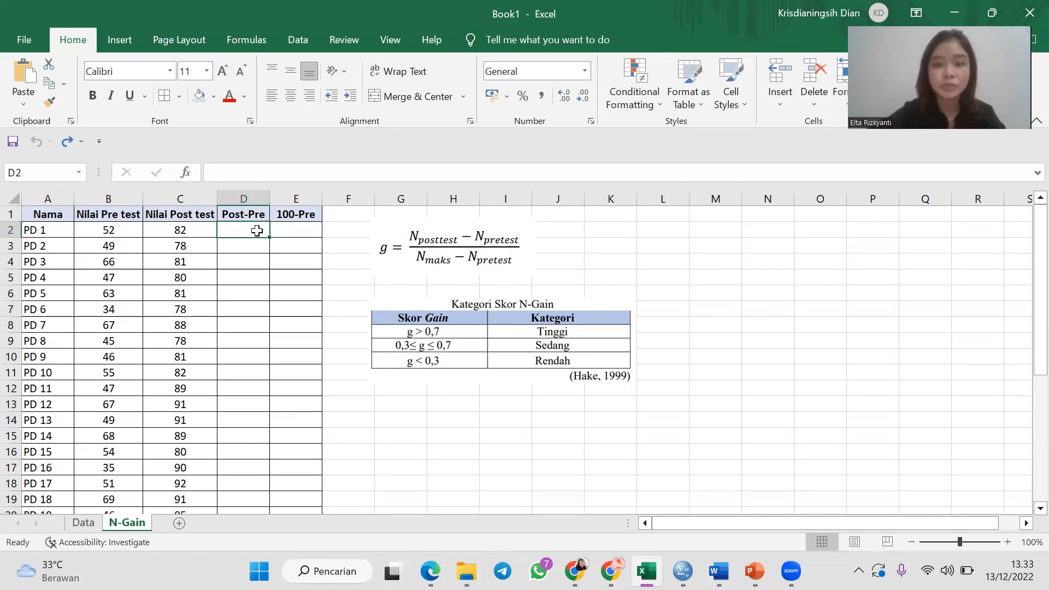
type("=")
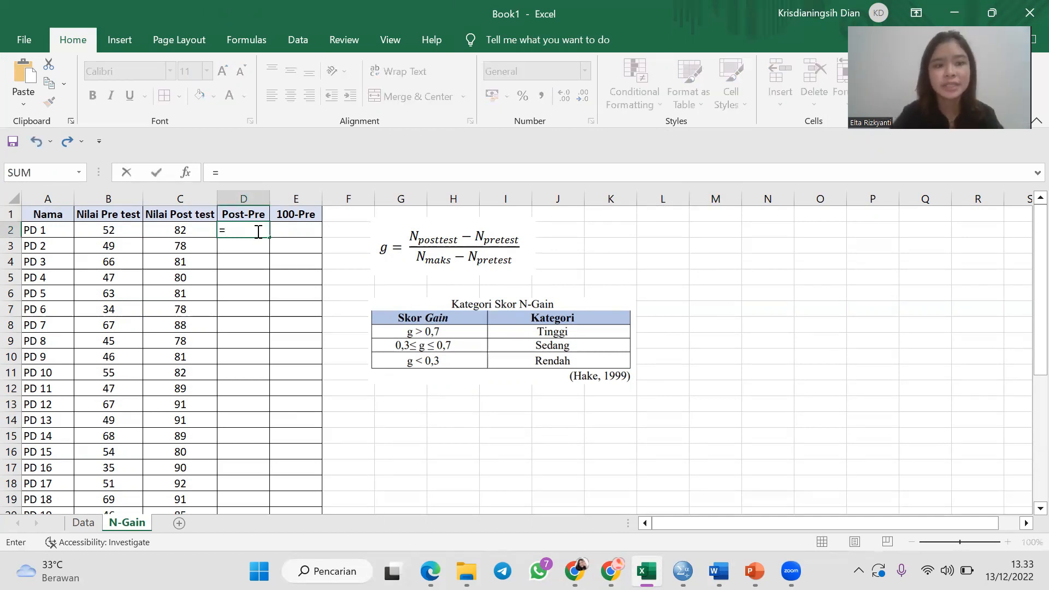
left_click(188, 229)
type("-")
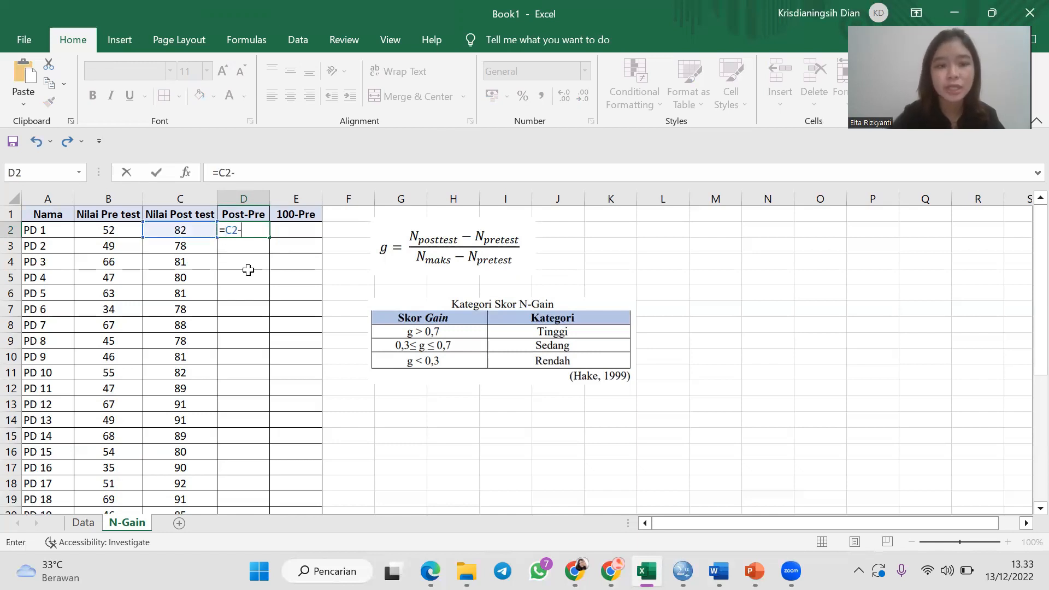
left_click(131, 228)
key("Return")
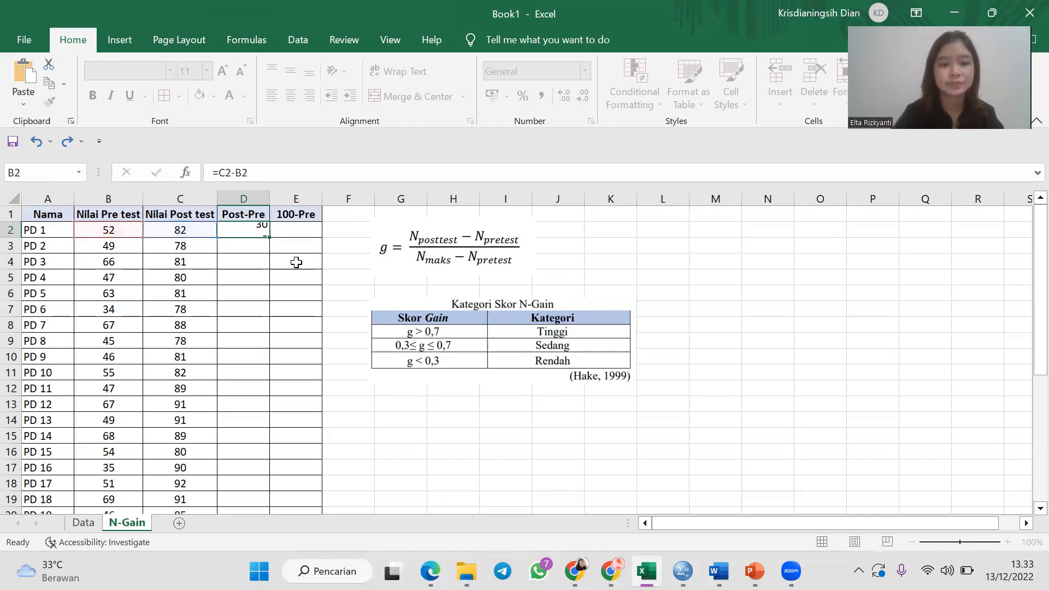
left_click(248, 228)
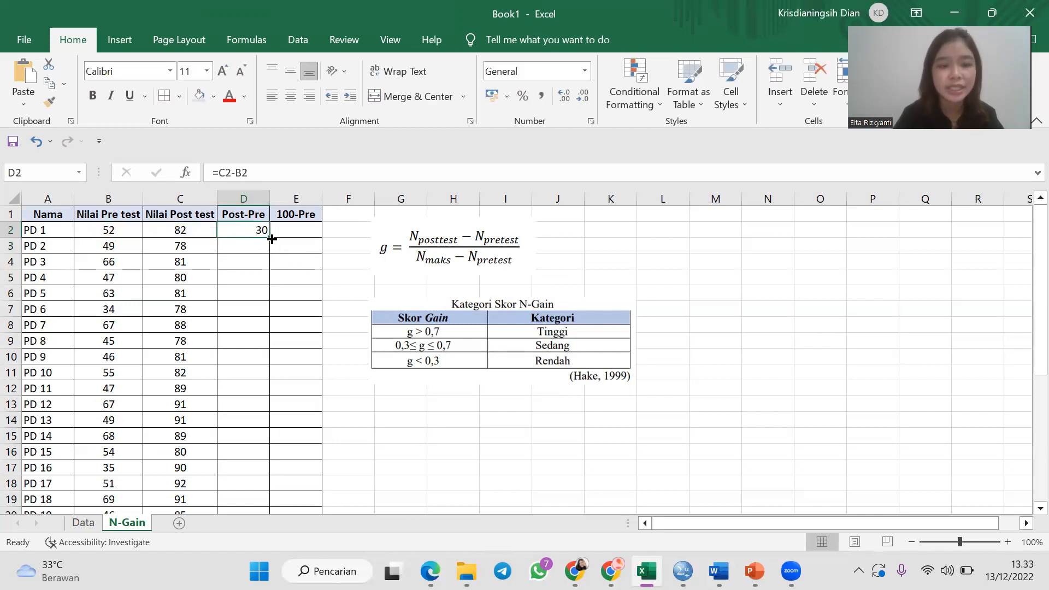
left_click_drag(268, 239, 259, 459)
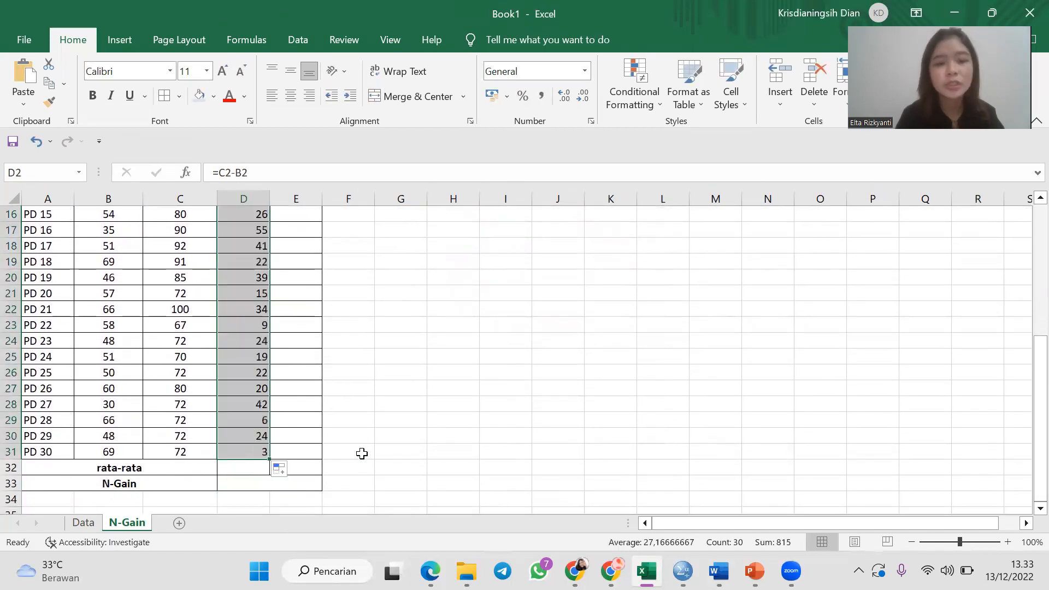
Calculate 100-Pre for each student by entering =100-B2 in E2 and filling the formula down to E31
scroll(323, 391, "up", 5)
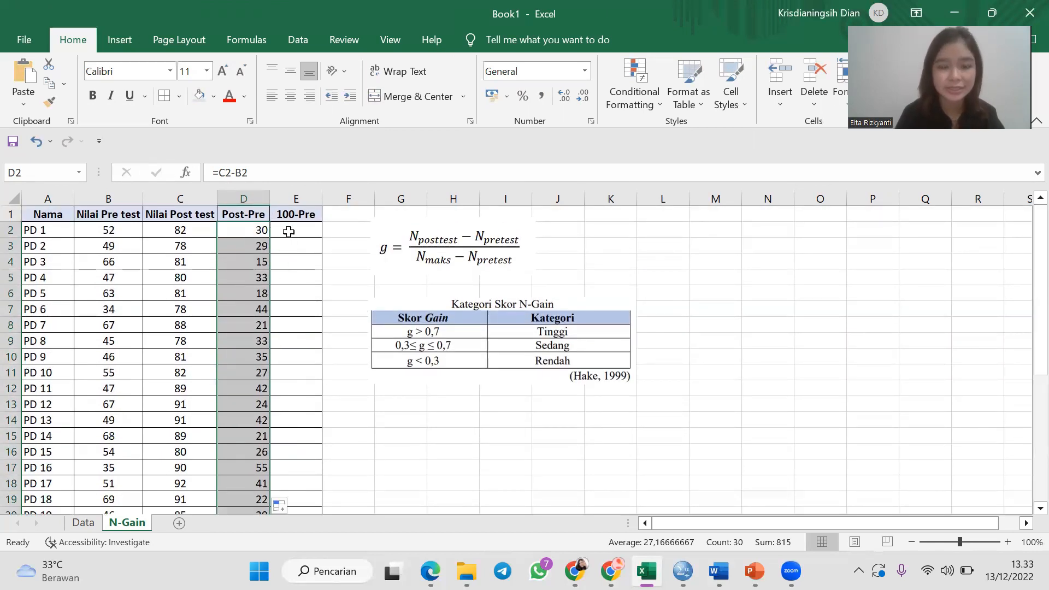
left_click(291, 235)
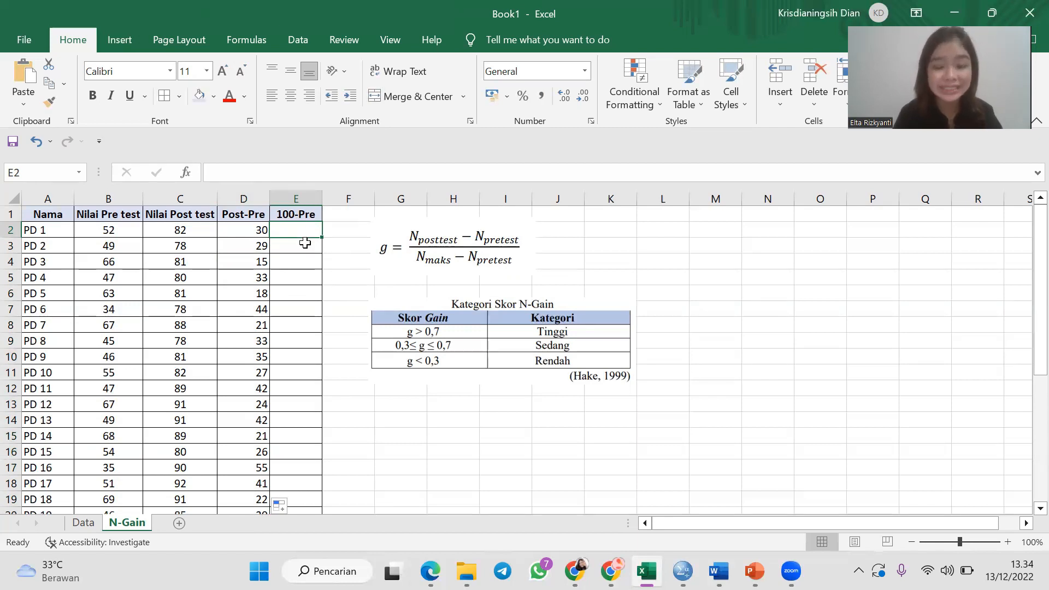
type("=100-")
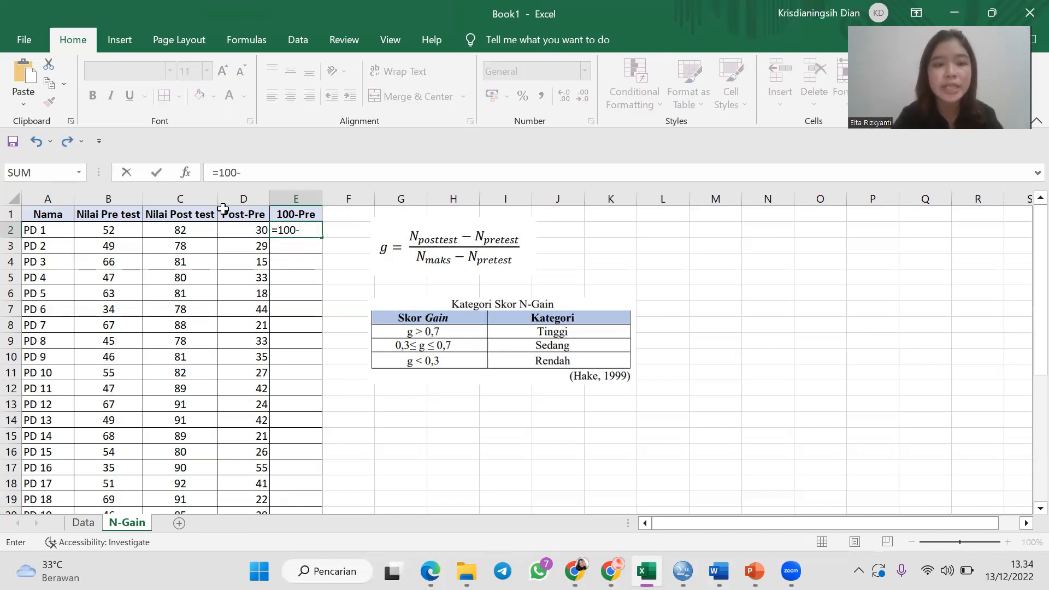
left_click(128, 231)
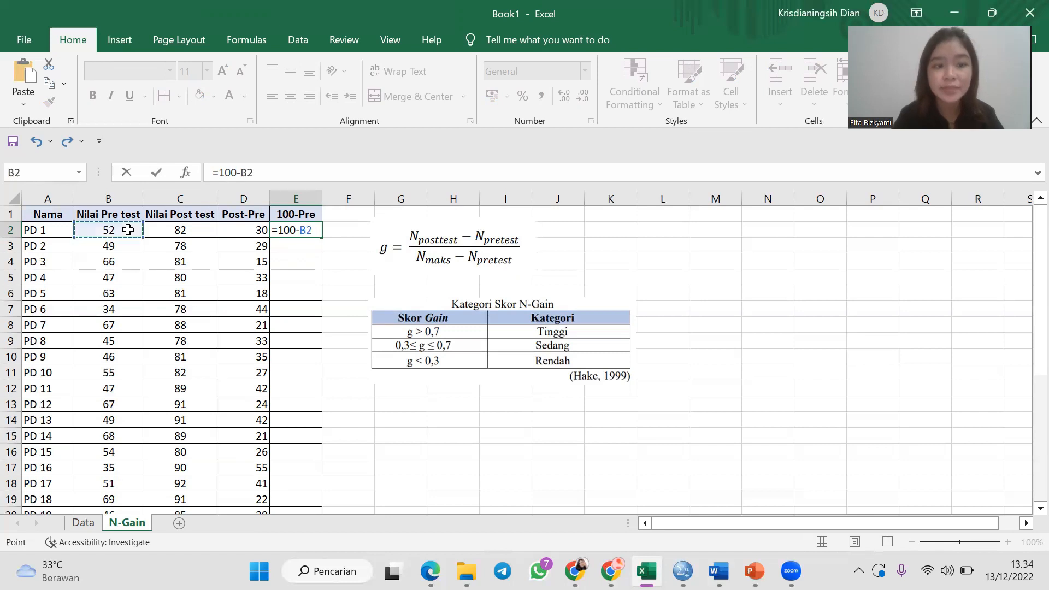
key("Return")
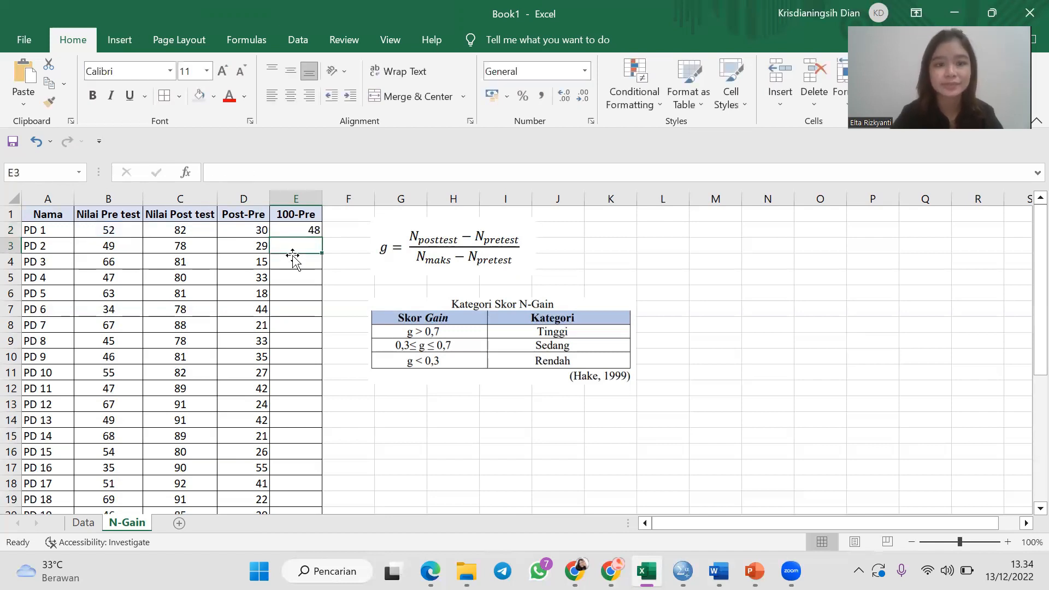
left_click(302, 233)
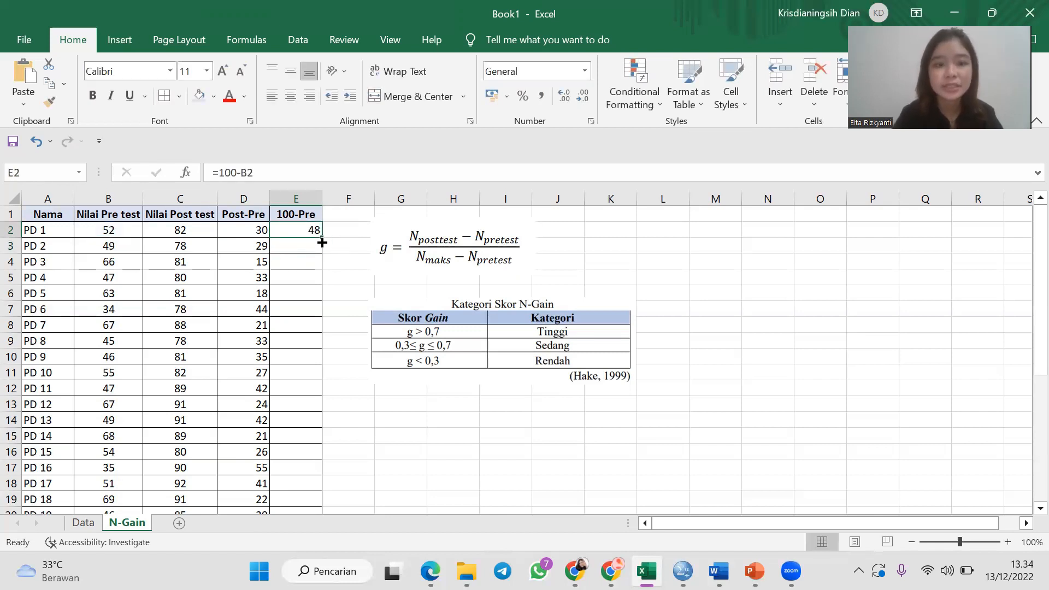
left_click_drag(323, 238, 316, 454)
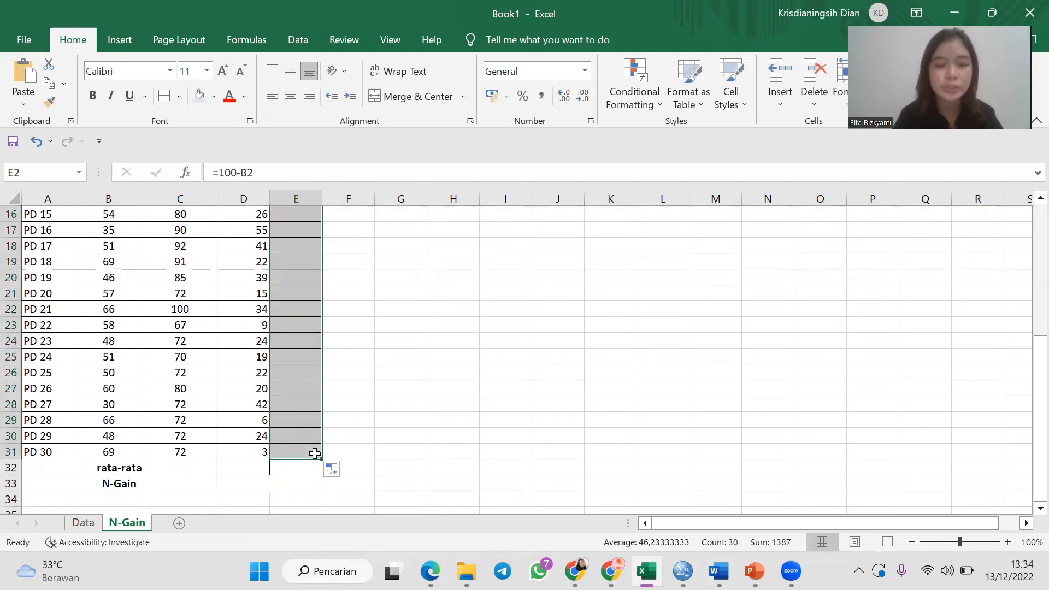
Calculate the rata-rata of the Post-Pre column in D32 with the AVERAGE function over D2:D31
scroll(377, 370, "up", 5)
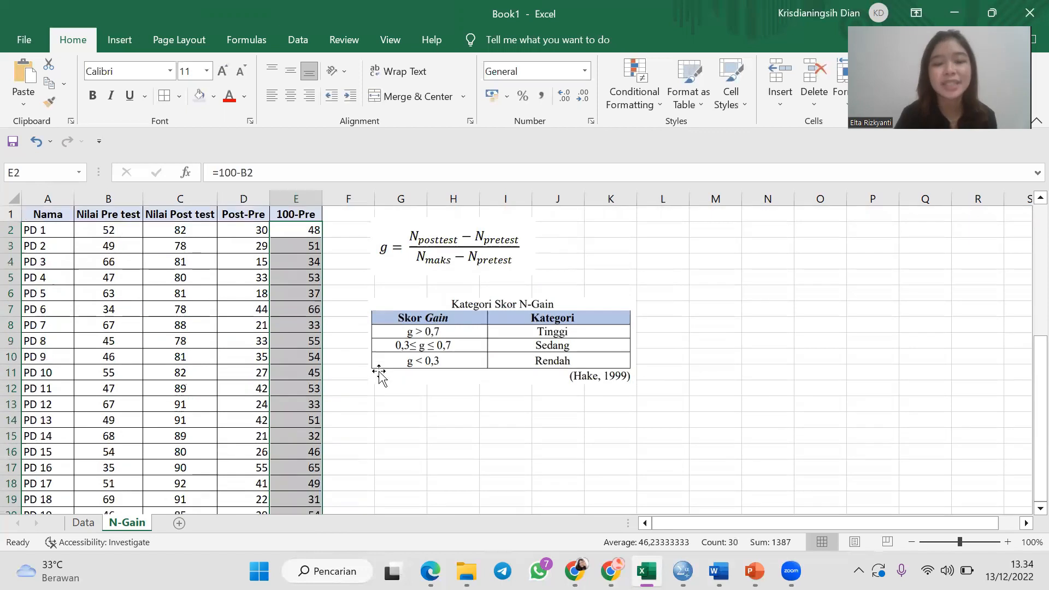
left_click(355, 255)
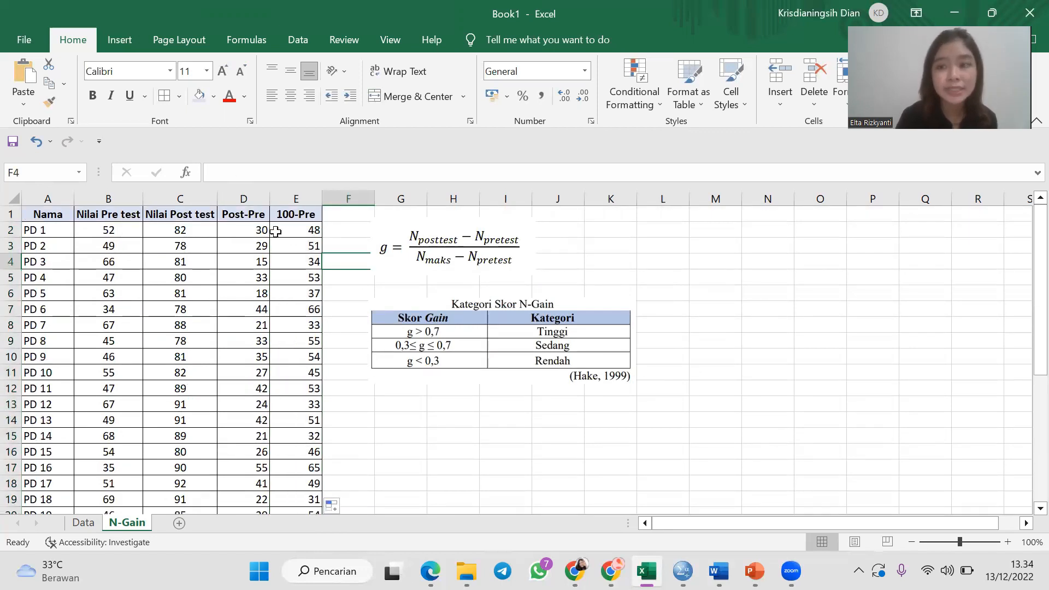
left_click(248, 215)
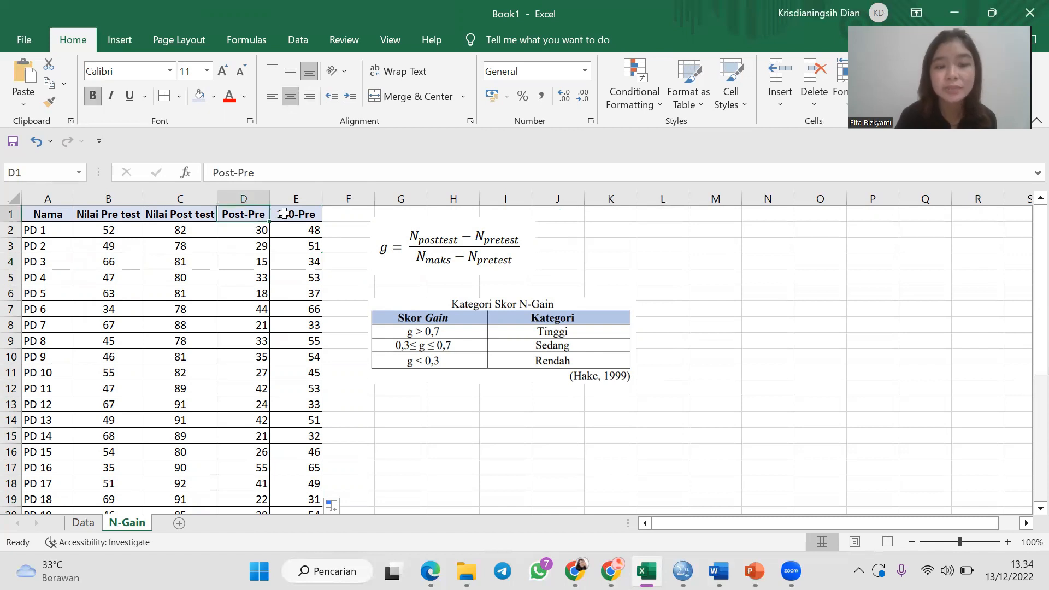
left_click(284, 214)
scroll(336, 322, "down", 5)
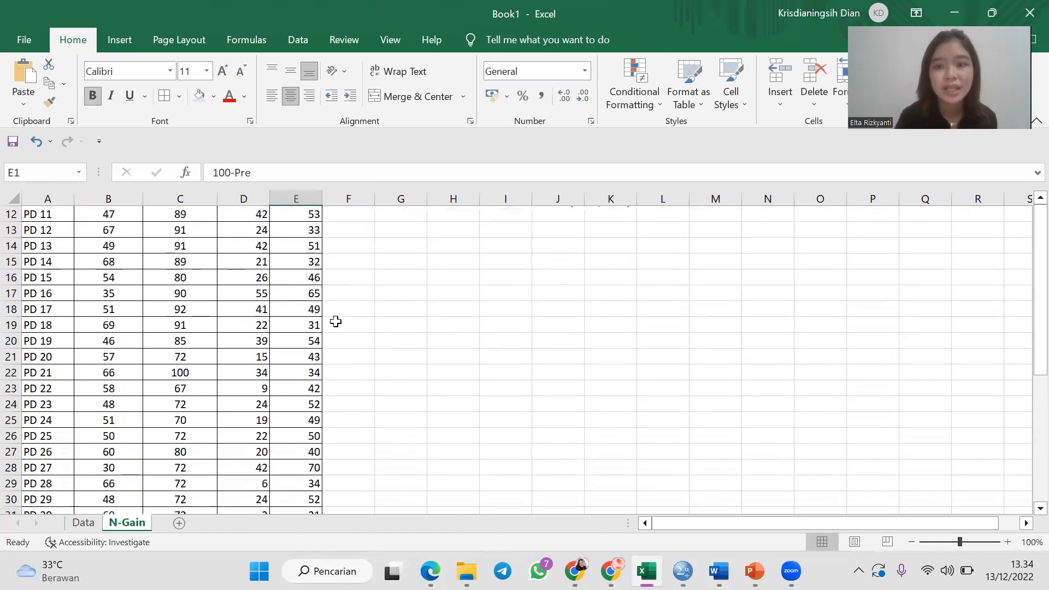
scroll(335, 322, "down", 1)
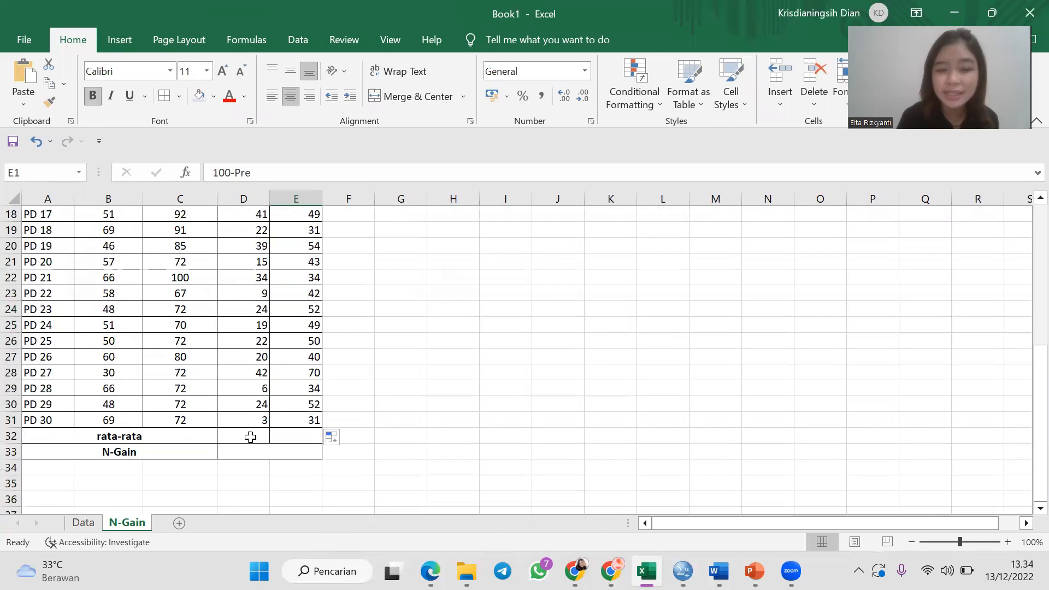
left_click(250, 437)
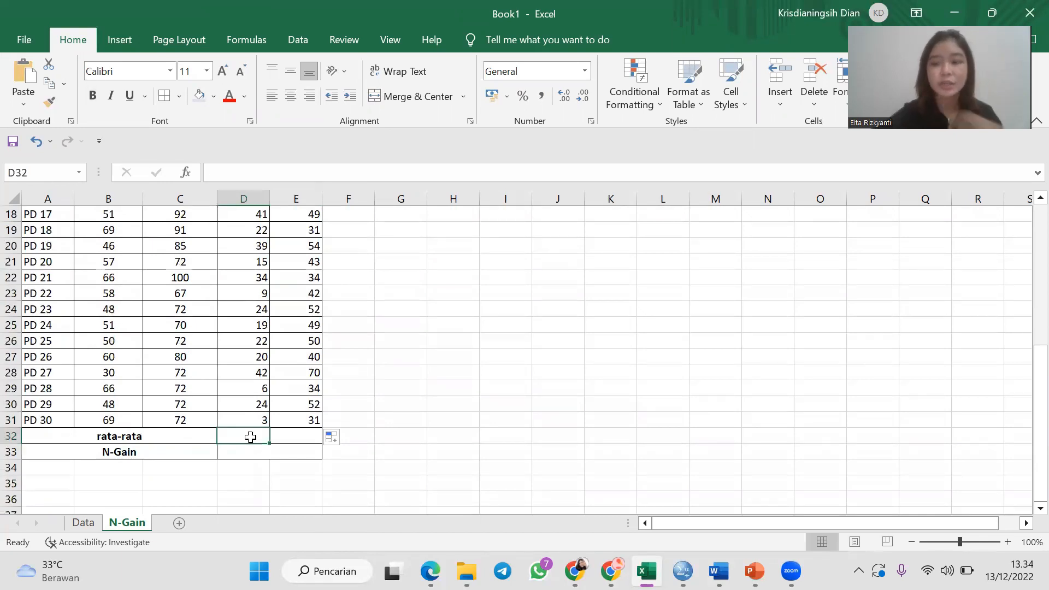
type("=avera")
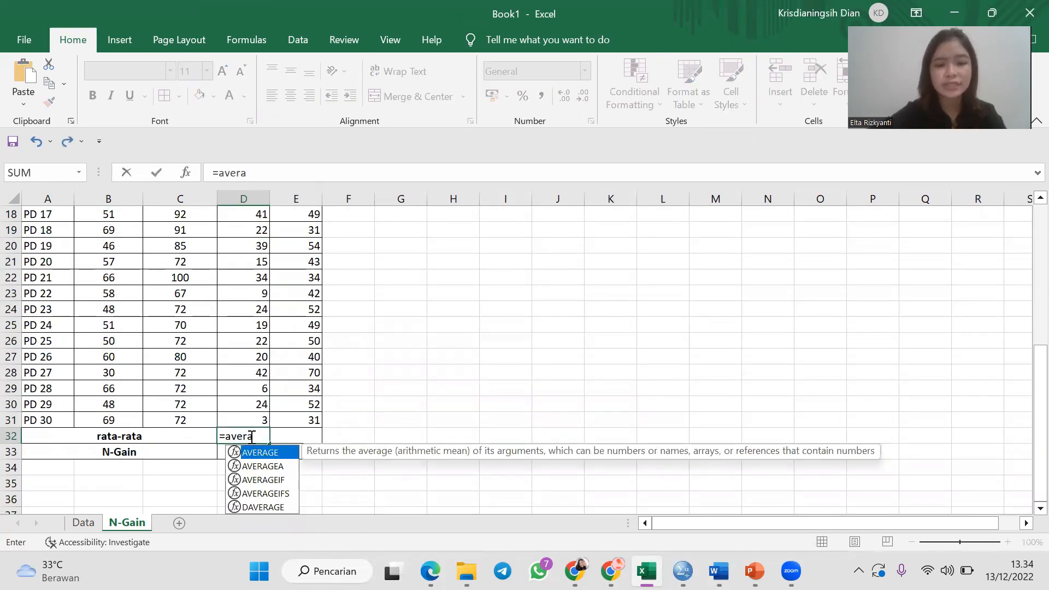
double_click(289, 455)
left_click_drag(263, 415, 258, 230)
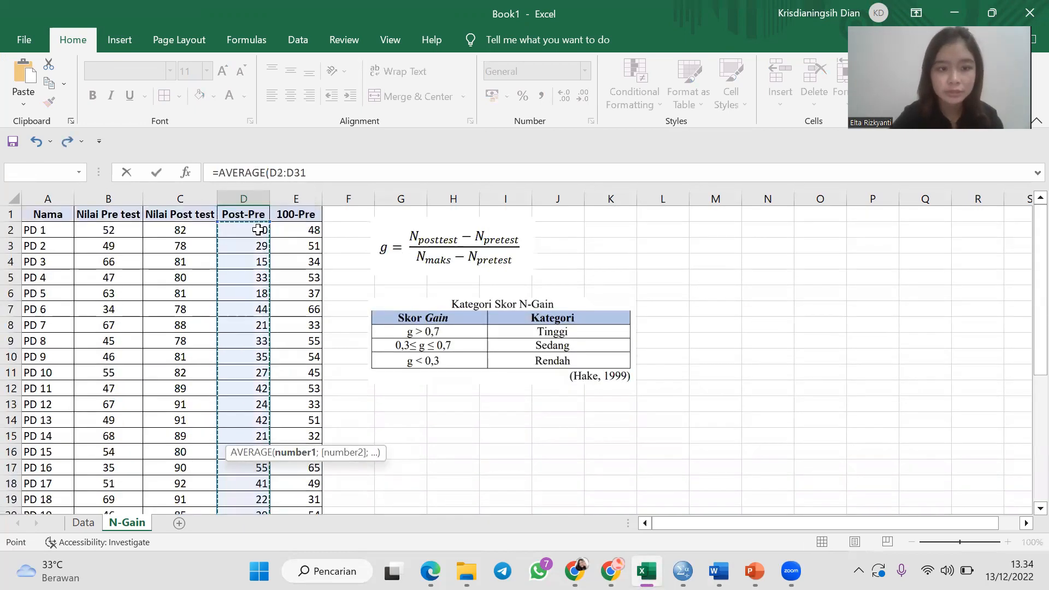
key("Return")
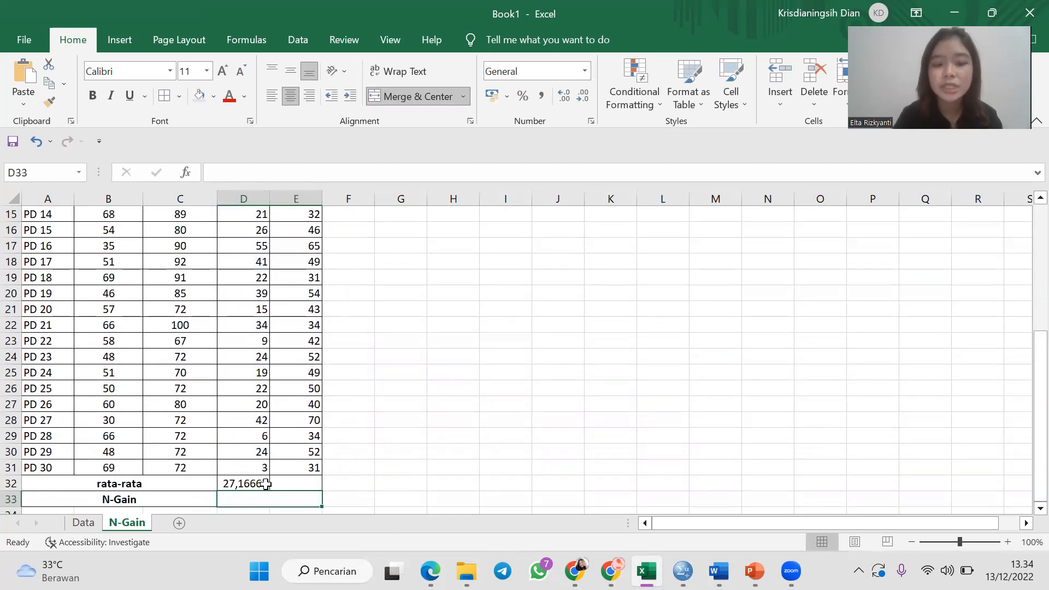
Calculate the rata-rata of the 100-Pre column in E32 with AVERAGE over E2:E31 and check both average formulas
left_click(276, 484)
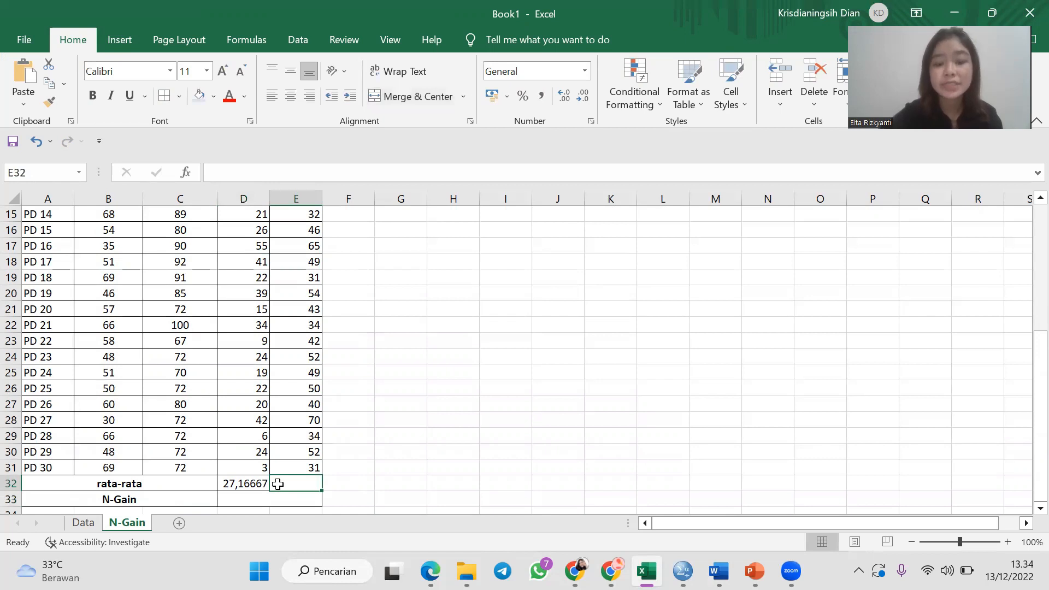
type("=")
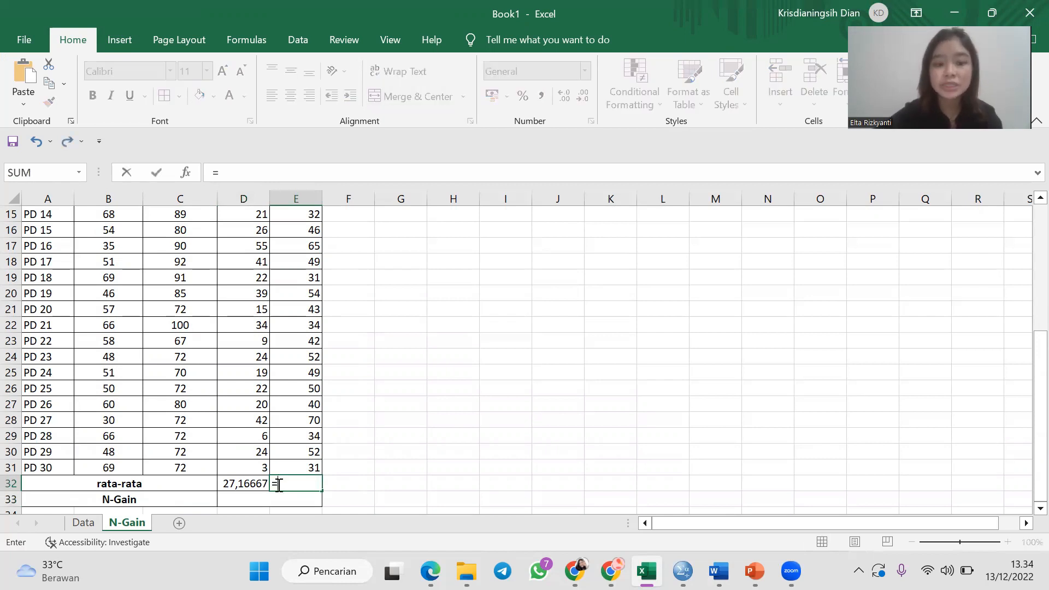
scroll(395, 432, "up", 5)
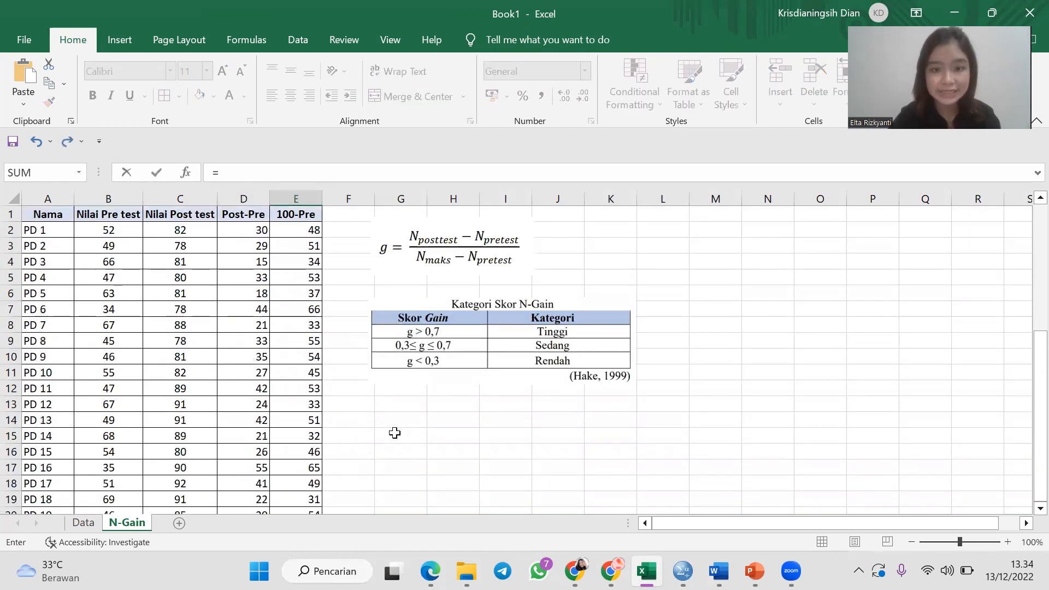
scroll(395, 431, "down", 5)
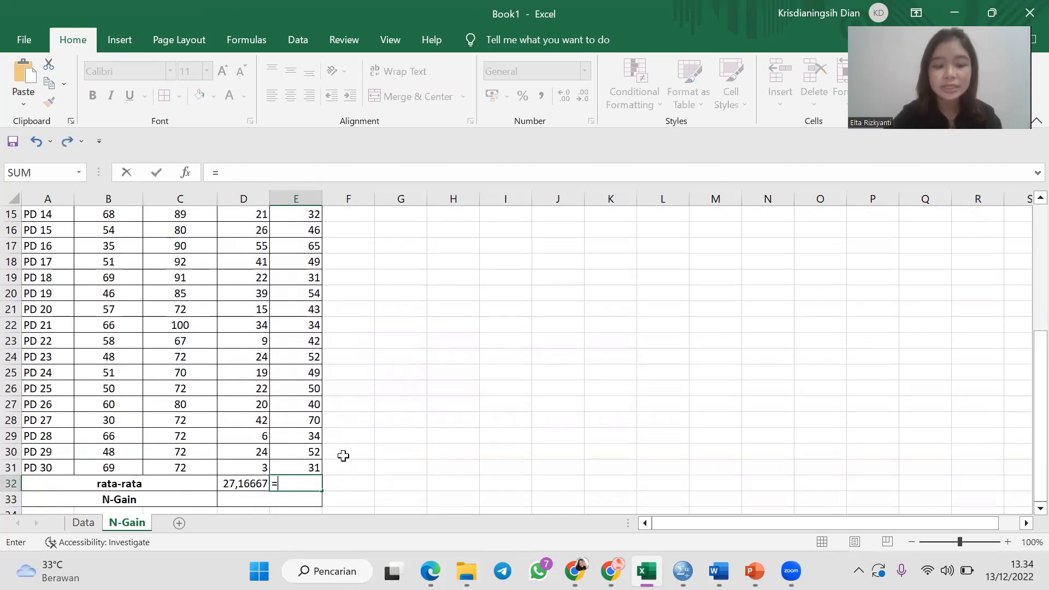
type("av")
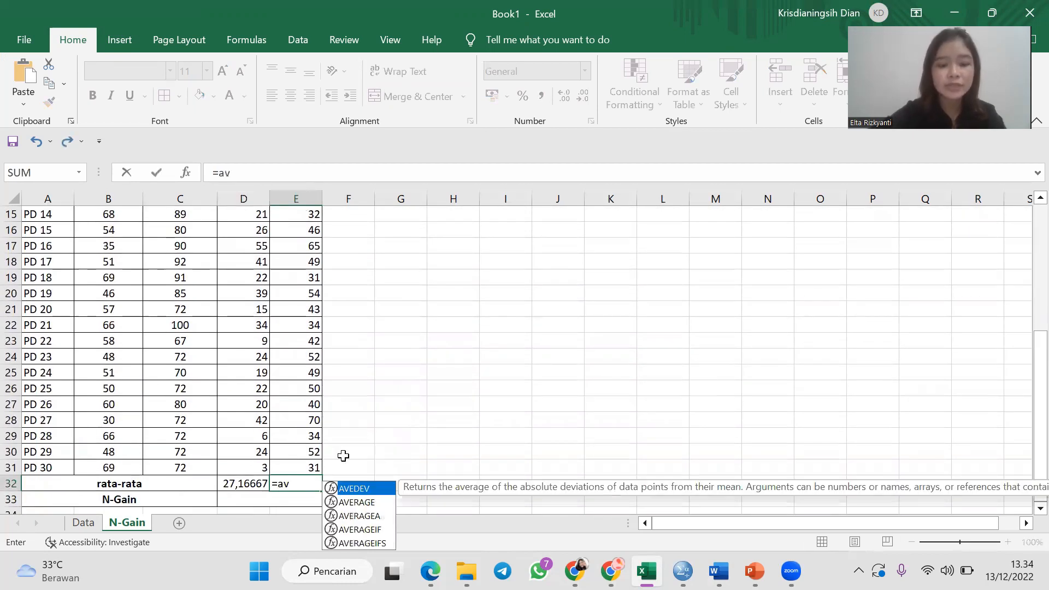
double_click(375, 503)
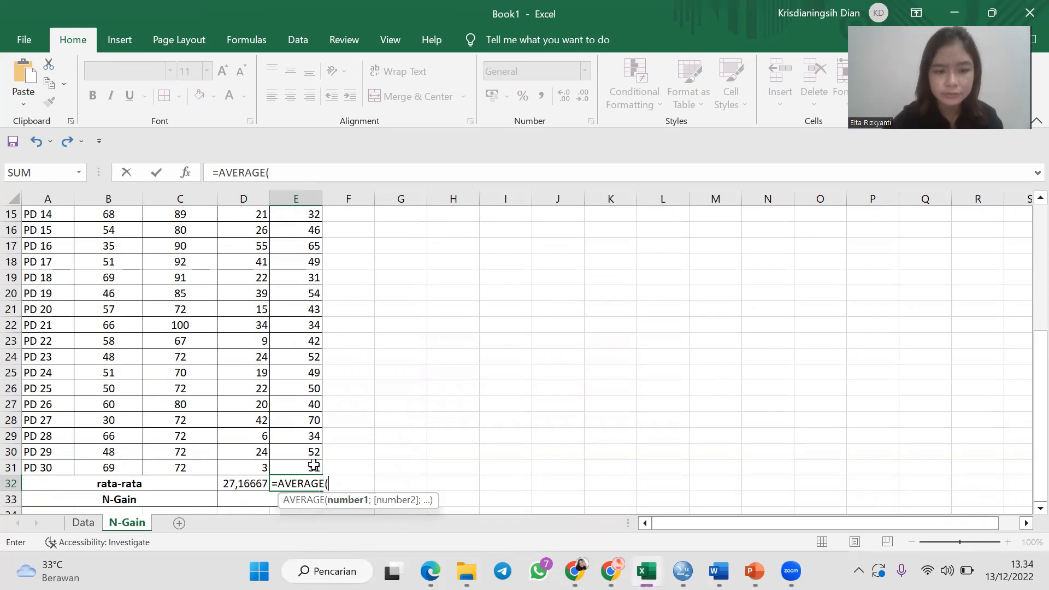
left_click_drag(315, 465, 295, 231)
key("Return")
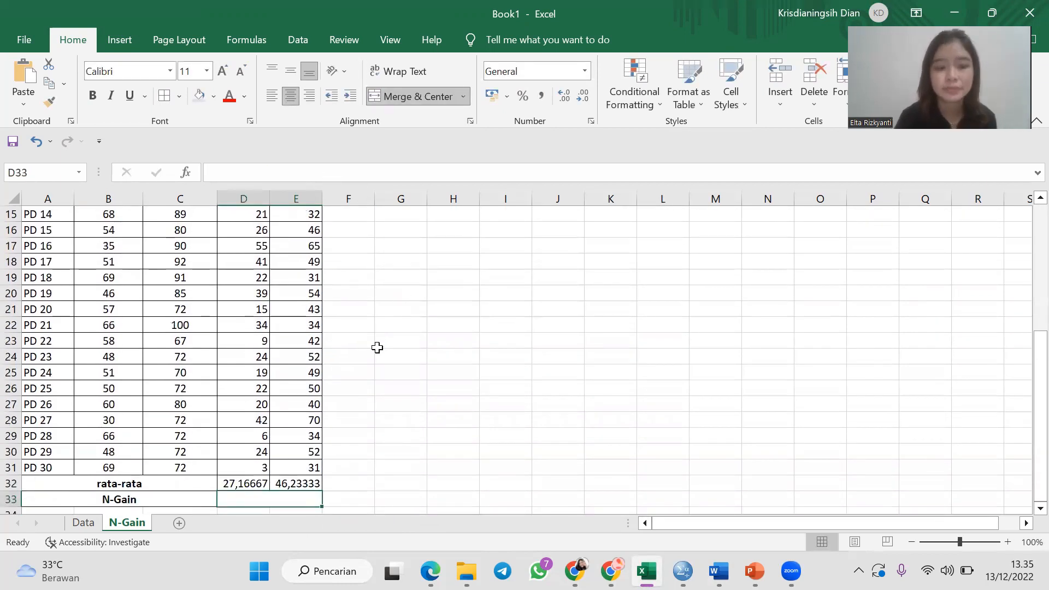
left_click(247, 481)
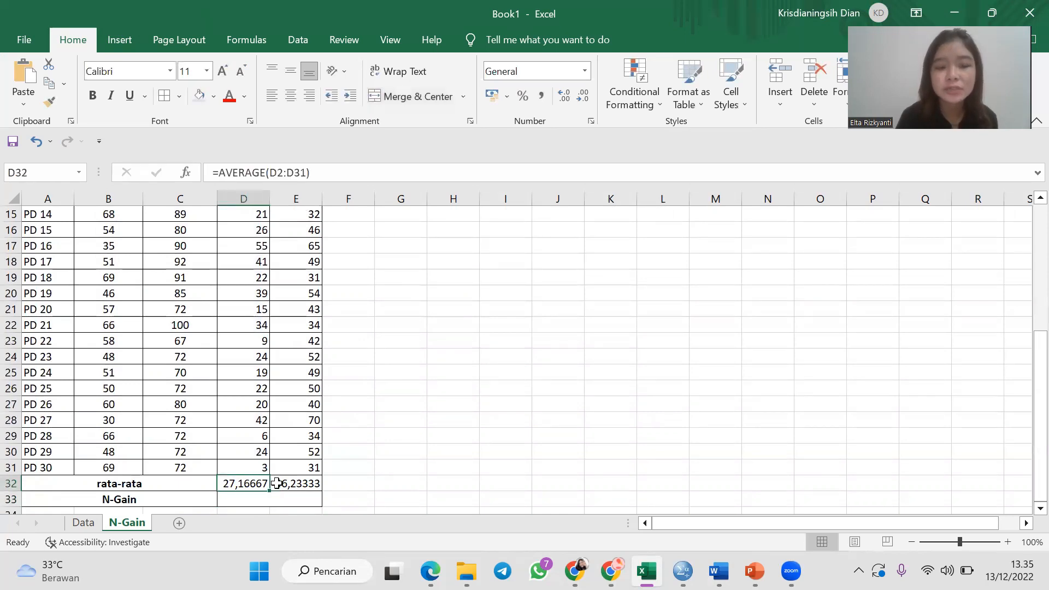
left_click(295, 483)
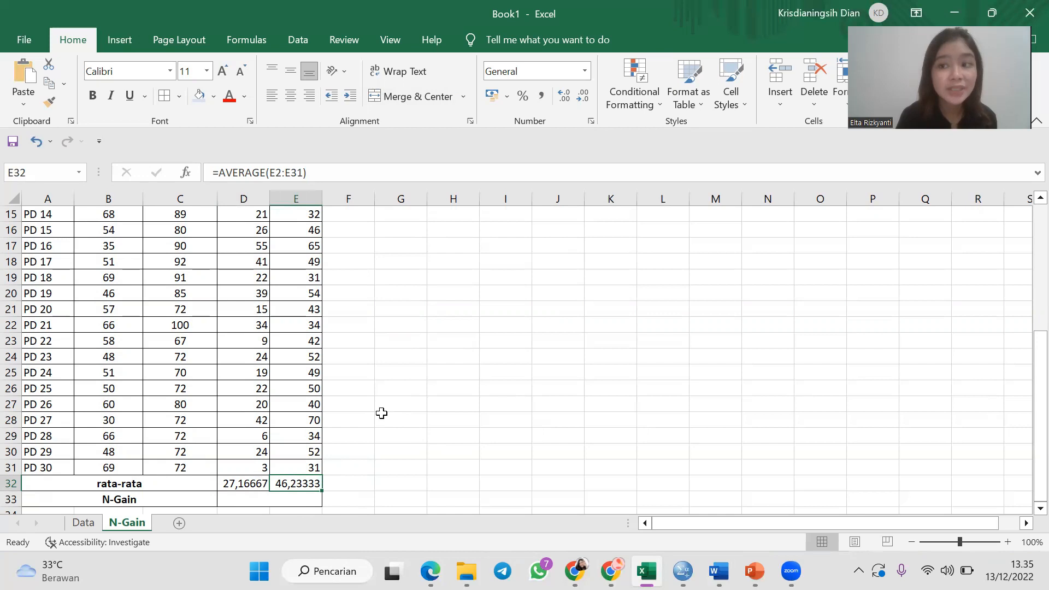
Calculate the N-Gain in the merged cell D33 by dividing the two rata-rata values with =D32/E32
scroll(426, 342, "up", 5)
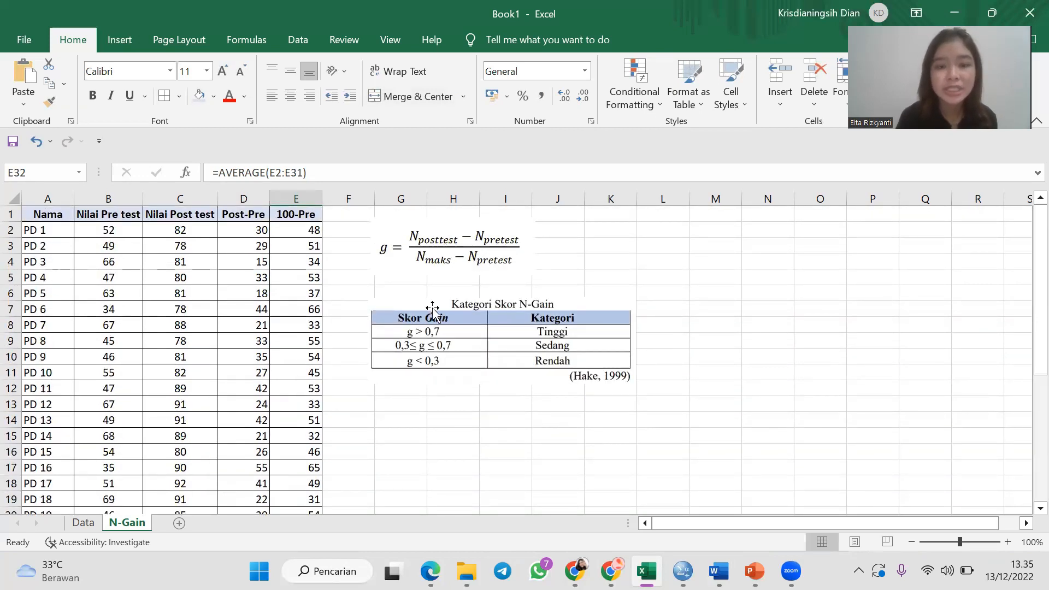
scroll(386, 377, "down", 5)
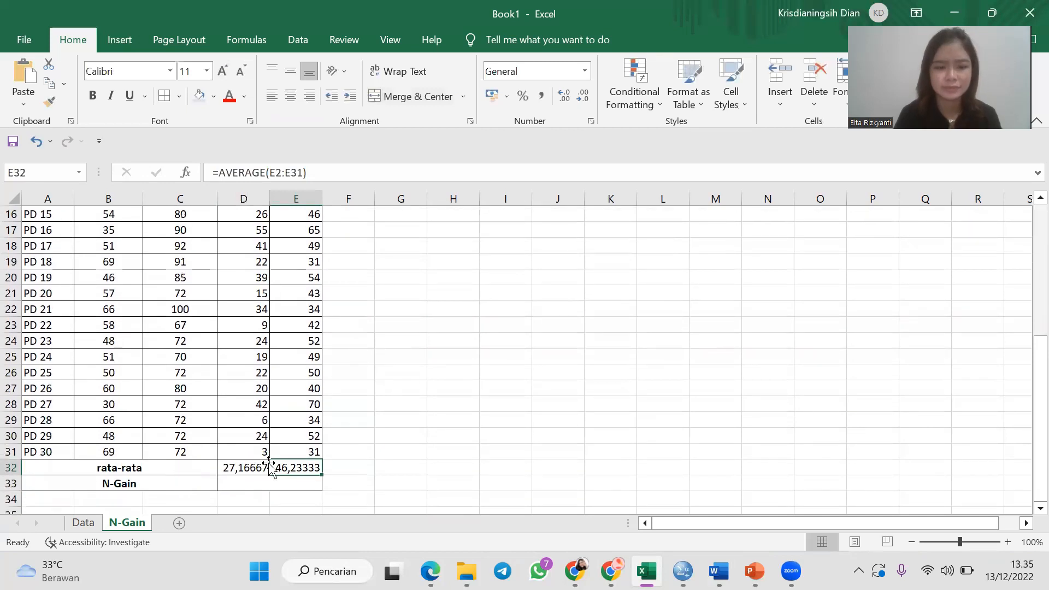
left_click(272, 483)
type("=")
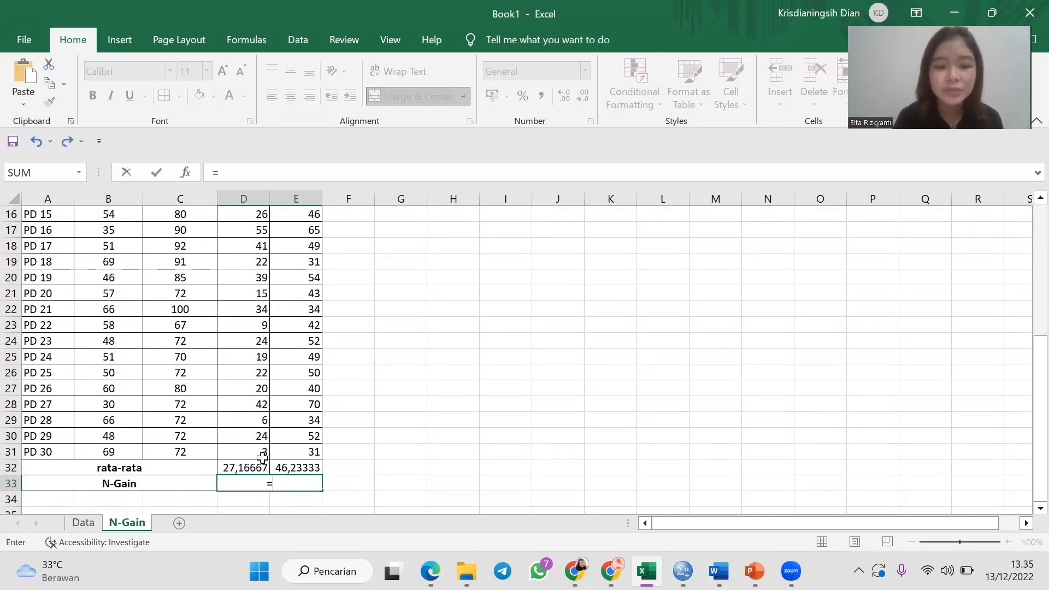
left_click(246, 466)
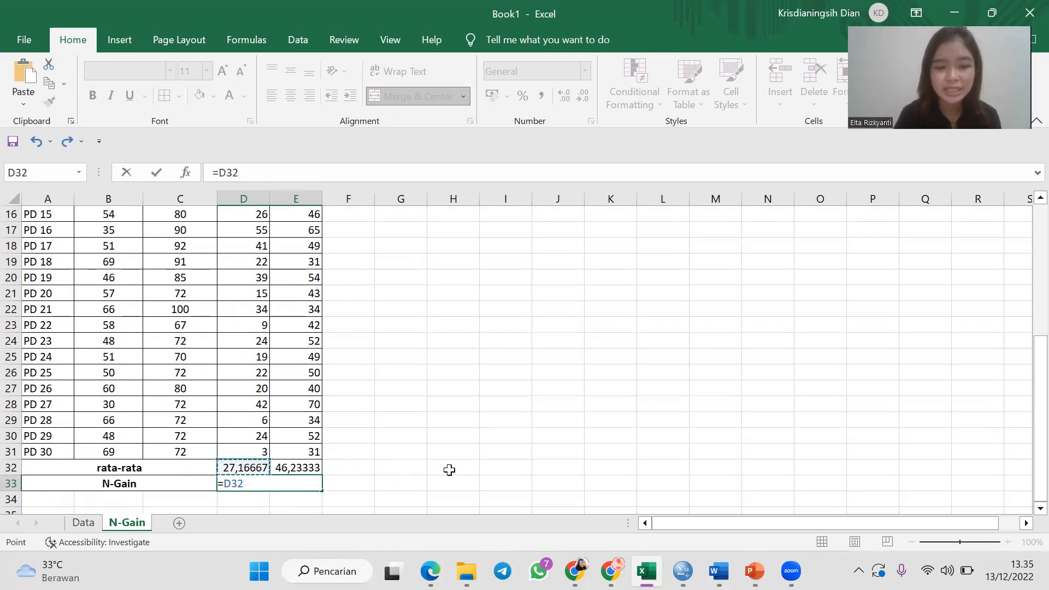
type("/")
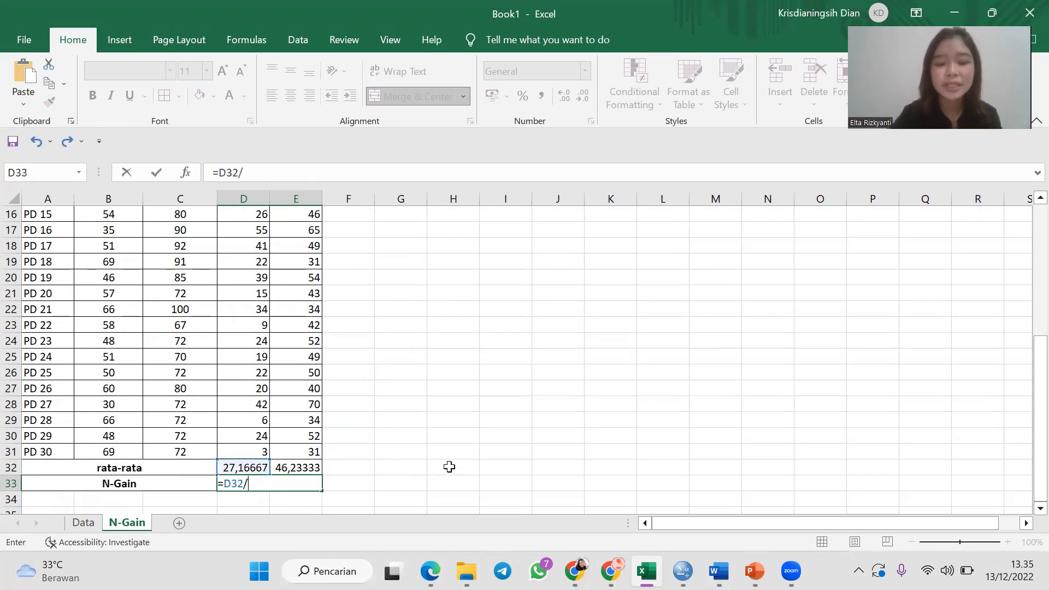
left_click(306, 468)
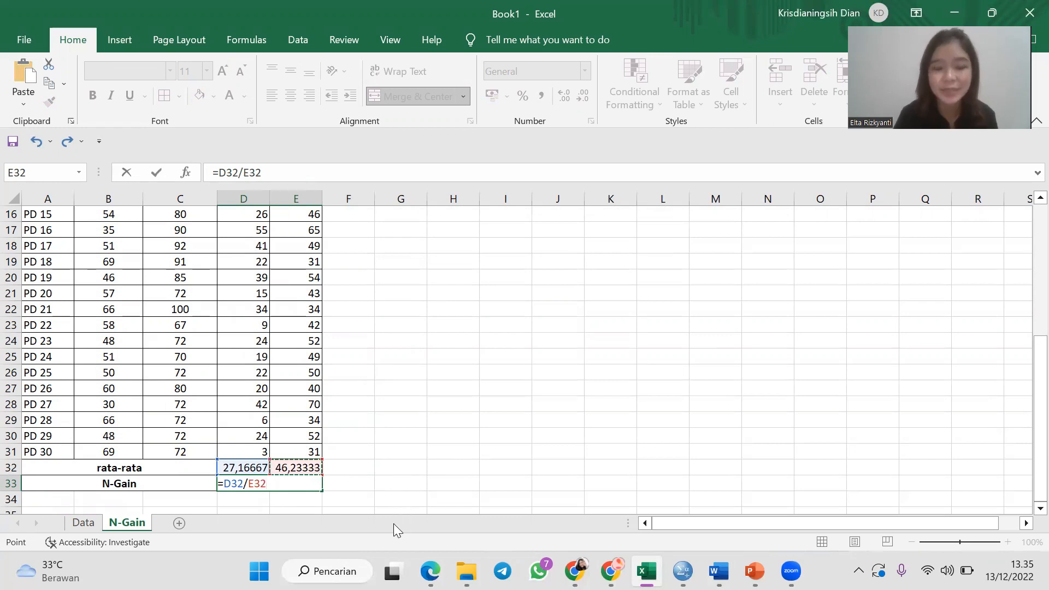
key("Return")
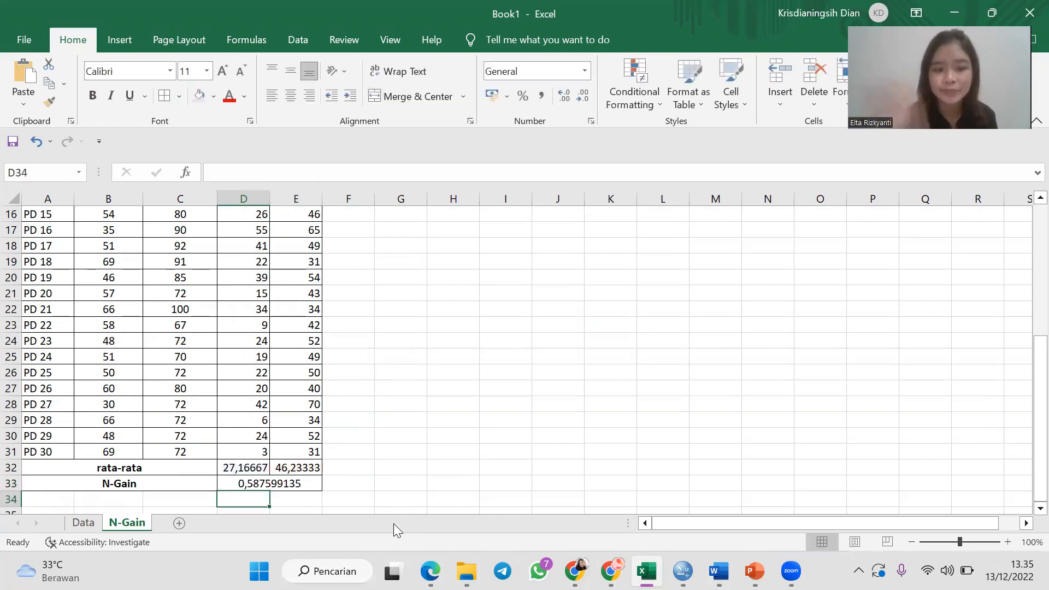
Fill the N-Gain result cell with the lightest green theme colour
left_click(292, 483)
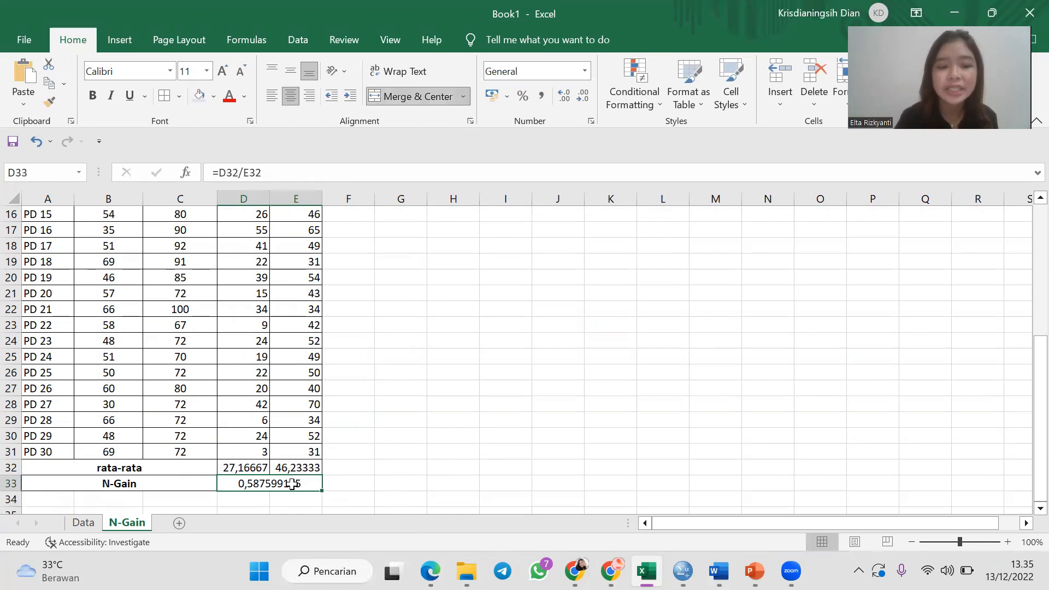
left_click(213, 96)
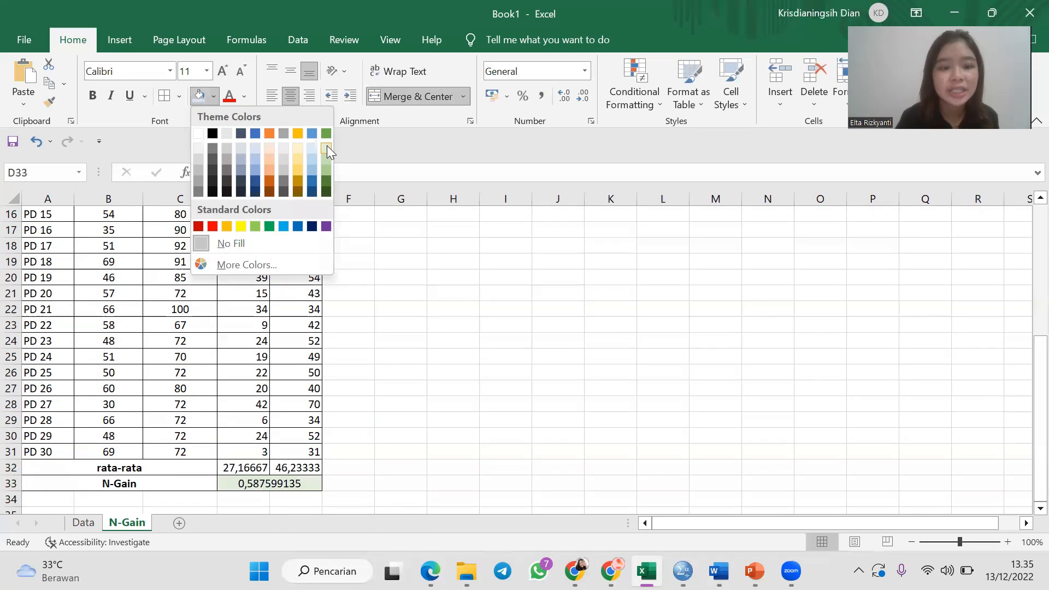
key("Escape")
left_click(343, 483)
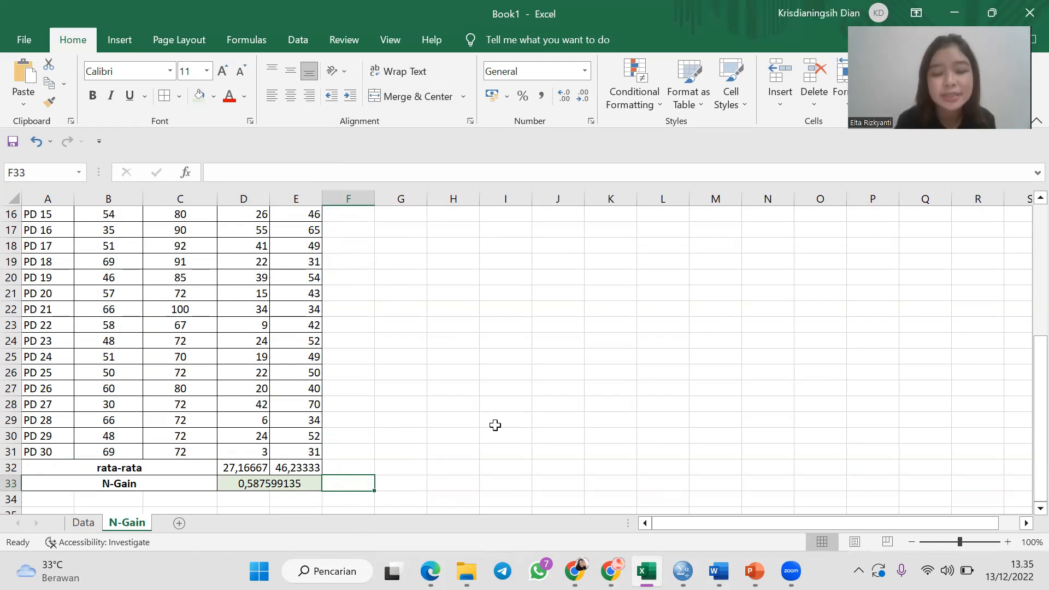
Move the Kategori Skor N-Gain table picture down beside the rata-rata and N-Gain rows
scroll(495, 425, "up", 5)
left_click_drag(464, 306, 470, 434)
scroll(471, 433, "down", 4)
left_click_drag(441, 287, 446, 473)
scroll(445, 473, "down", 2)
left_click_drag(452, 348, 410, 387)
Enter the category Sedang in D34 below the N-Gain result and check it against the formula cell
left_click(260, 450)
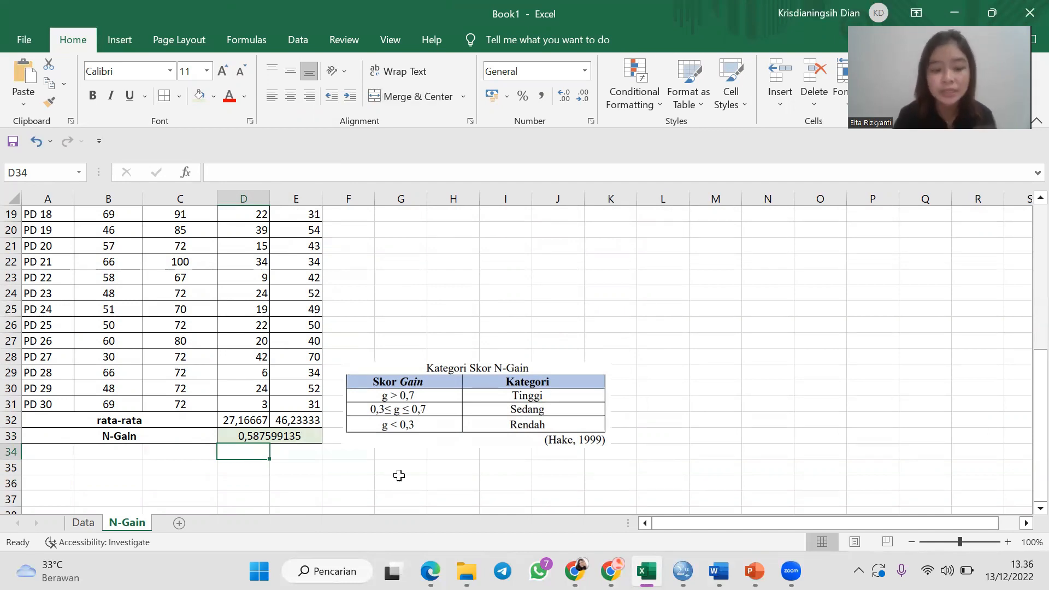
type("Sedang")
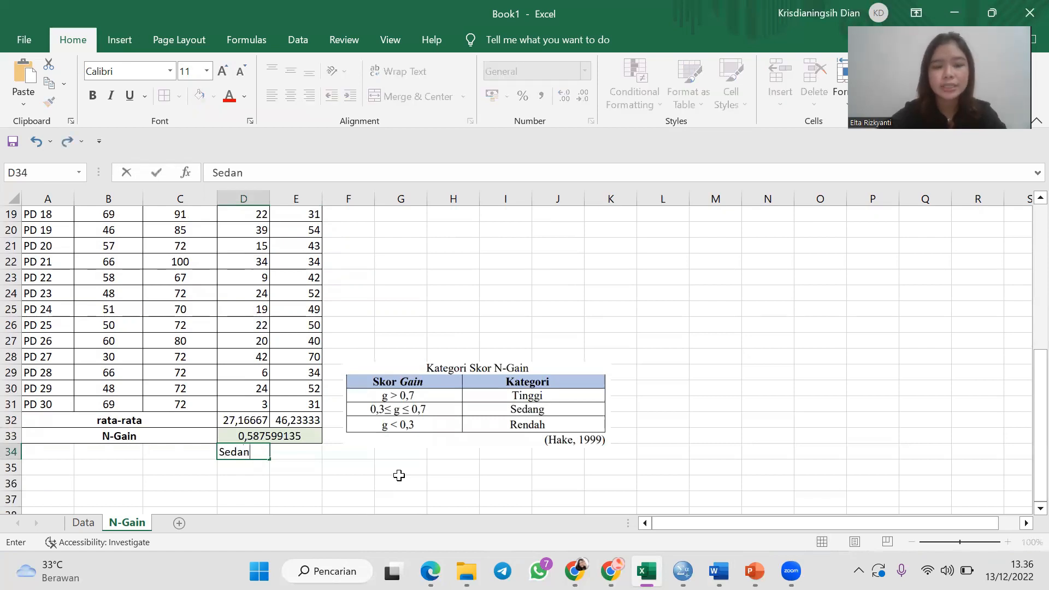
key("Tab")
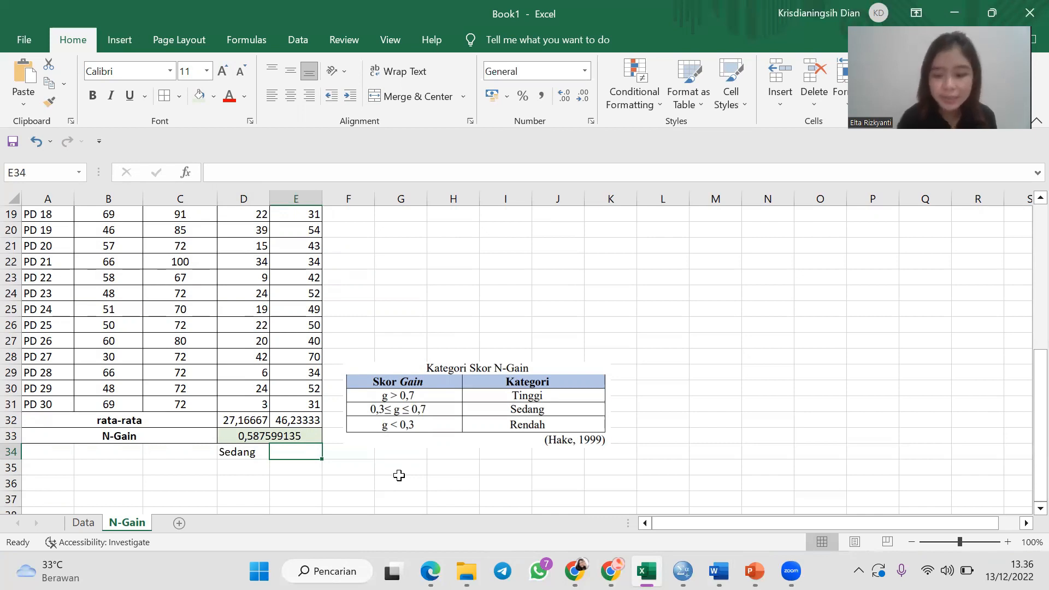
key("Up")
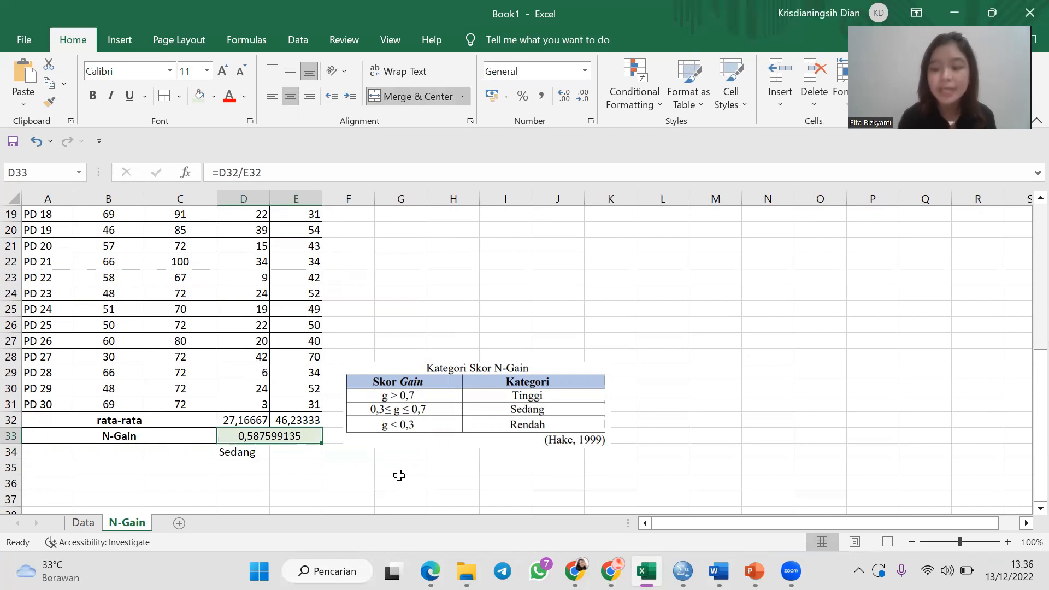
key("Down")
key("Left")
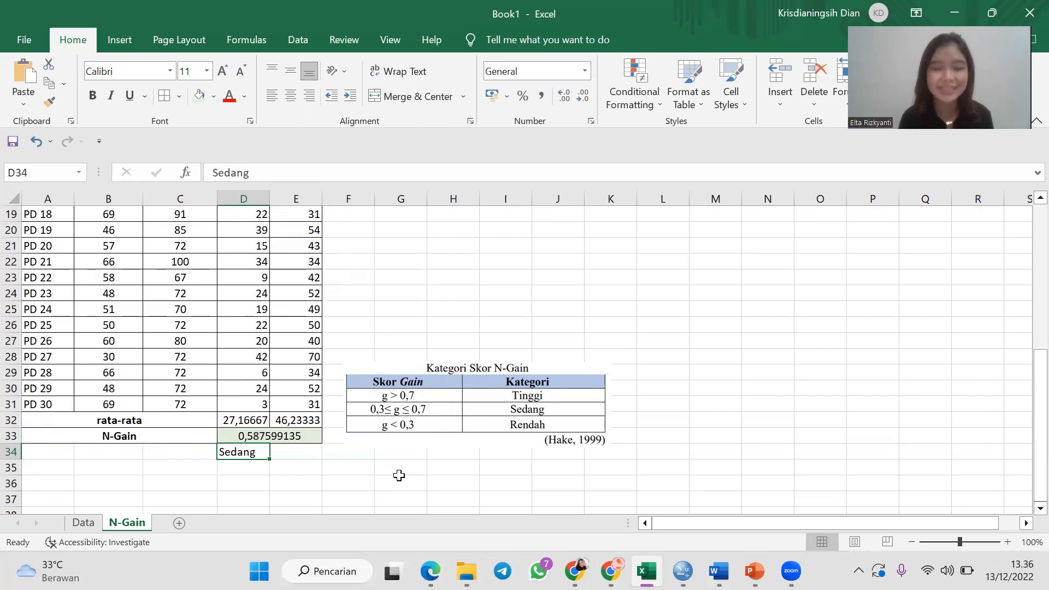
Switch to the SPSS Data Editor and start Compute Variable with Post_Kurang_Pre as the target variable
key("alt+Tab")
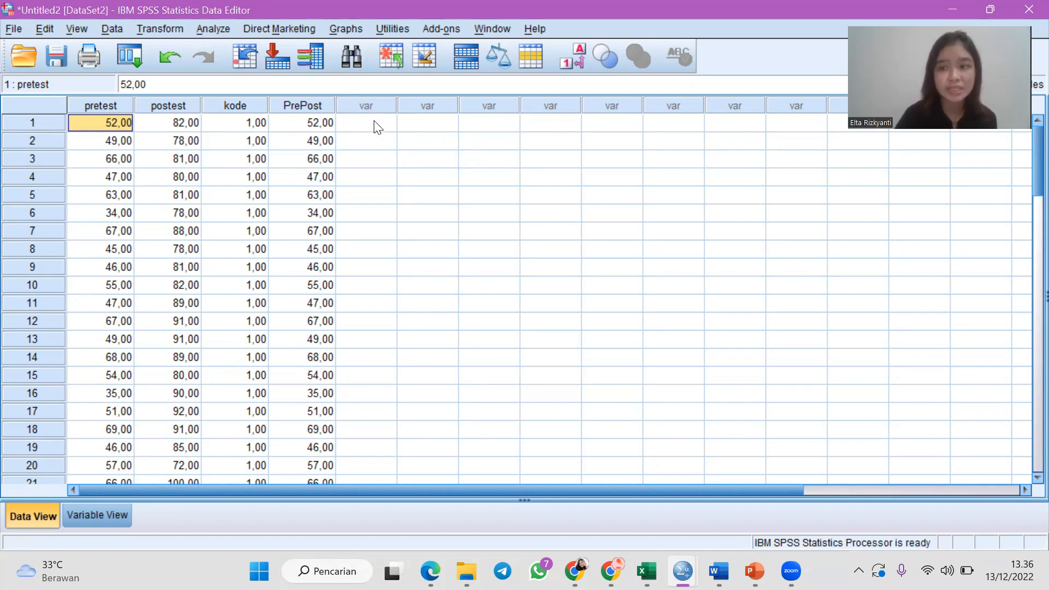
left_click(170, 29)
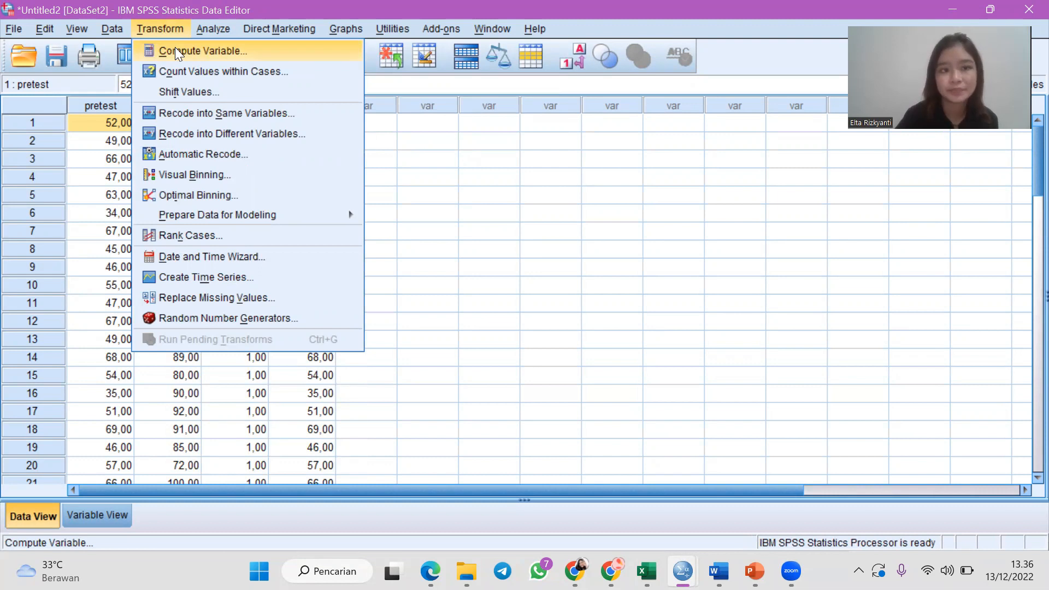
left_click(175, 48)
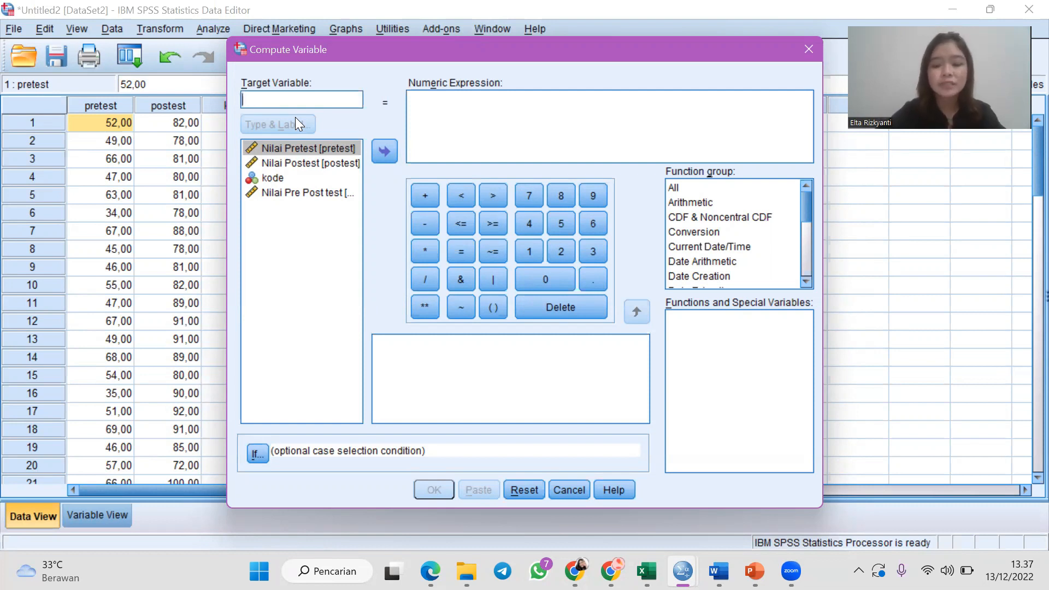
type("Post_Kurang_Pre")
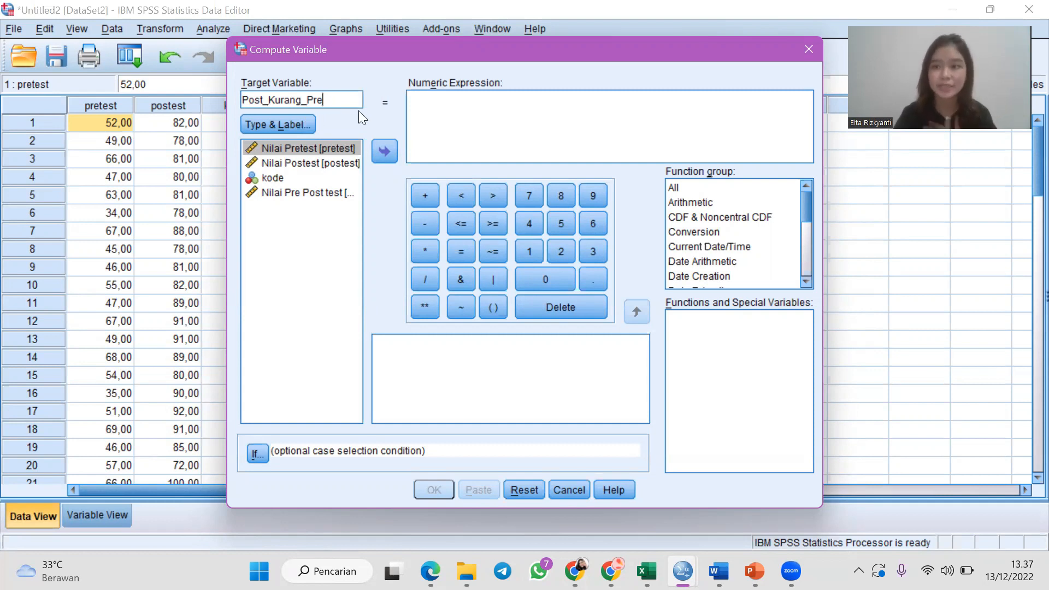
Build the numeric expression postest - pretest and compute the variable
left_click(428, 109)
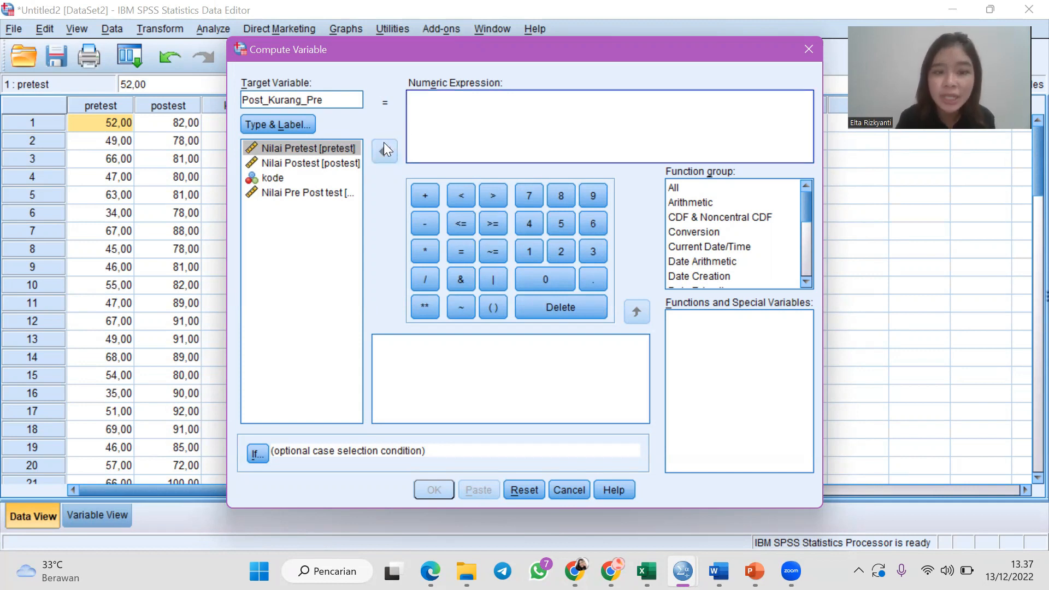
left_click(329, 166)
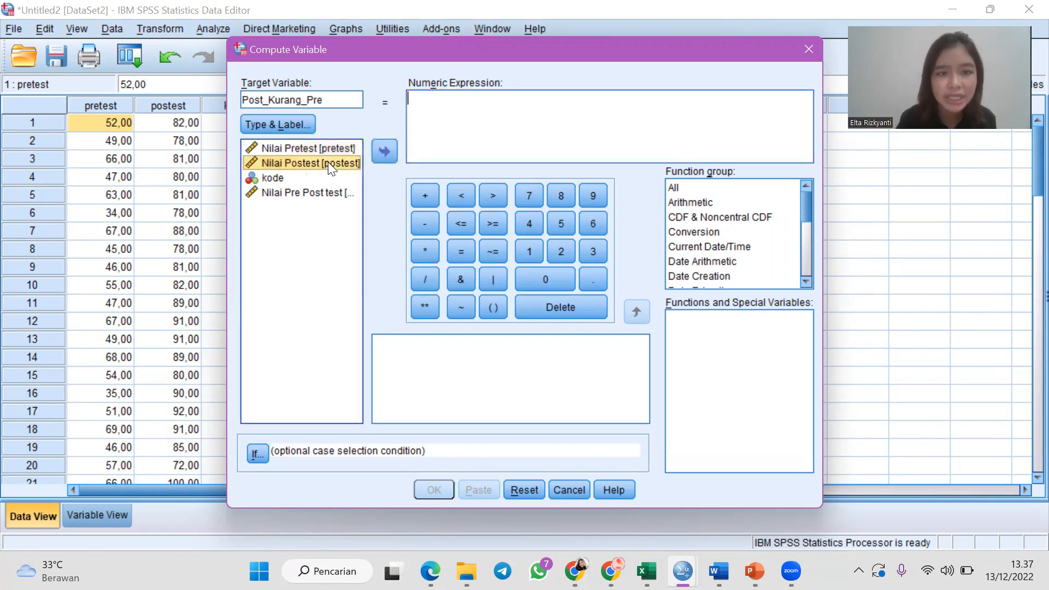
left_click(388, 149)
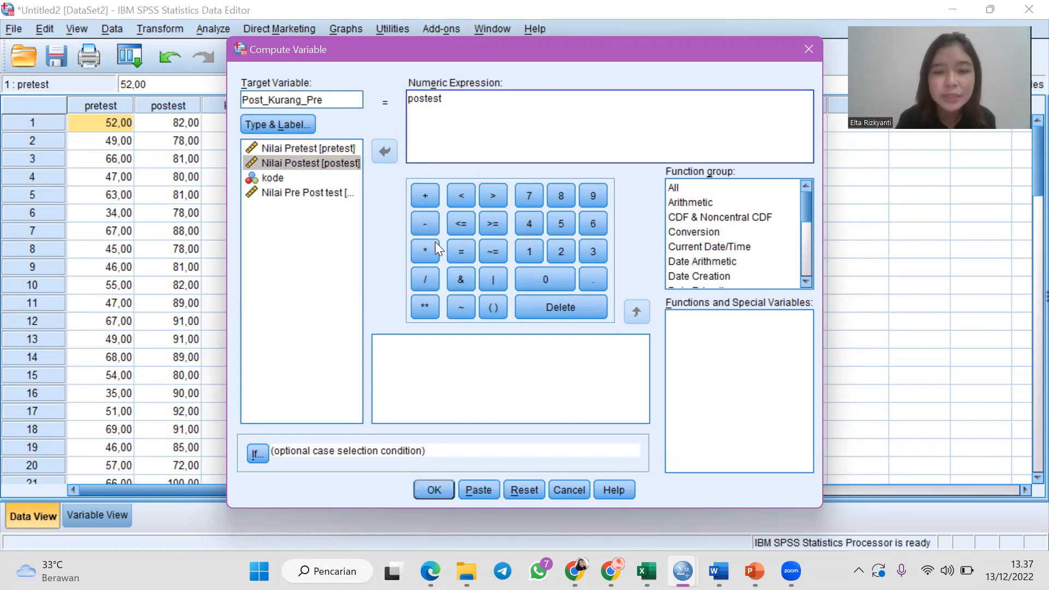
left_click(427, 227)
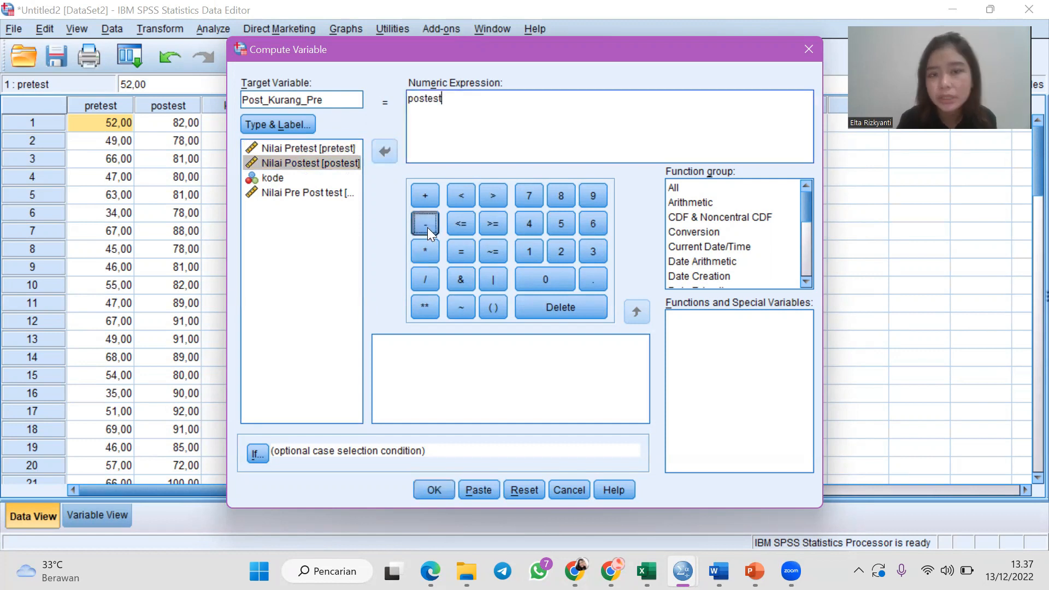
left_click(321, 147)
left_click(385, 151)
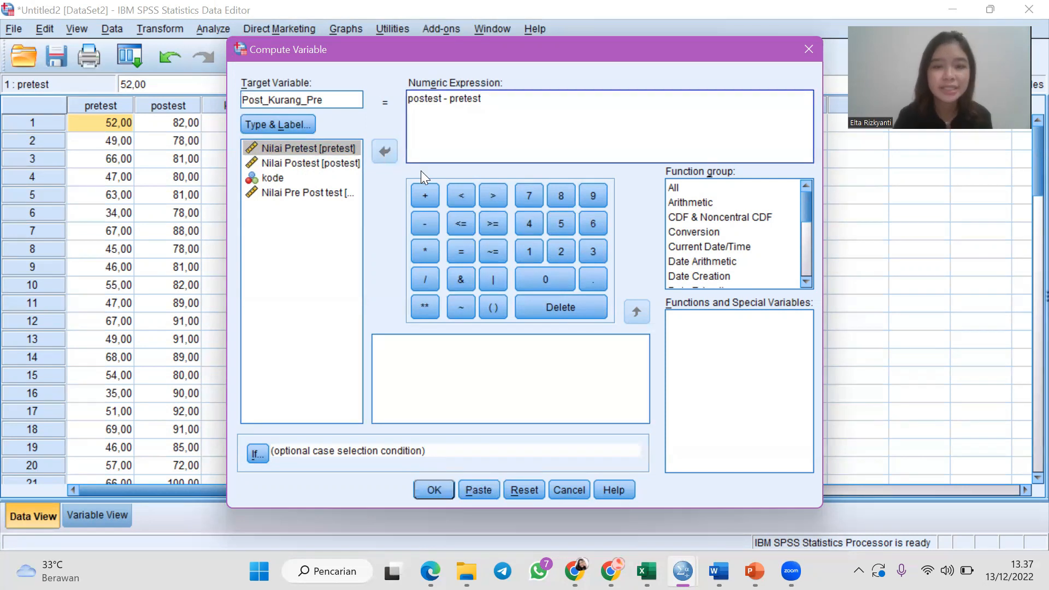
left_click(434, 490)
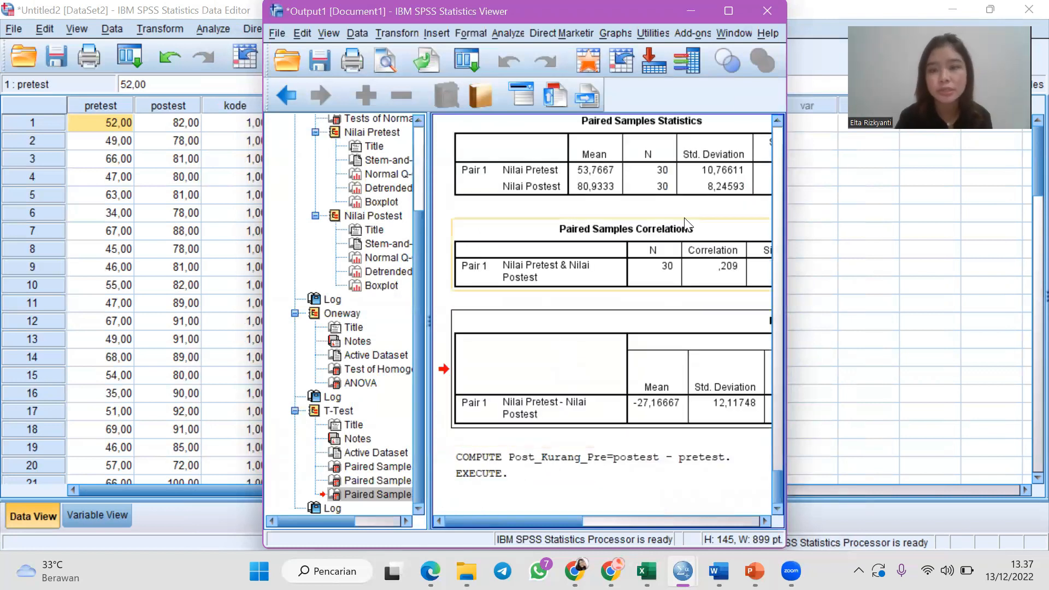
Minimize the output viewer and examine the computed Post_Kurang_Pre column in the data
left_click(704, 23)
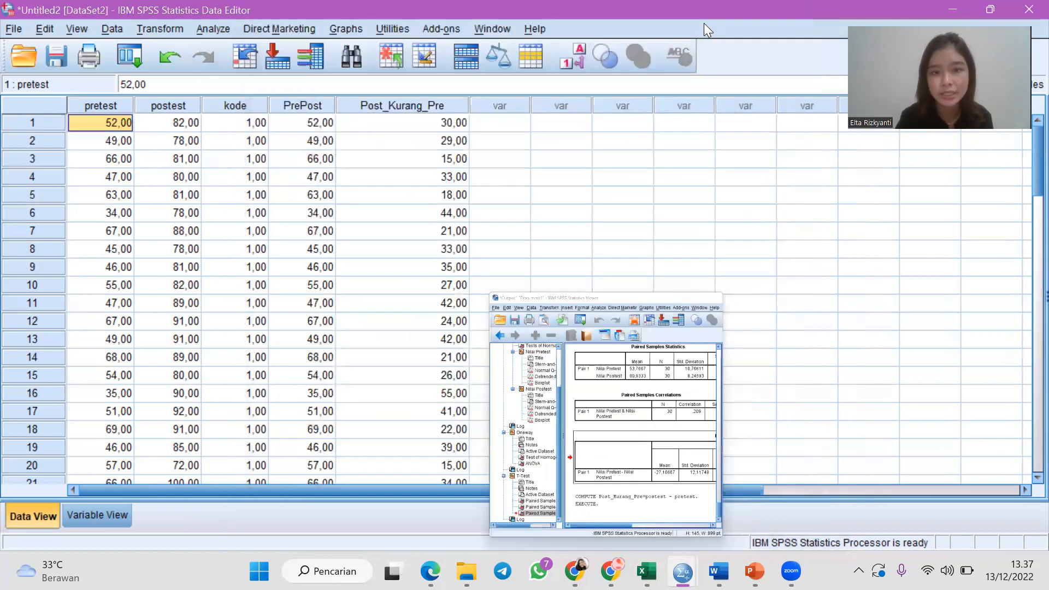
left_click(449, 105)
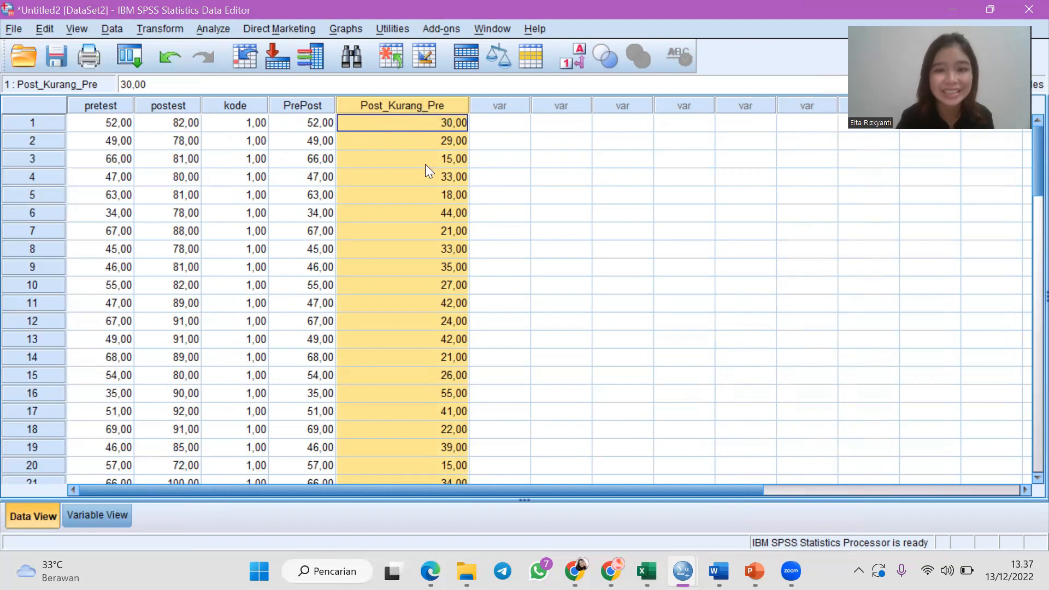
left_click(497, 123)
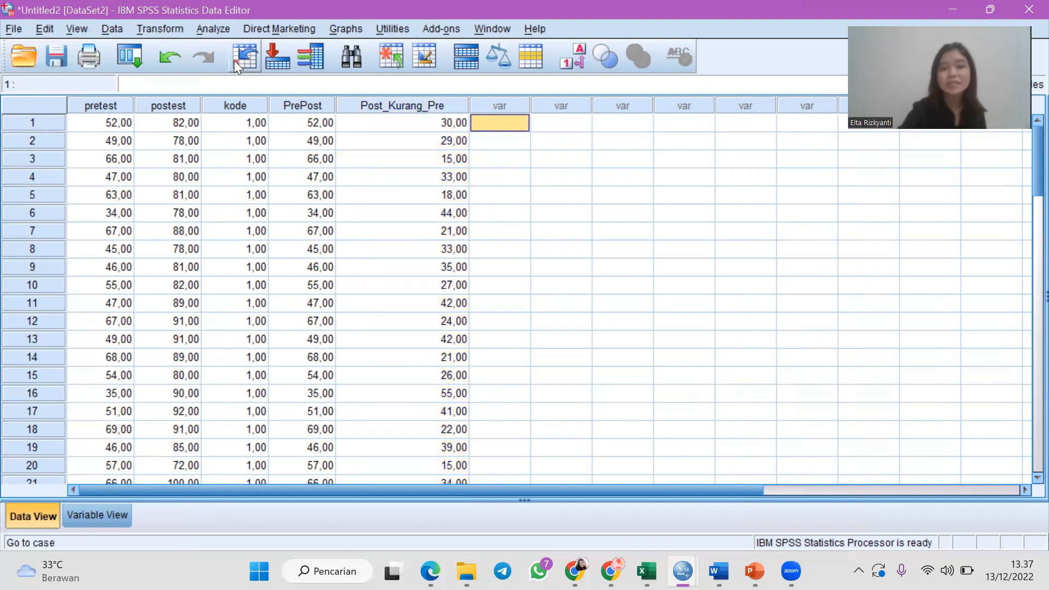
Start another Compute Variable and name the target variable Seratus_Kurang_Pre
left_click(167, 29)
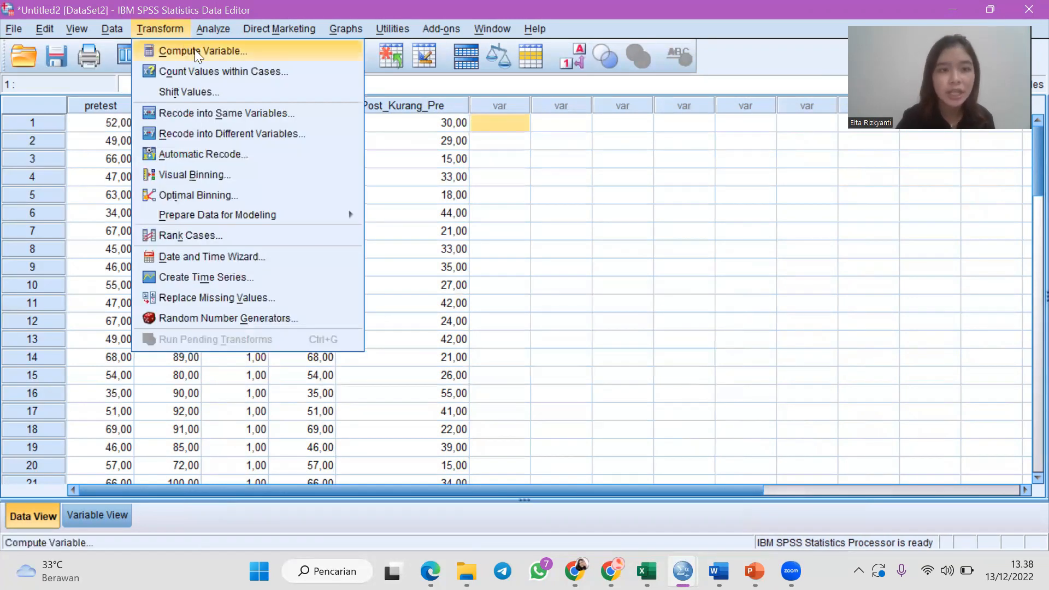
left_click(209, 49)
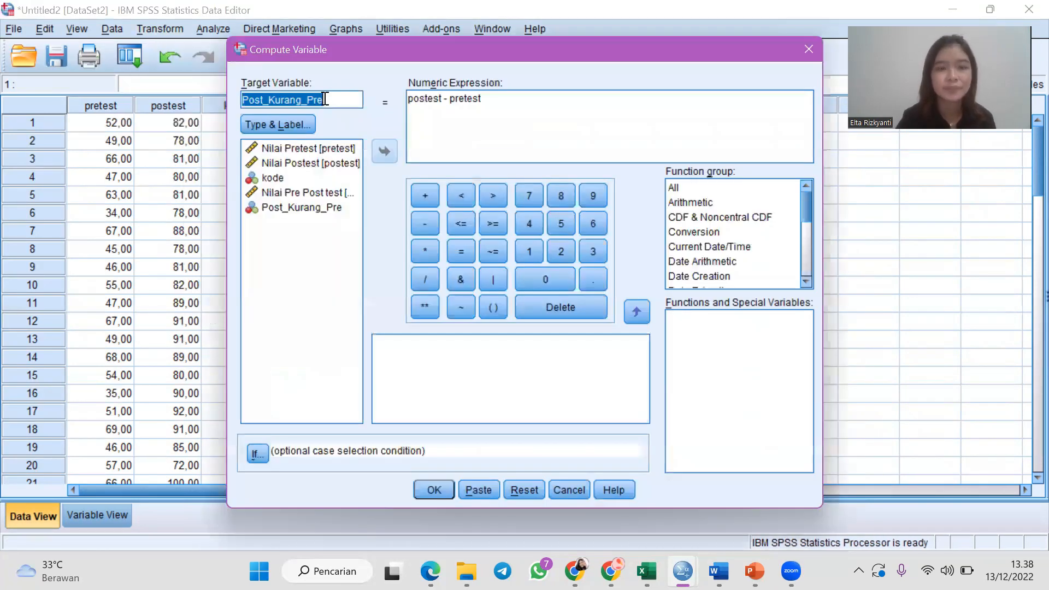
left_click(333, 146)
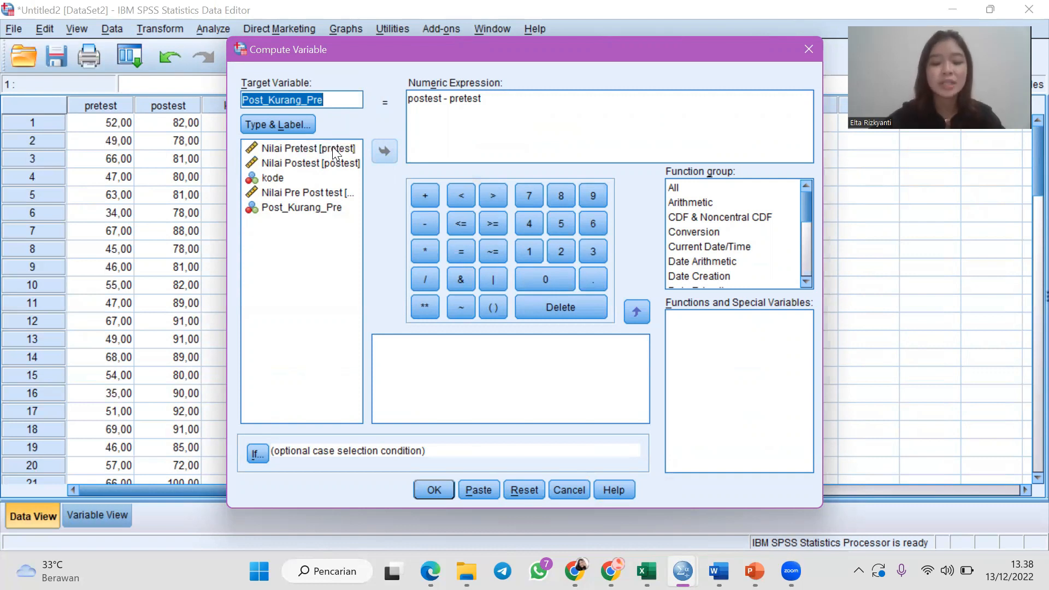
type("Seratus")
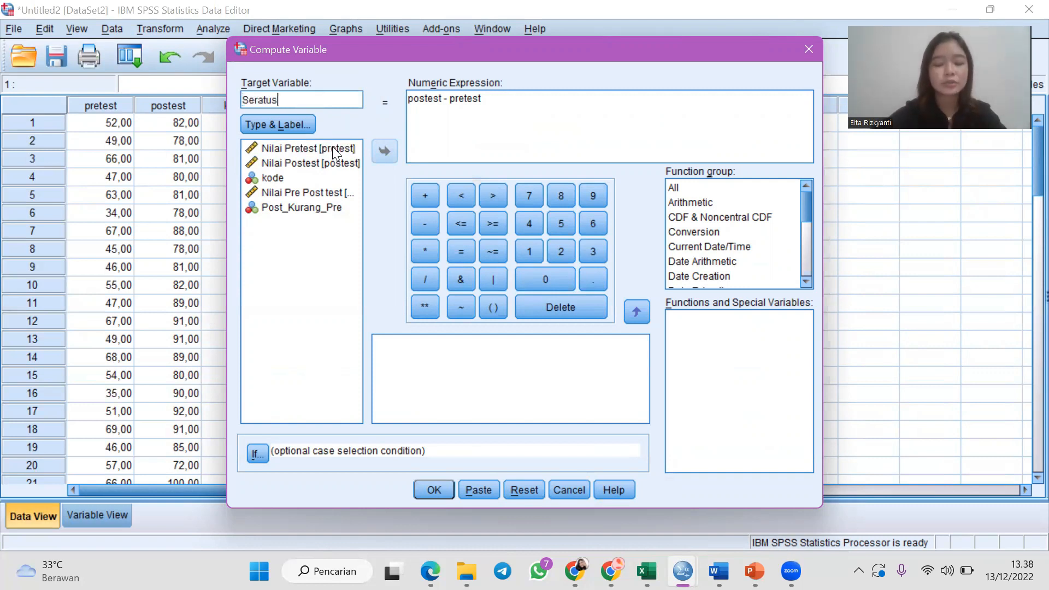
type("_Kura")
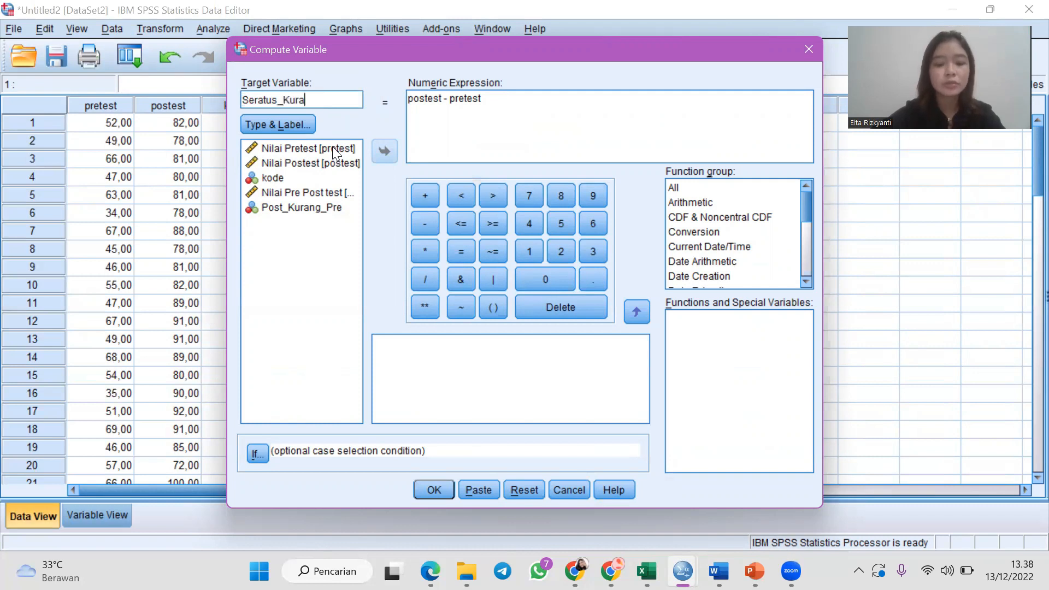
type("ng_Pre")
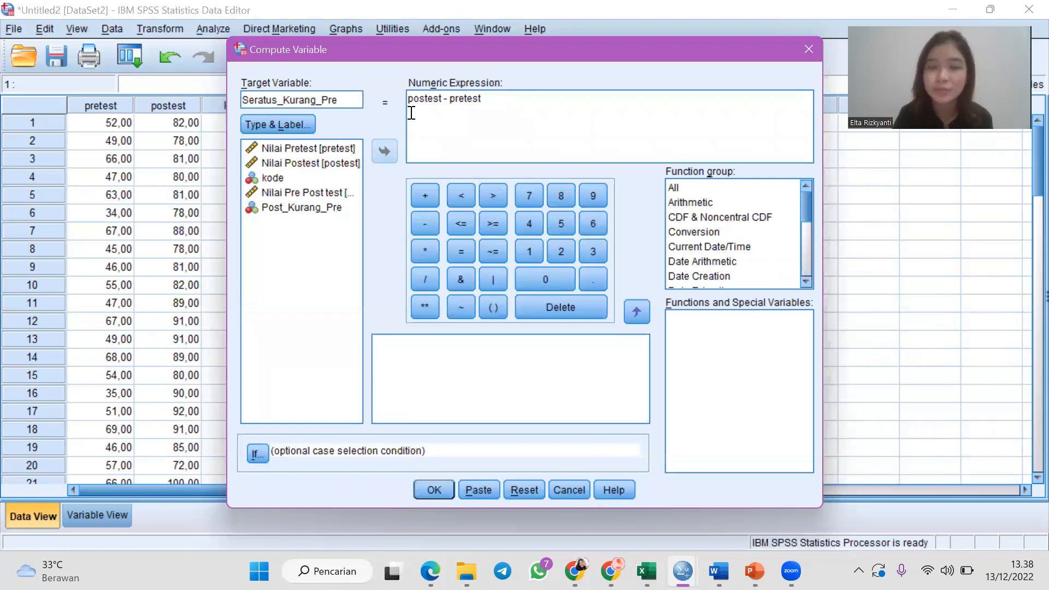
Replace the numeric expression for Seratus_Kurang_Pre with 100 - pretest and compute the variable
left_click(497, 99)
left_click_drag(498, 99, 385, 99)
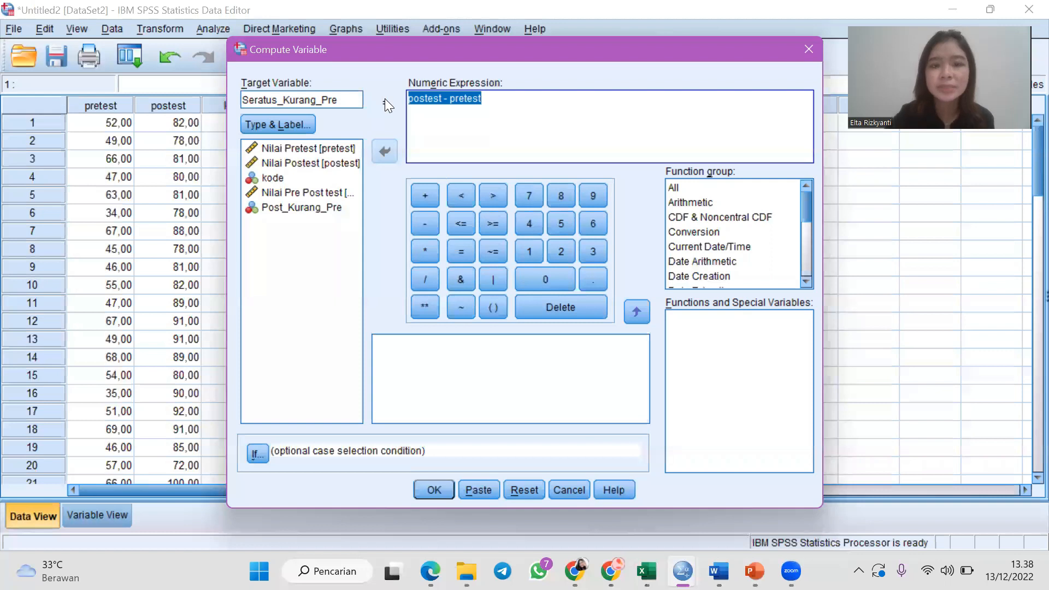
key("BackSpace")
type("100")
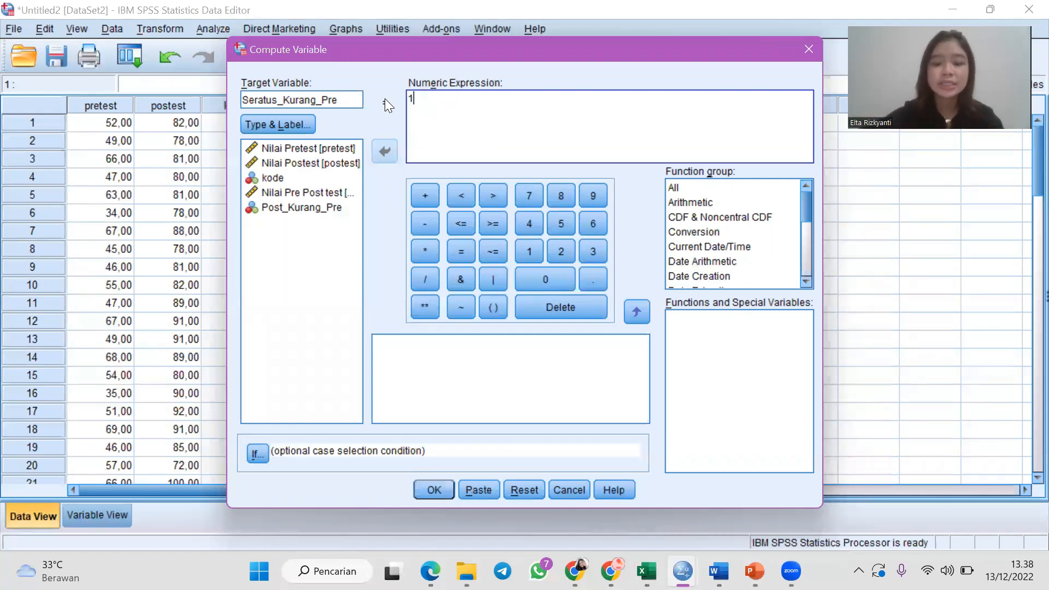
left_click(424, 224)
left_click(312, 146)
left_click(376, 144)
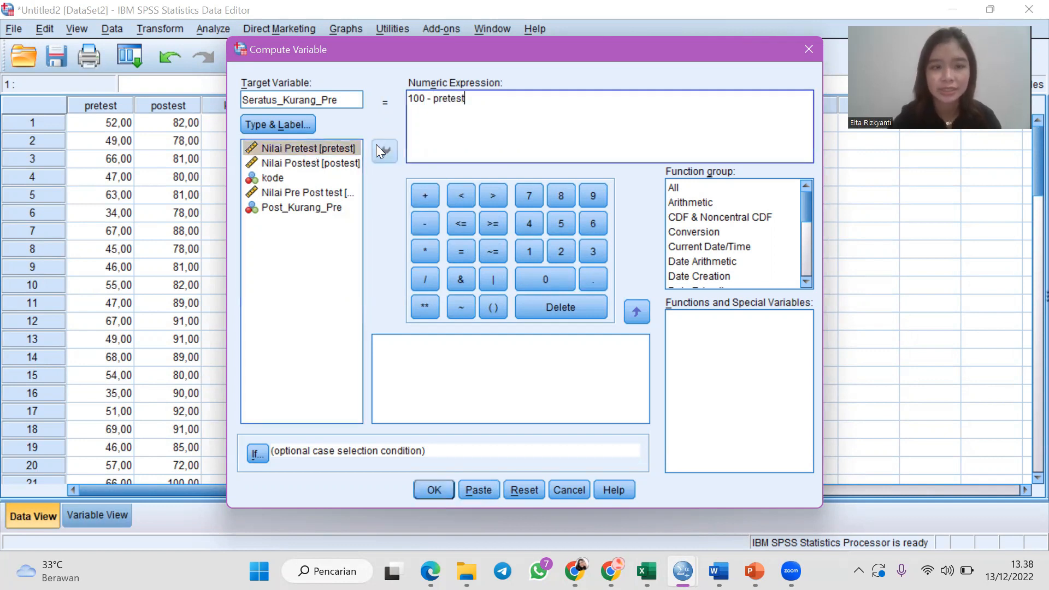
left_click(434, 490)
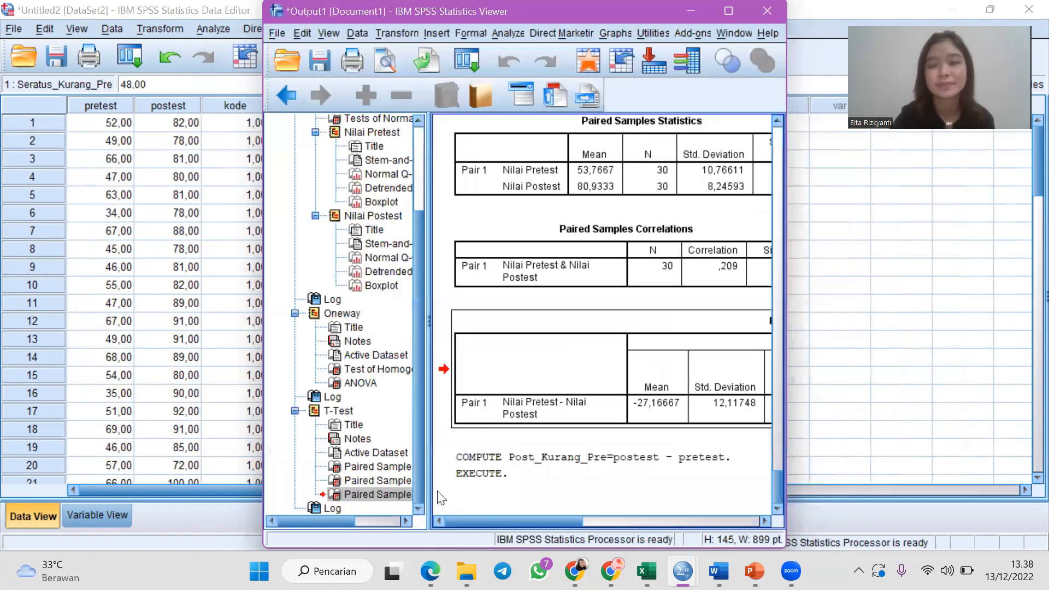
Minimize the output viewer and examine the computed Seratus_Kurang_Pre column in the data
left_click(690, 12)
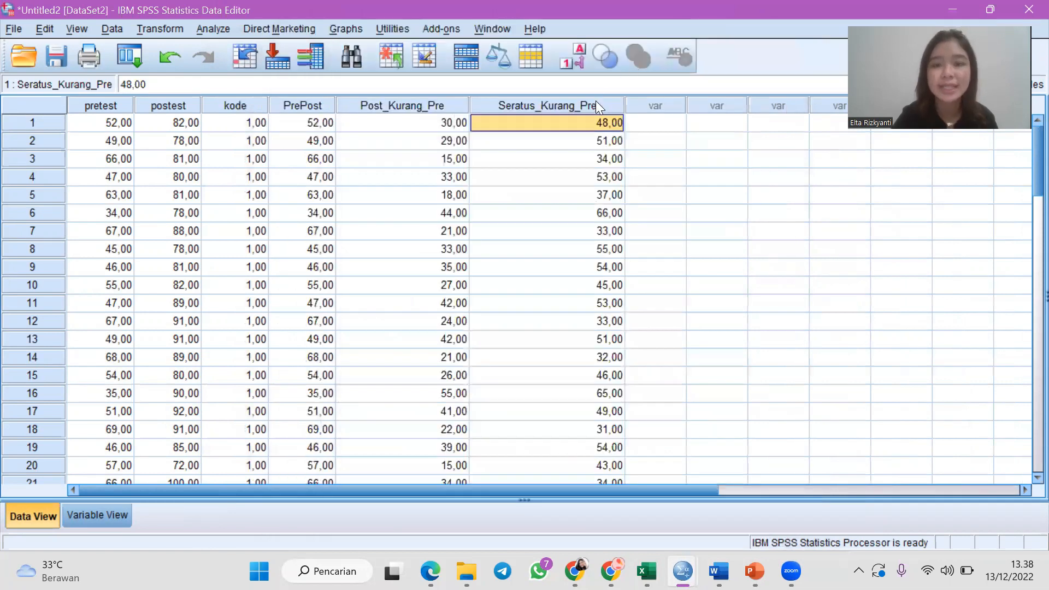
left_click(596, 106)
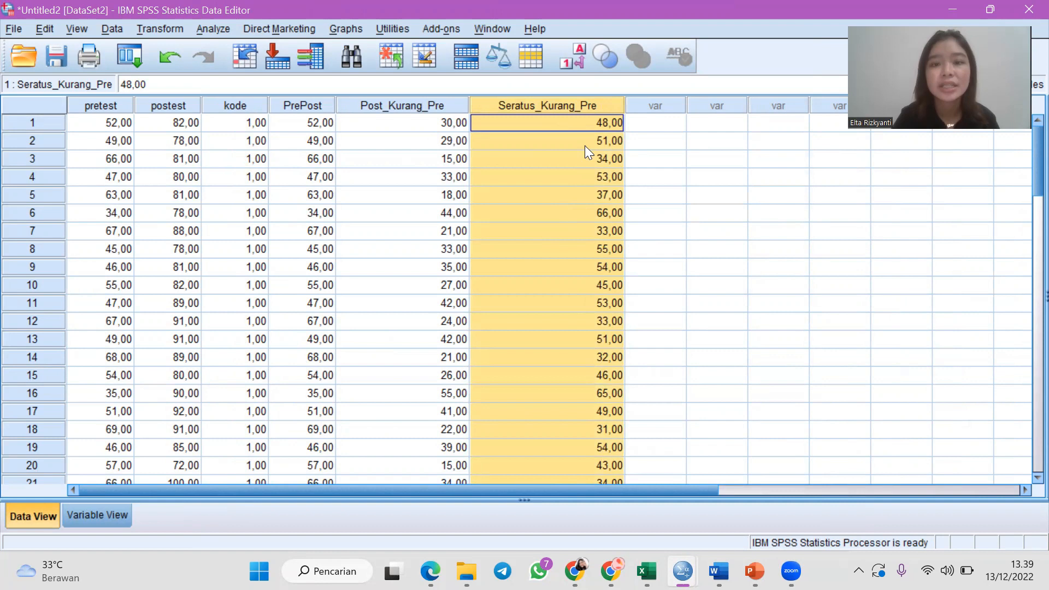
left_click(636, 126)
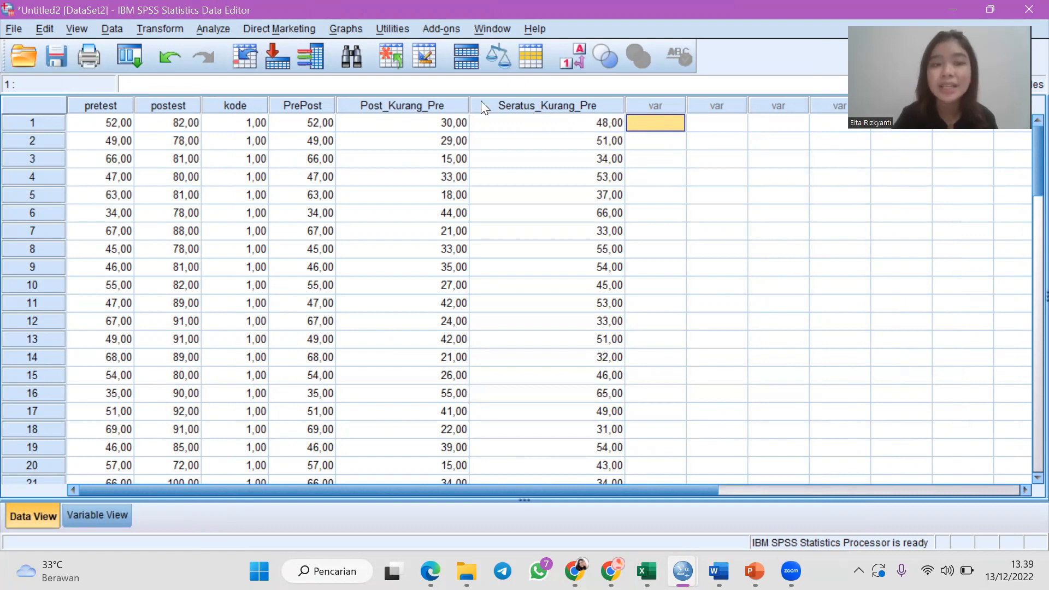
Start another Compute Variable with NGain as the target variable and clear the previous numeric expression
left_click(176, 29)
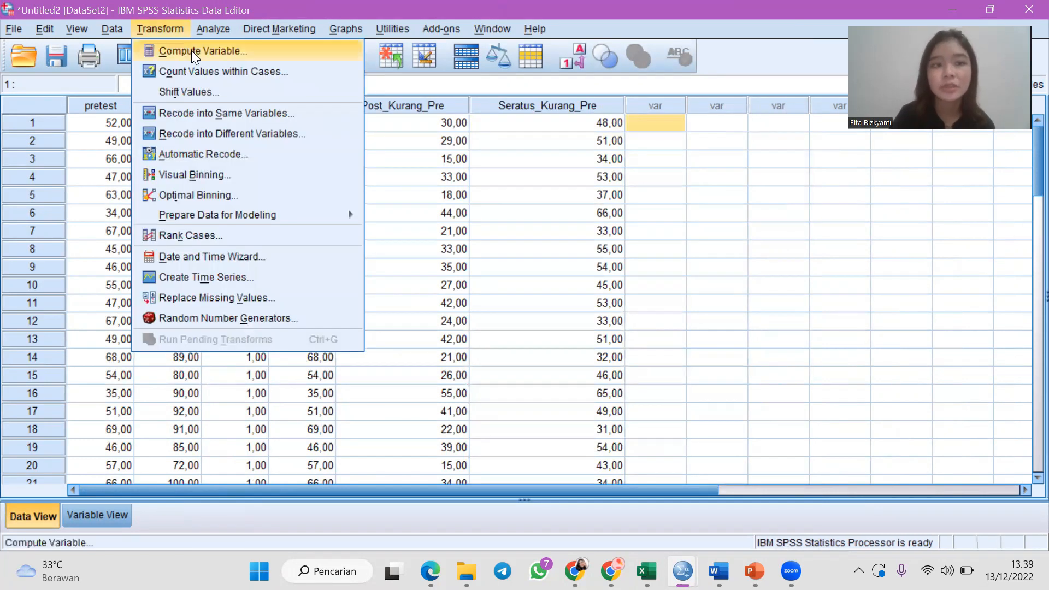
left_click(192, 50)
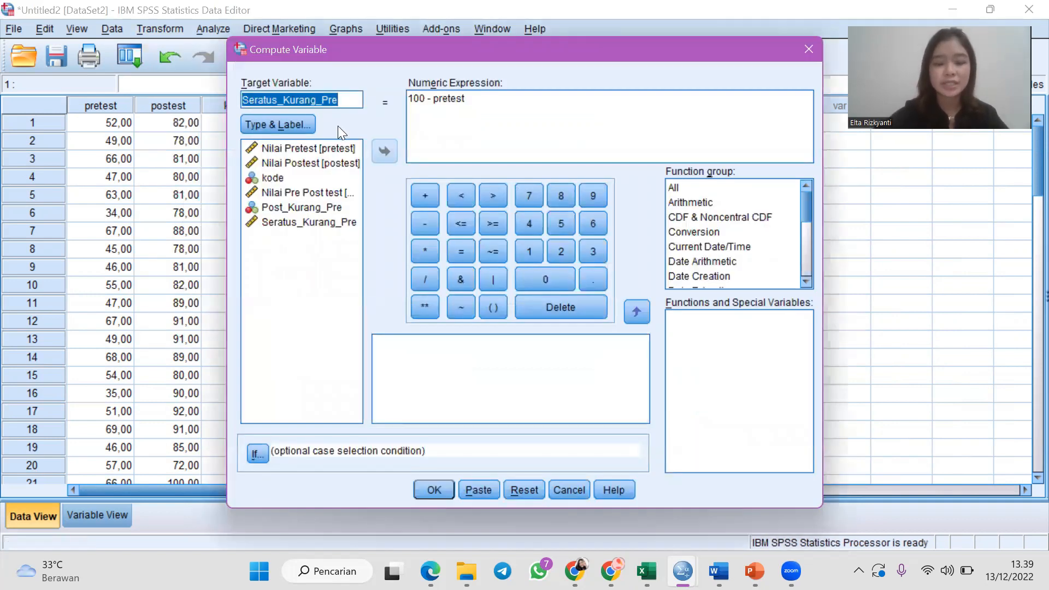
type("NGain")
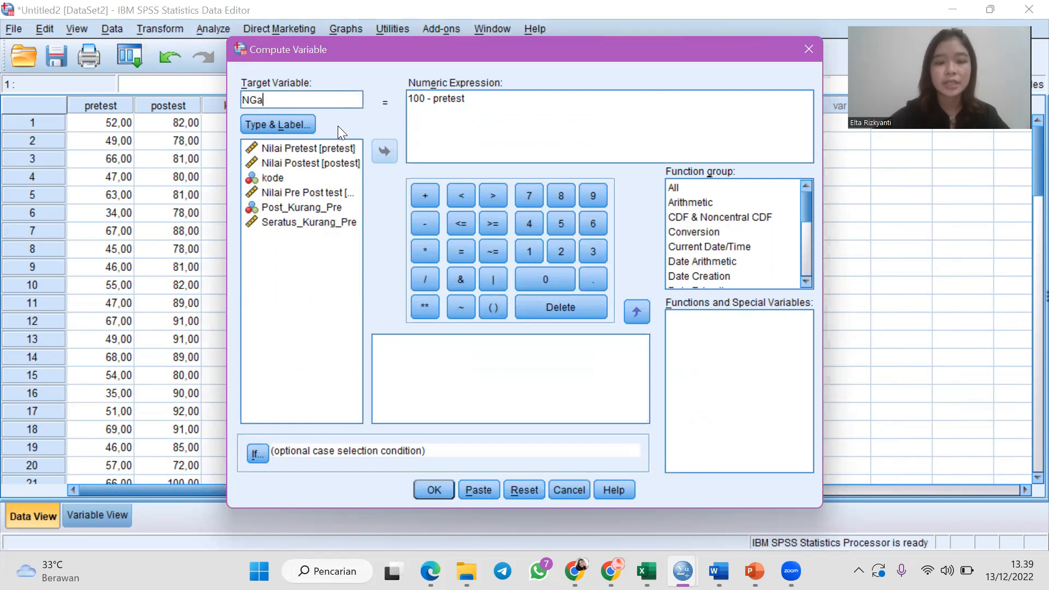
left_click(473, 102)
key("BackSpace")
key("BackSpace")
key("BackSpace")
key("BackSpace")
key("BackSpace")
key("BackSpace")
key("BackSpace")
key("BackSpace")
key("BackSpace")
key("BackSpace")
key("BackSpace")
key("BackSpace")
key("BackSpace")
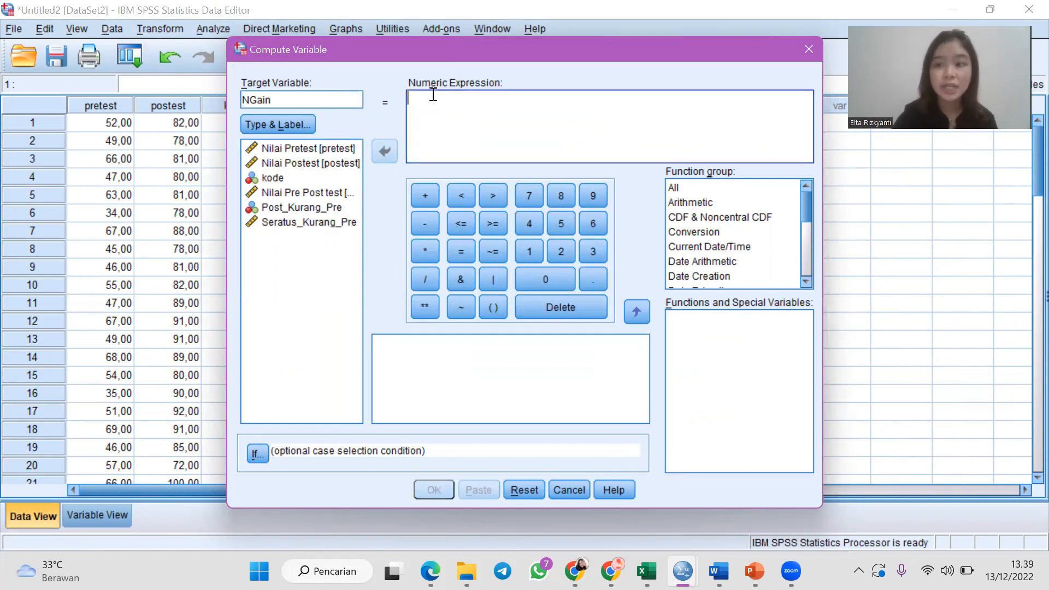
Compute NGain as Post_Kurang_Pre / Seratus_Kurang_Pre and minimize the output viewer to return to the data
left_click(334, 210)
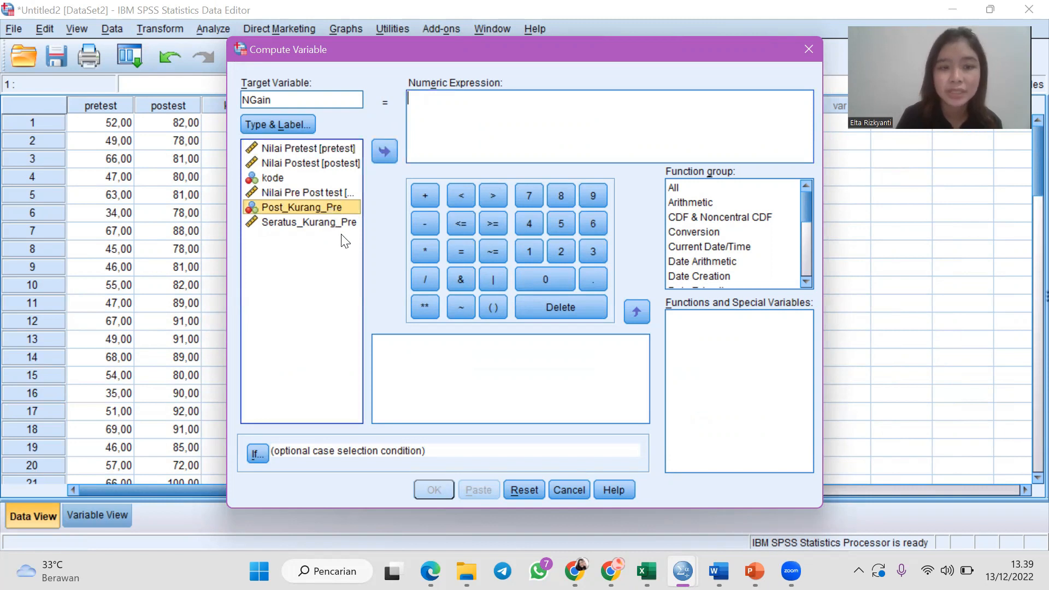
left_click(386, 152)
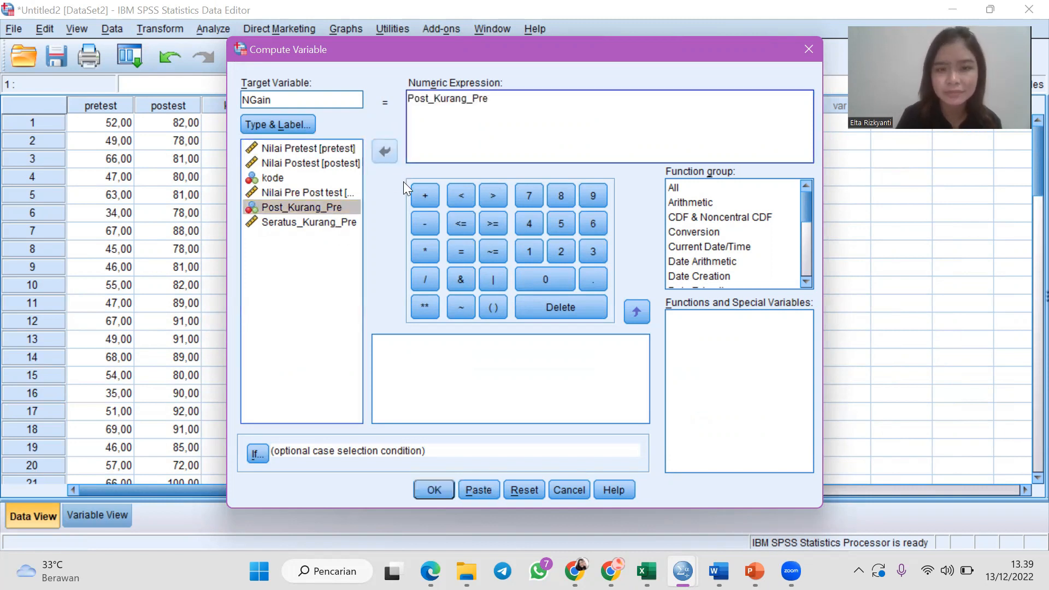
left_click(424, 279)
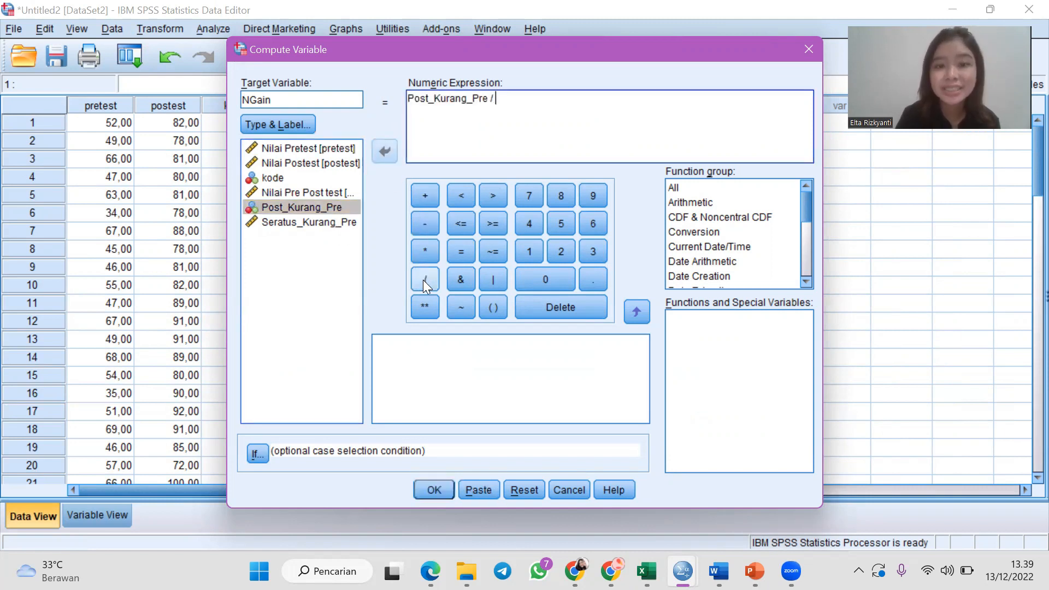
left_click(345, 223)
left_click(384, 149)
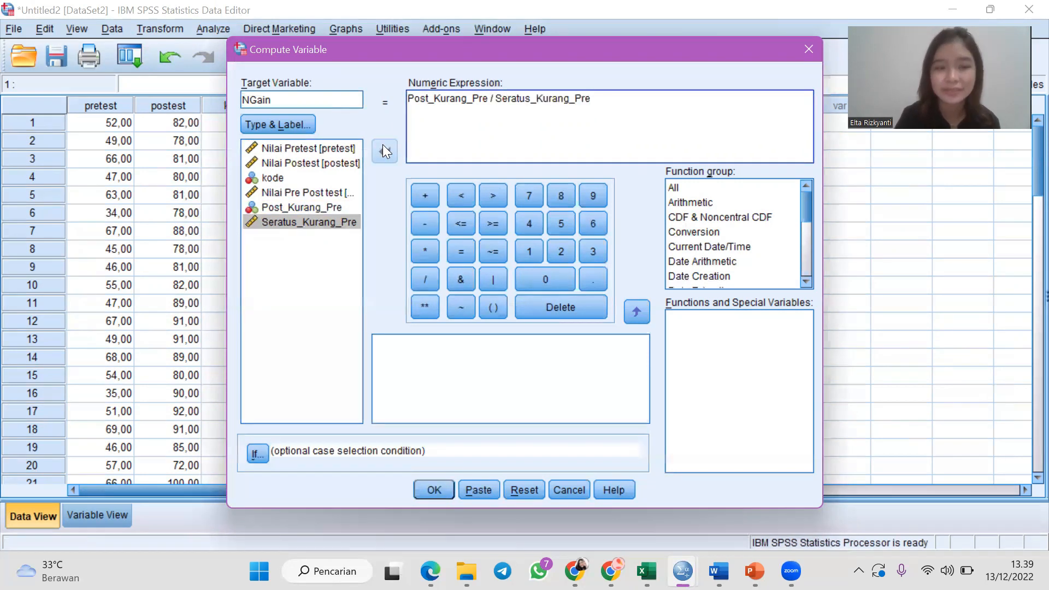
left_click(441, 495)
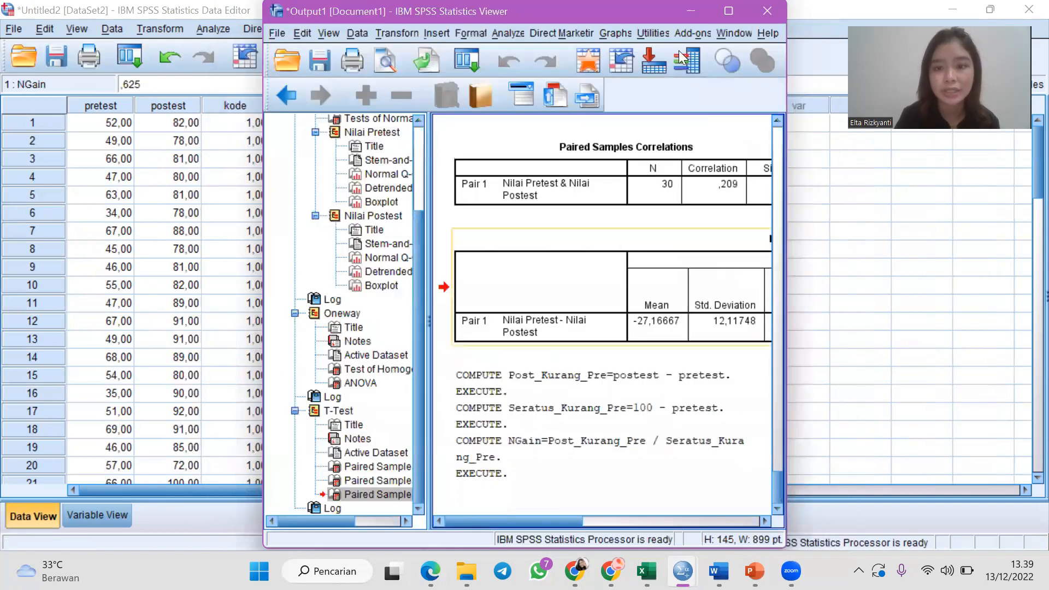
left_click(691, 11)
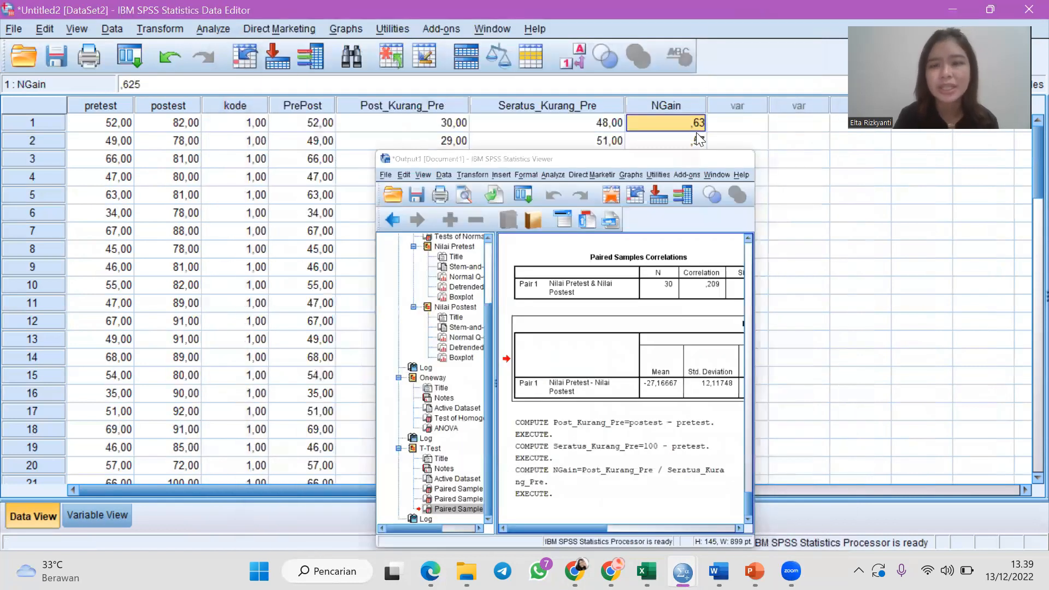
left_click(679, 97)
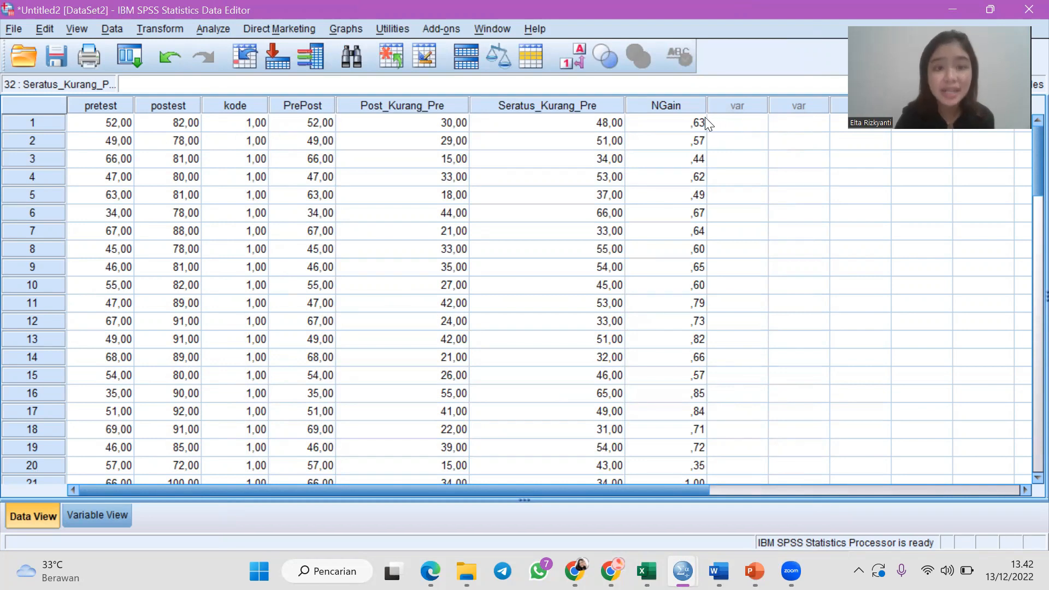
Reset the Explore analysis and run it with NGain as the only dependent variable
left_click(211, 30)
mouse_move(266, 69)
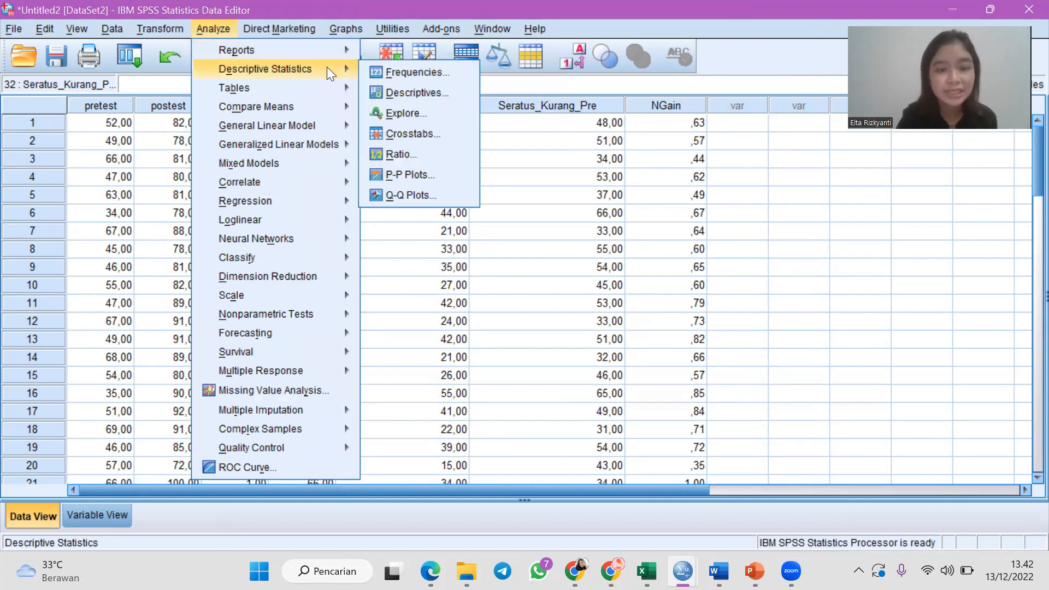
left_click(404, 113)
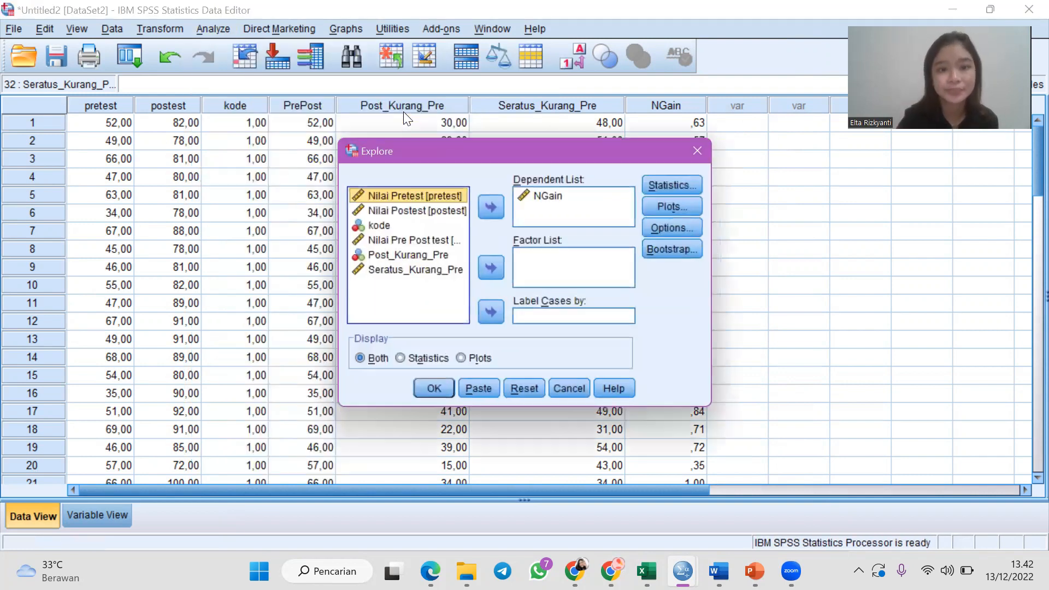
left_click(525, 395)
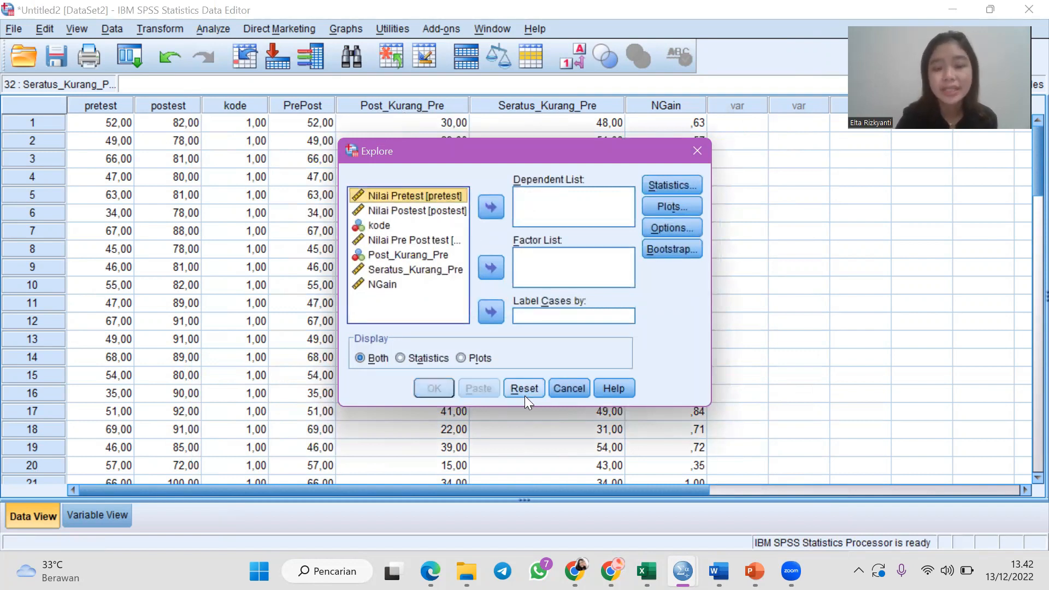
left_click(386, 288)
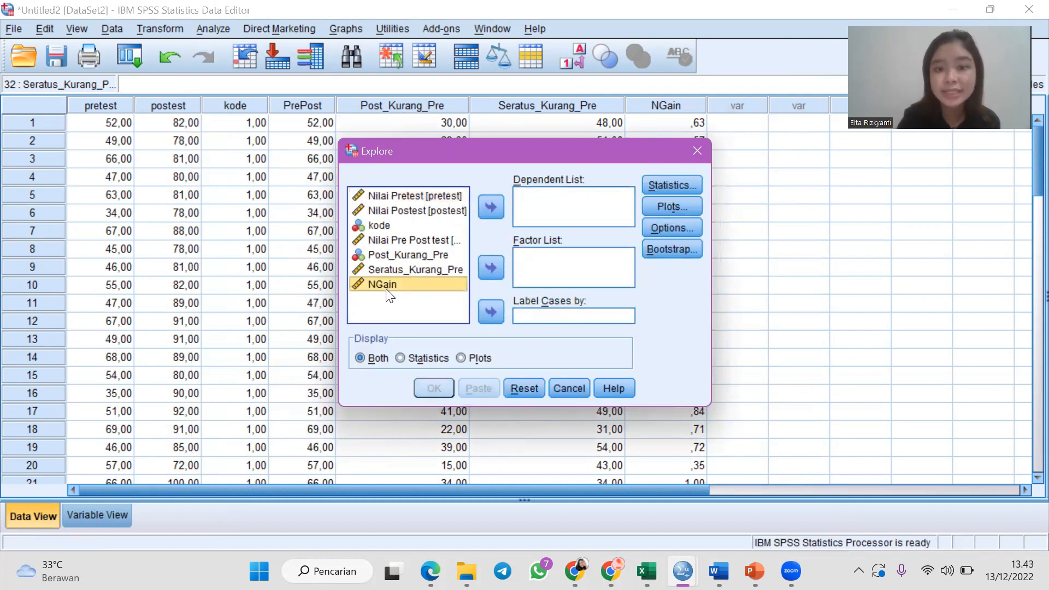
left_click(491, 207)
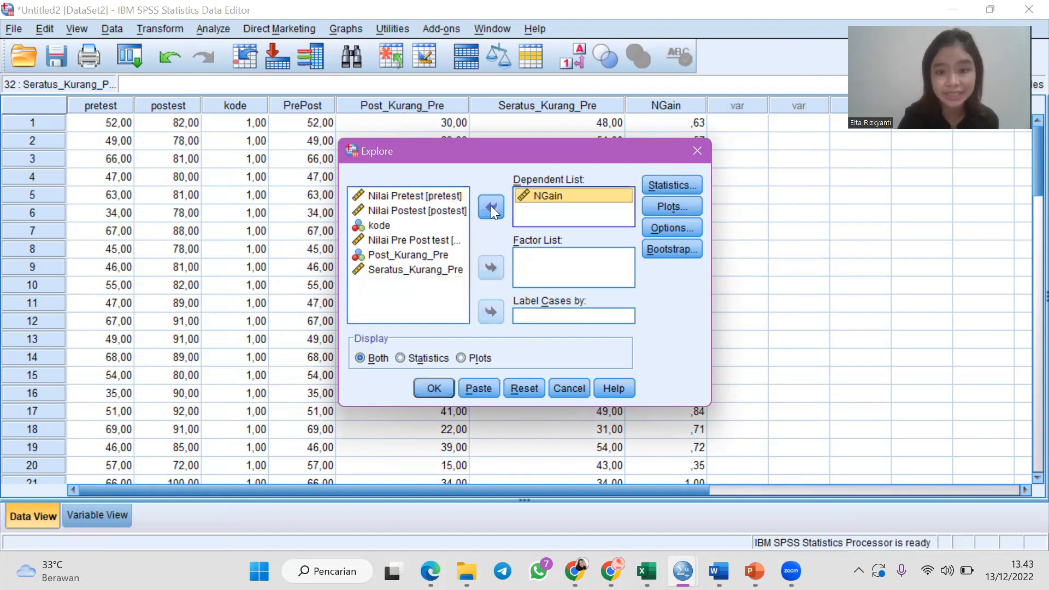
left_click(427, 389)
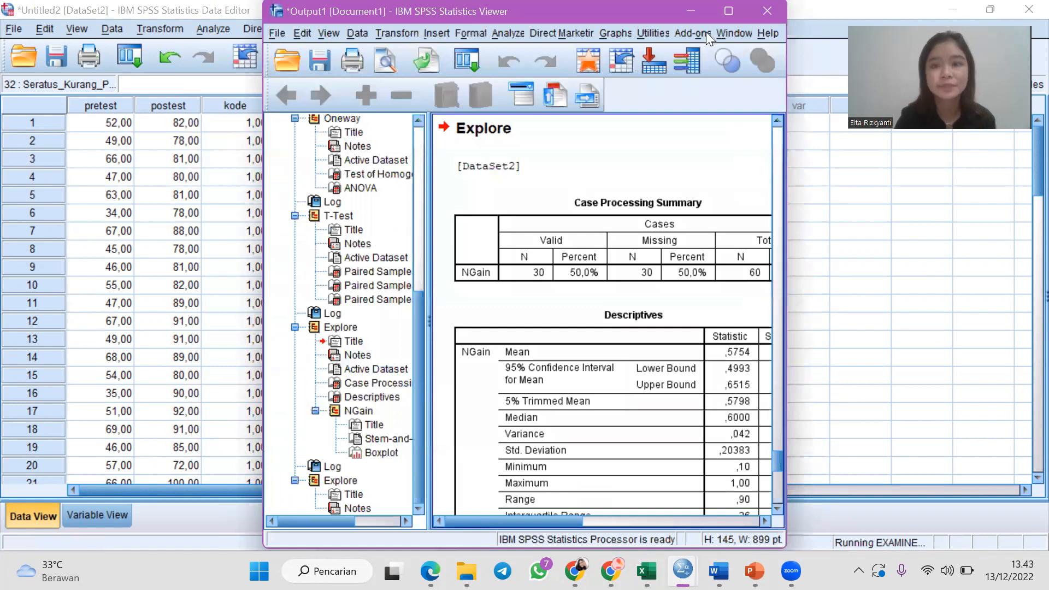
Maximize the output viewer and examine the Descriptives table for NGain
left_click(729, 11)
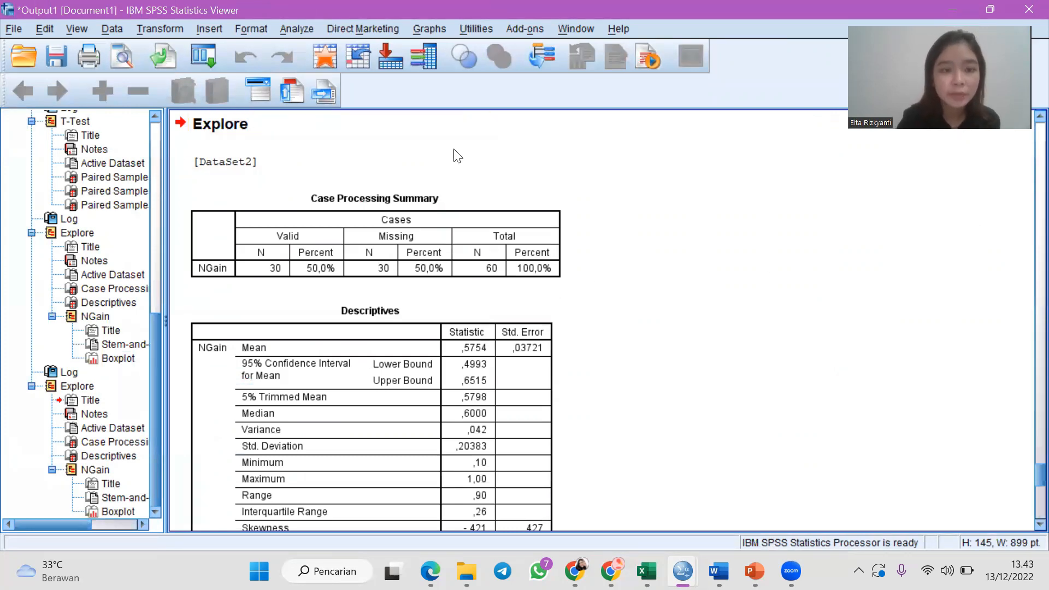
scroll(1025, 469, "down", 3)
scroll(1025, 469, "up", 1)
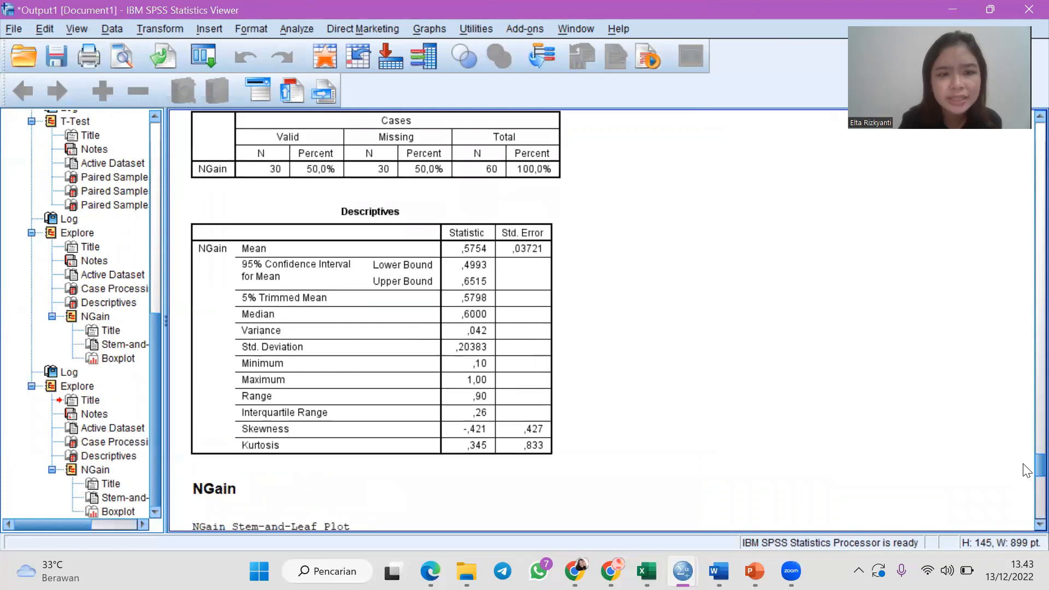
left_click(525, 278)
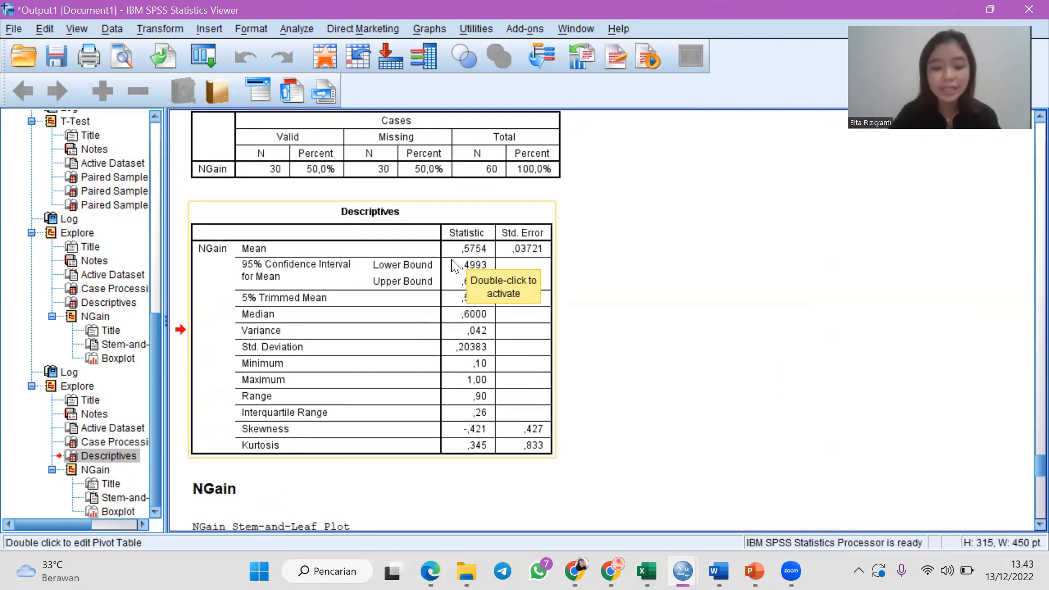
Place the SPSS output side by side with the Book1 Excel workbook and bring the Kategori Skor N-Gain table into view
key("super+Left")
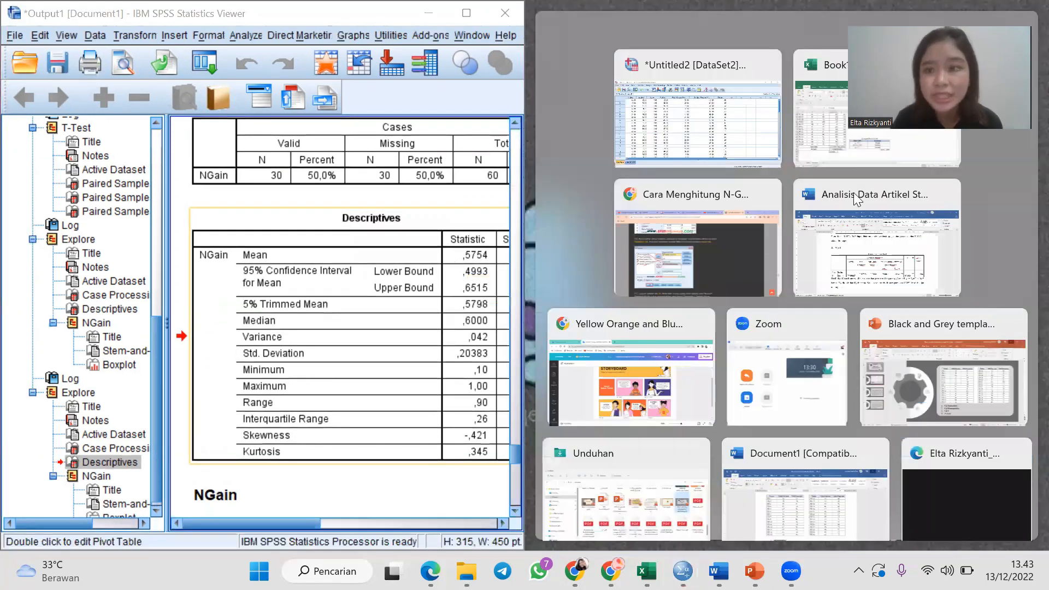
left_click(875, 135)
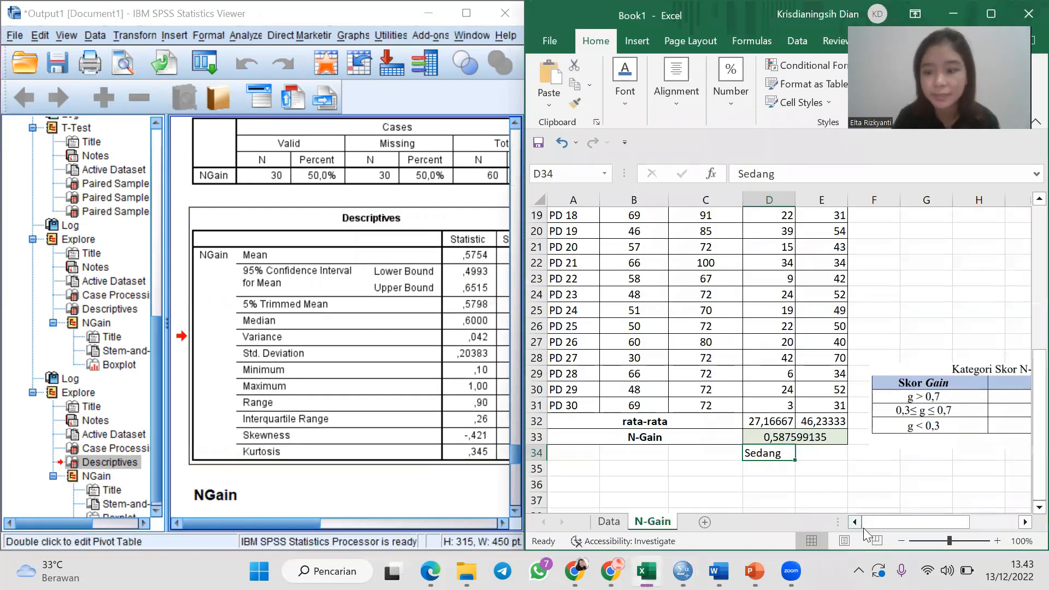
left_click_drag(880, 519, 957, 518)
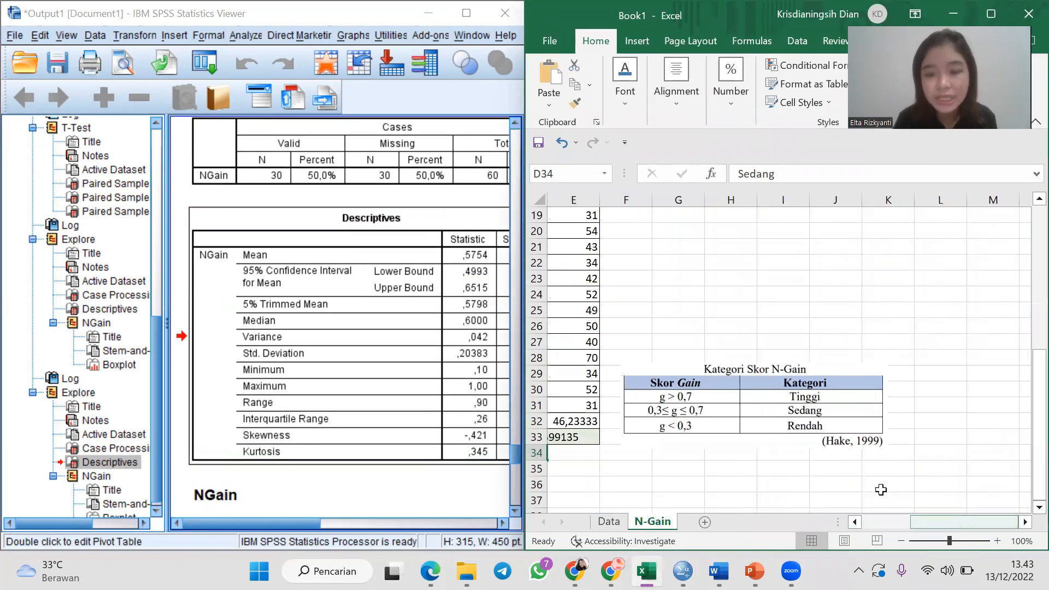
Compare the NGain mean in the SPSS Descriptives table with the Excel category table, the D33 result and the g formula
left_click(351, 356)
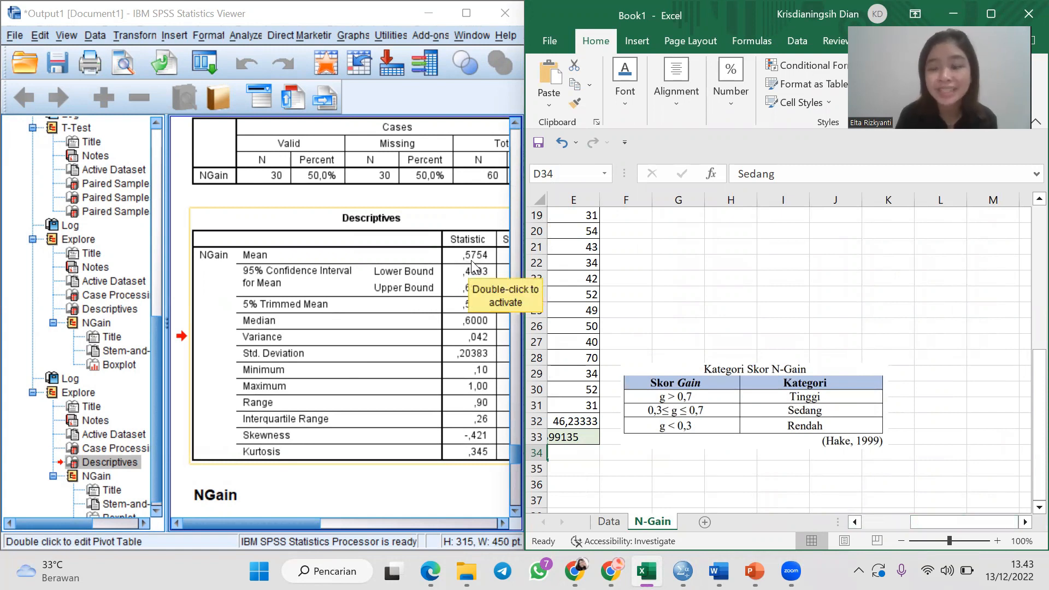
left_click(676, 413)
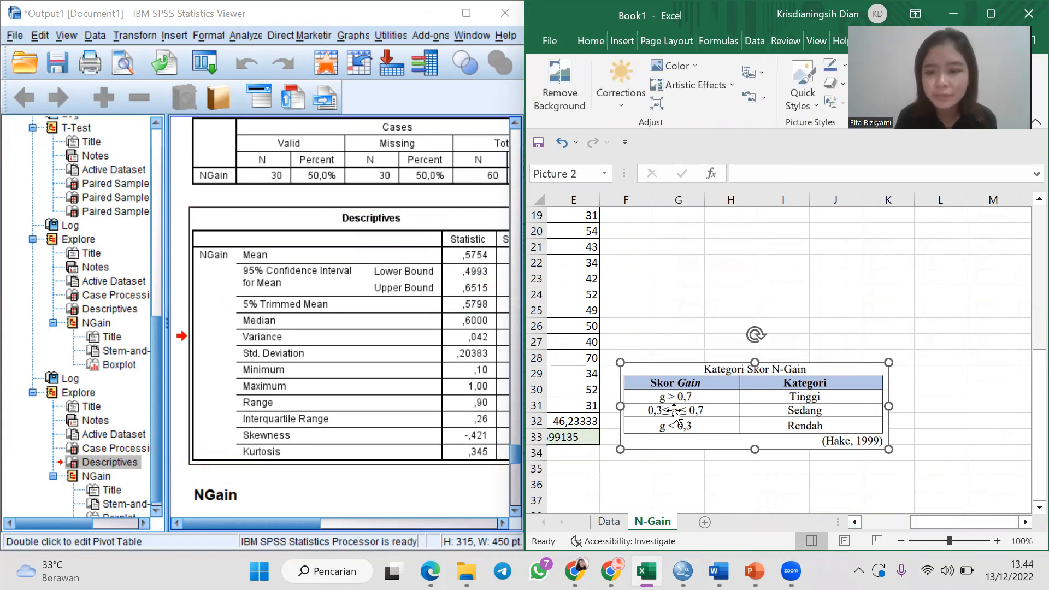
scroll(675, 413, "up", 3, "ctrl")
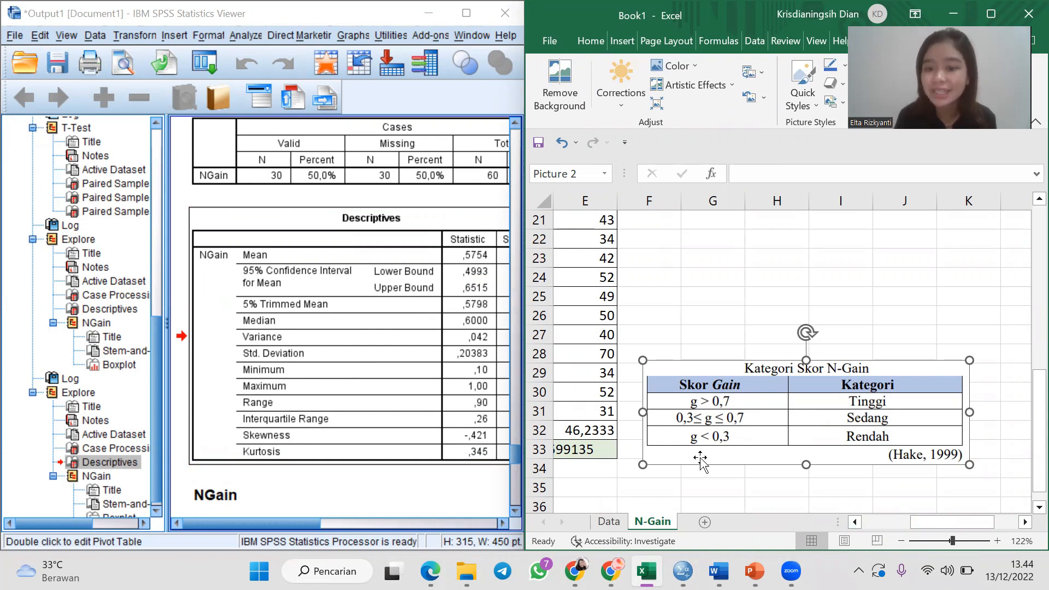
scroll(701, 461, "left", 1)
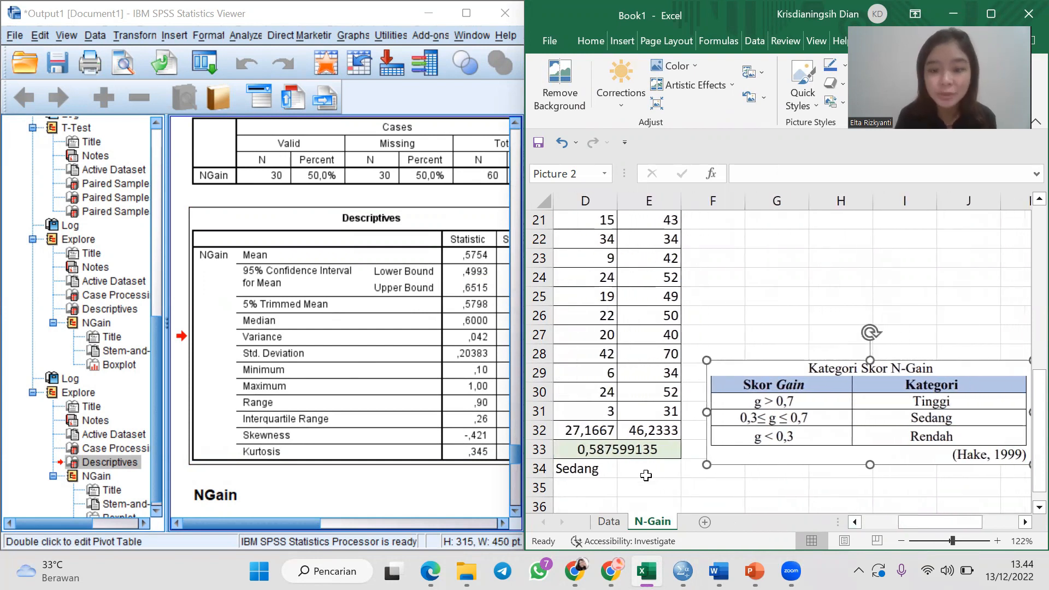
left_click(640, 452)
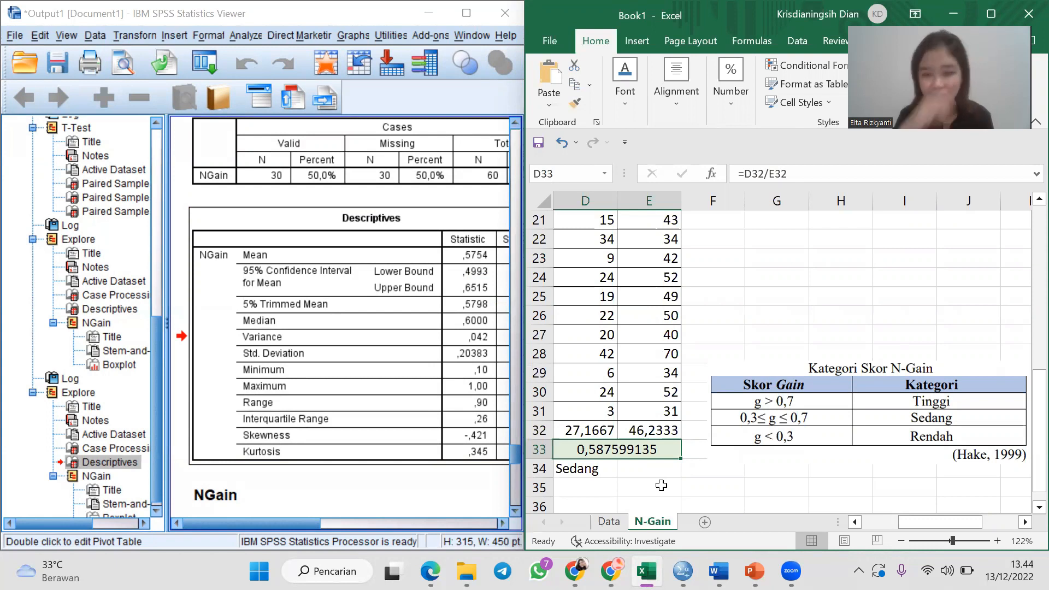
scroll(677, 339, "up", 7)
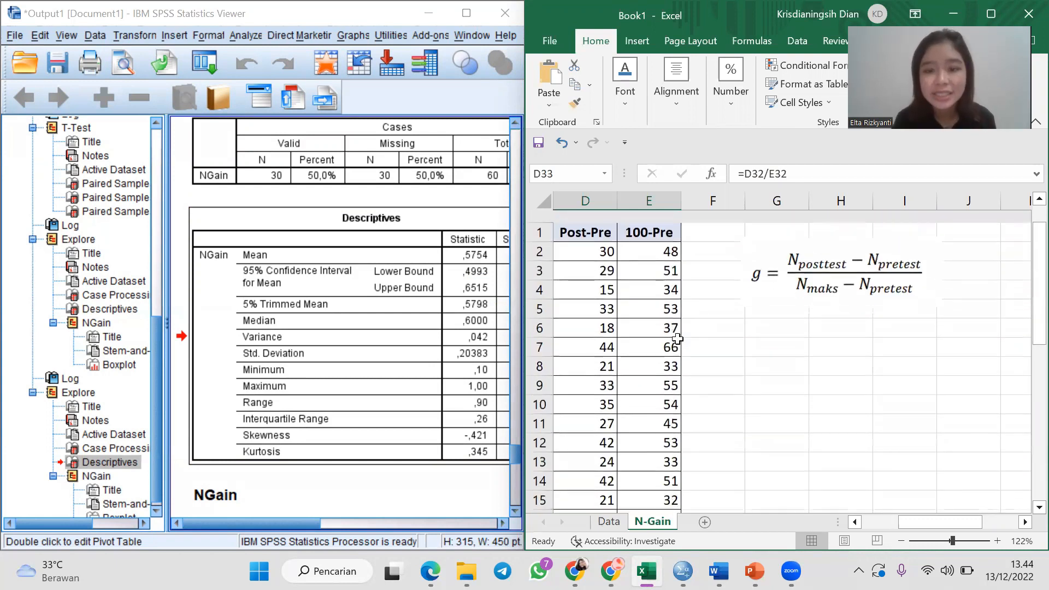
scroll(677, 339, "left", 3)
scroll(677, 339, "right", 2)
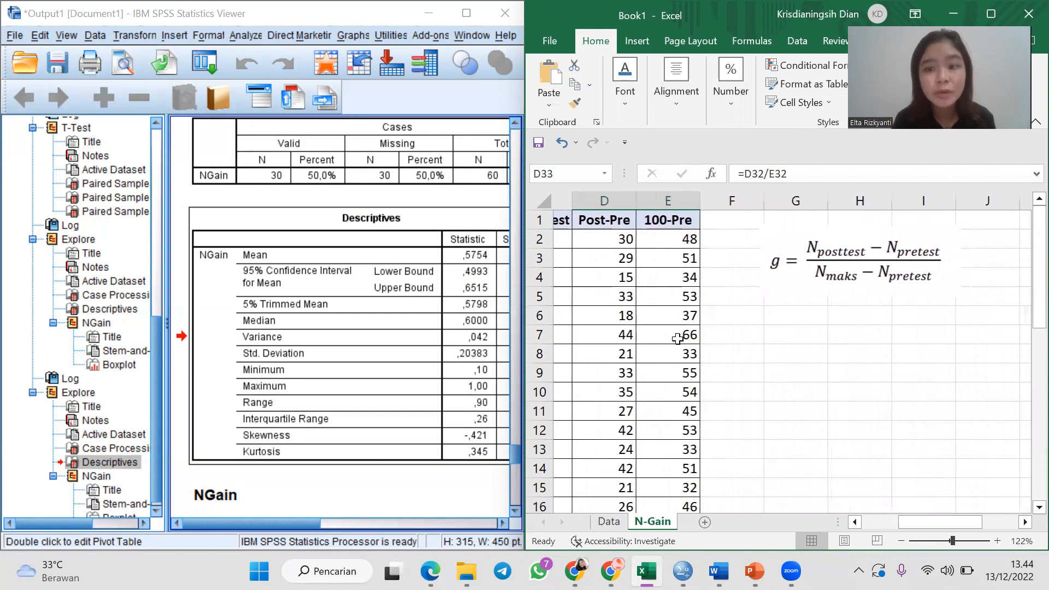
scroll(678, 339, "down", 6)
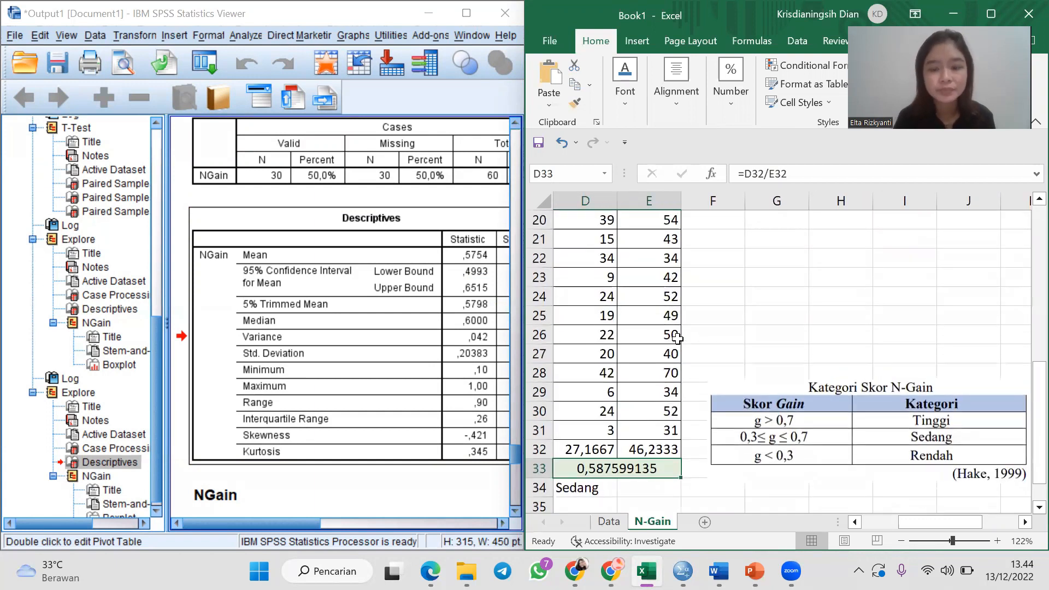